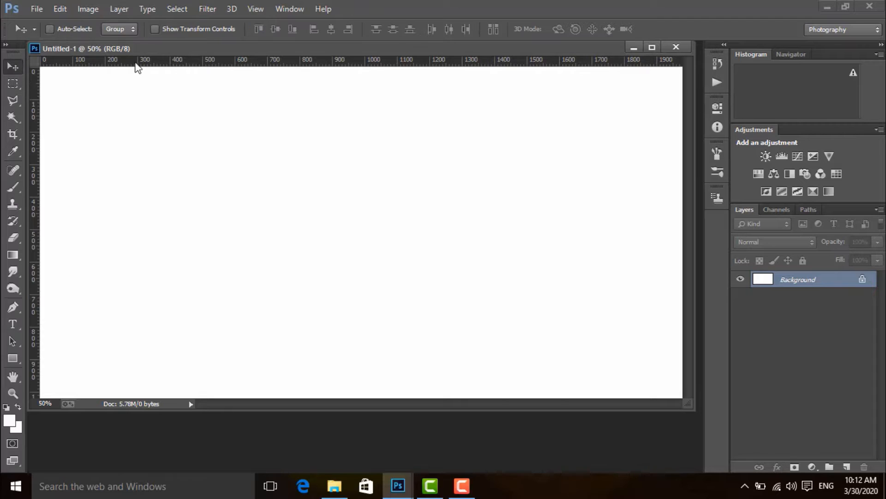
# Step: Dock and close the blank Untitled-1 document
pyautogui.moveTo(178, 47)
pyautogui.mouseDown()
pyautogui.moveTo(184, 59)
pyautogui.moveTo(193, 47)
pyautogui.mouseUp()
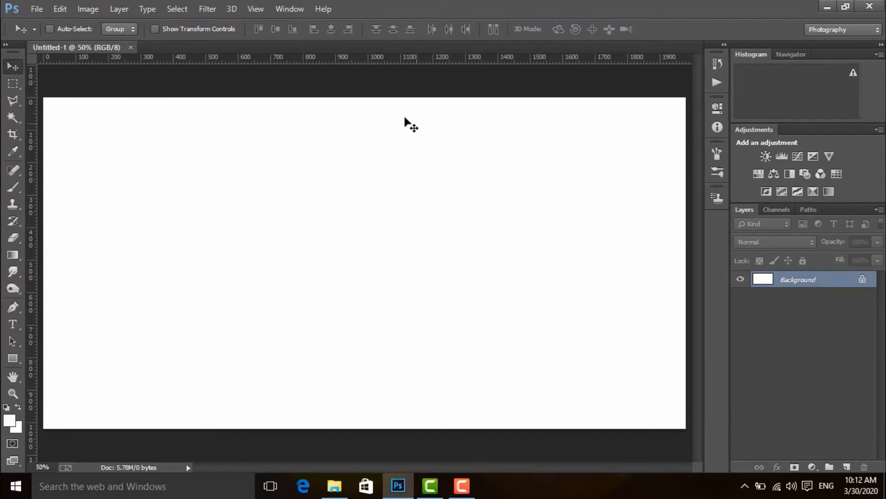
pyautogui.click(132, 47)
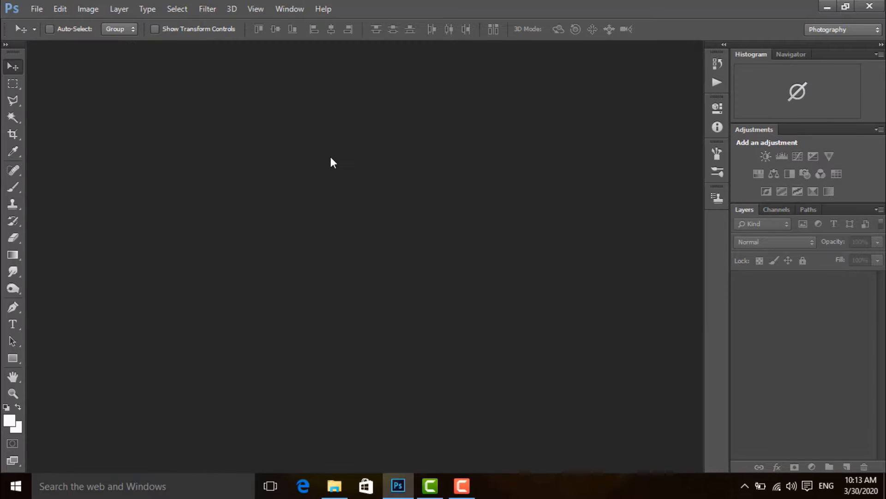
# Step: Start opening an image and browse drive D: to the "photoshoot pics.@" folder inside the personal photos folder
pyautogui.click(37, 8)
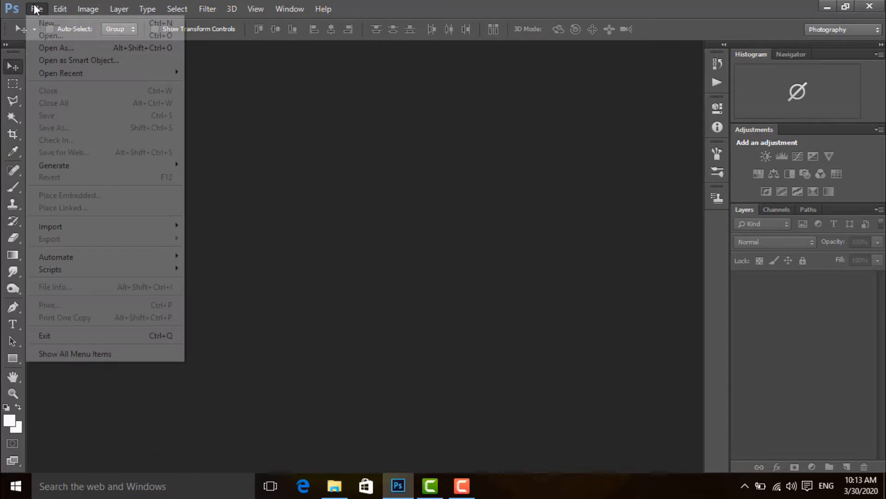
pyautogui.click(46, 37)
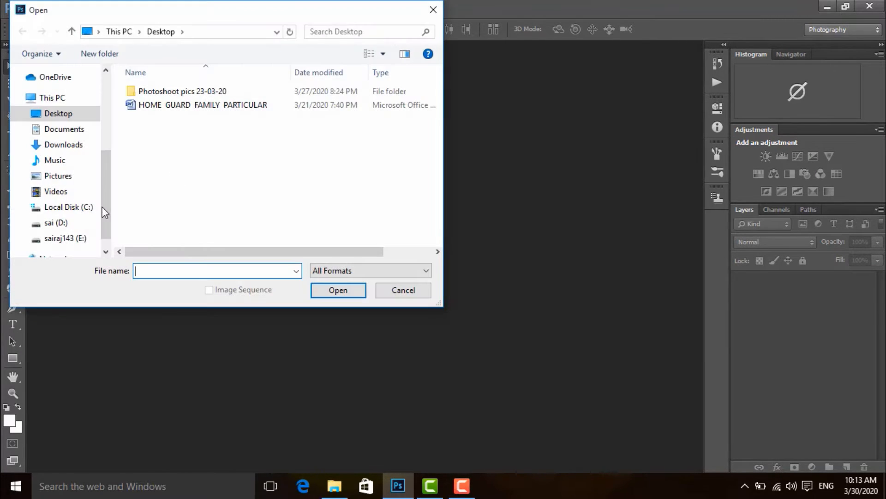
pyautogui.click(83, 210)
pyautogui.click(58, 223)
pyautogui.scroll(-4, 211, 172)
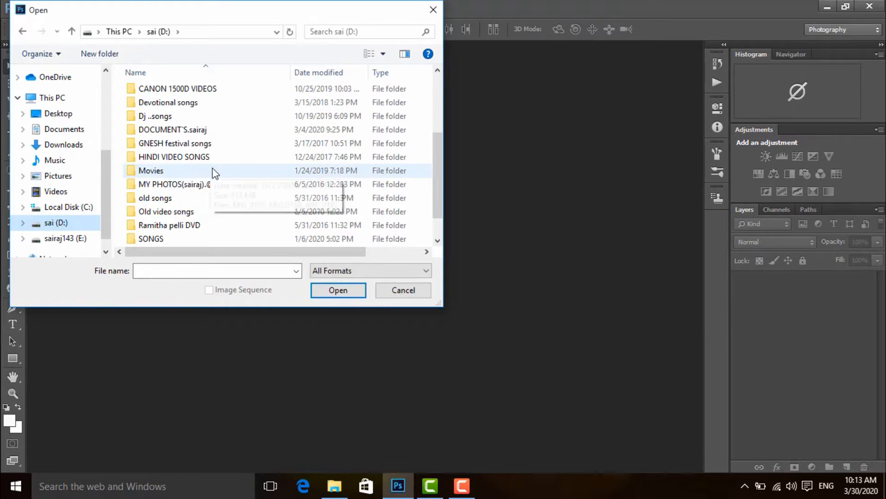
pyautogui.doubleClick(218, 159)
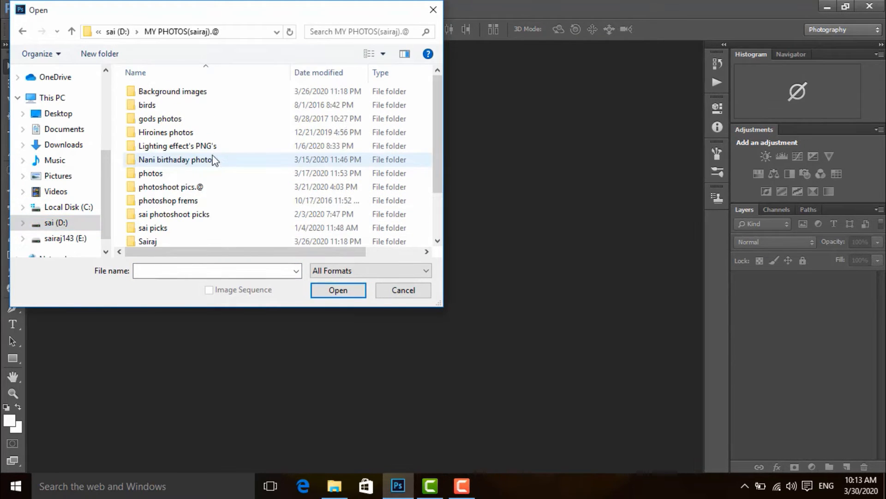
pyautogui.doubleClick(212, 161)
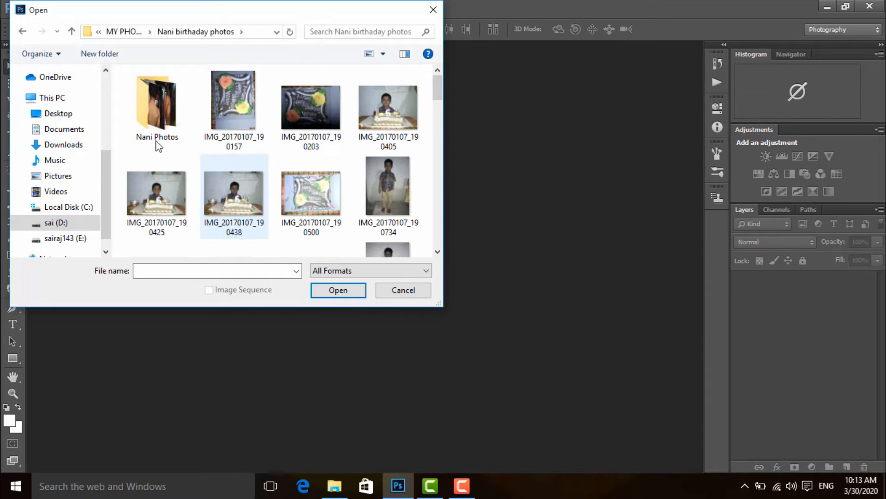
pyautogui.click(23, 32)
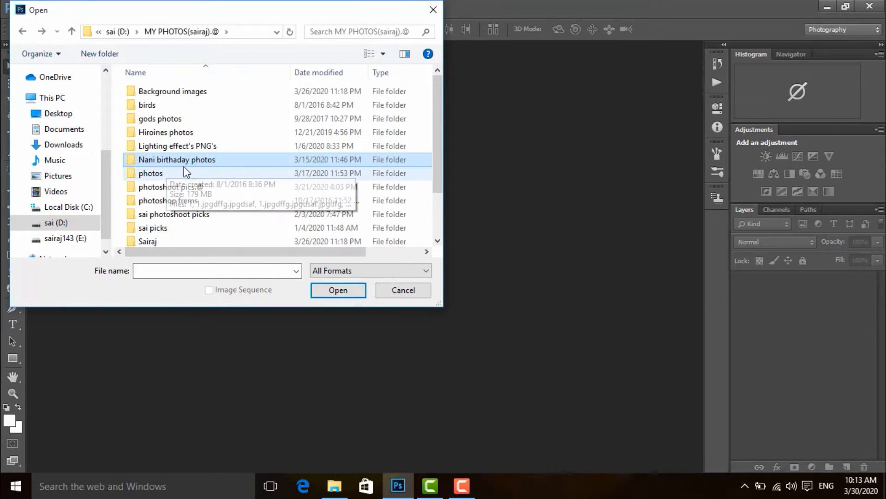
pyautogui.scroll(-1, 191, 180)
pyautogui.doubleClick(203, 159)
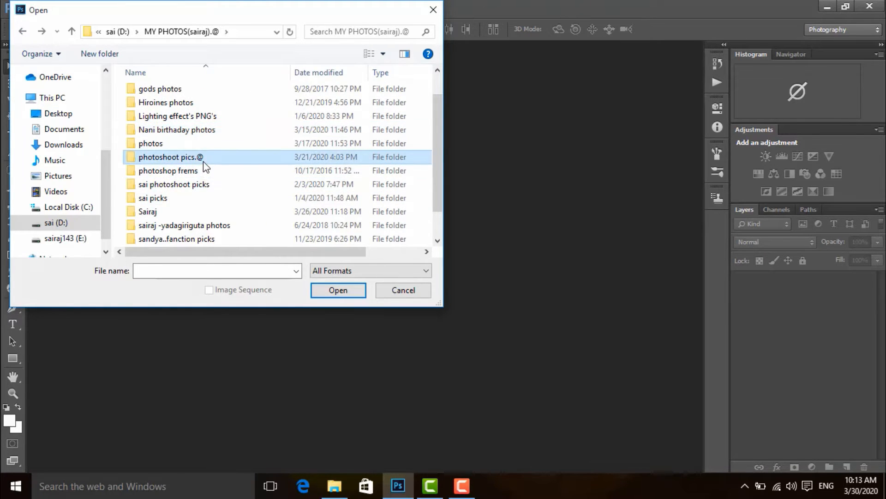
# Step: Open the photo IMG_9767 from the photoshoot folder and dock its window in the workspace
pyautogui.scroll(-10, 252, 166)
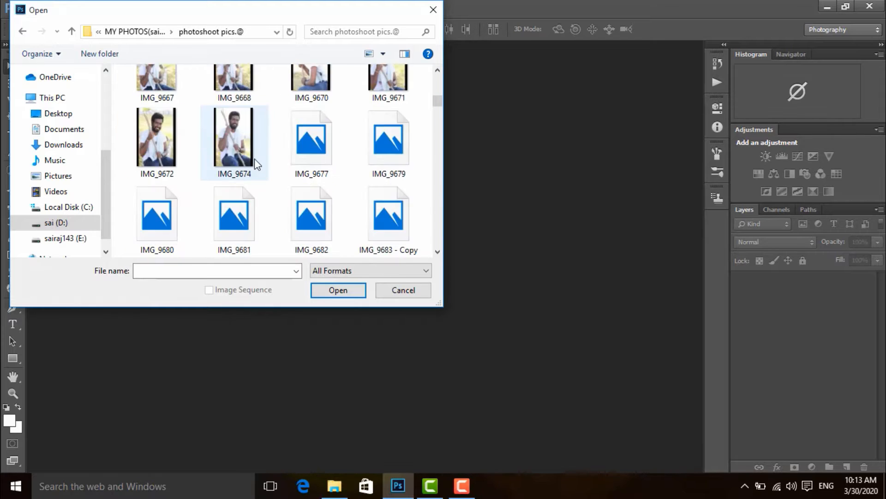
pyautogui.scroll(-10, 262, 163)
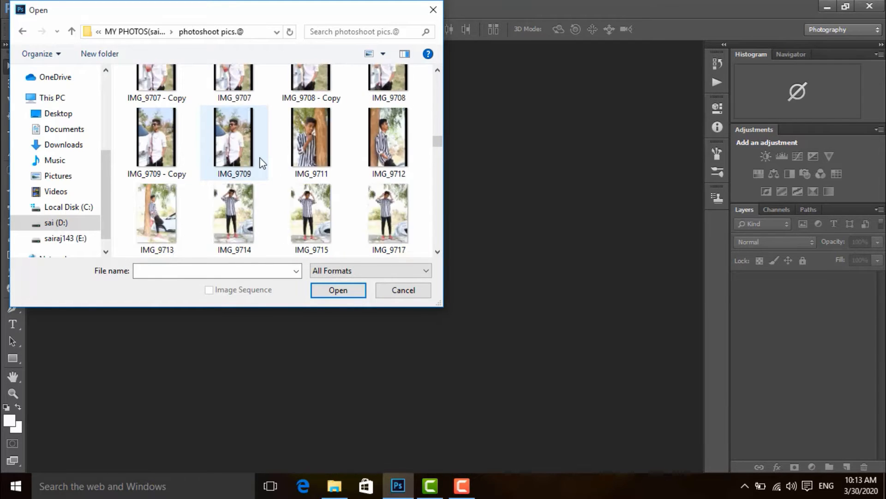
pyautogui.scroll(-5, 262, 162)
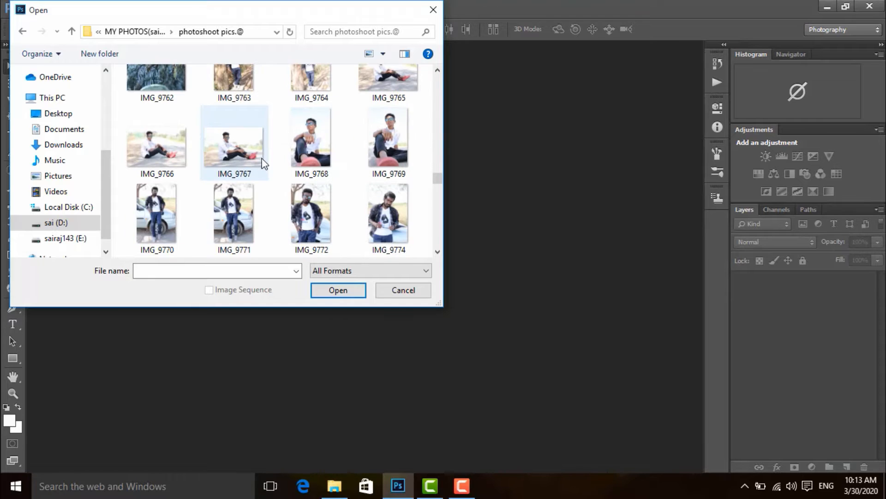
pyautogui.click(224, 147)
pyautogui.click(337, 291)
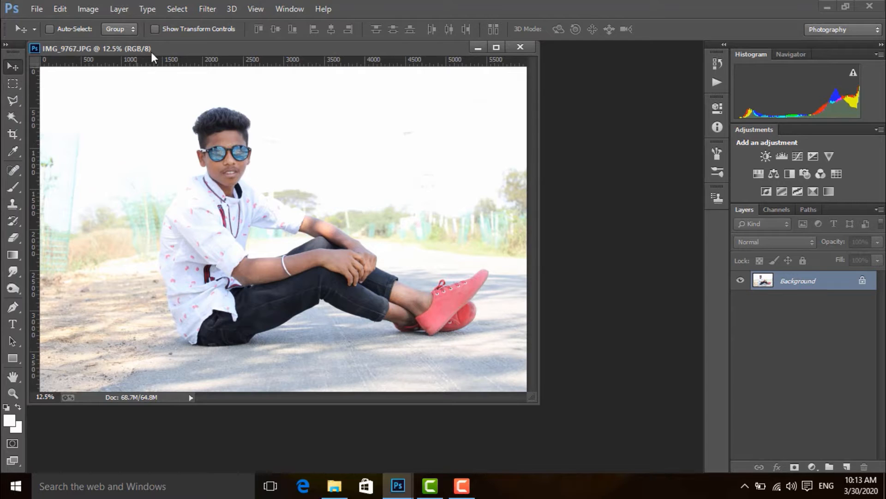
pyautogui.moveTo(151, 53); pyautogui.dragTo(212, 45)
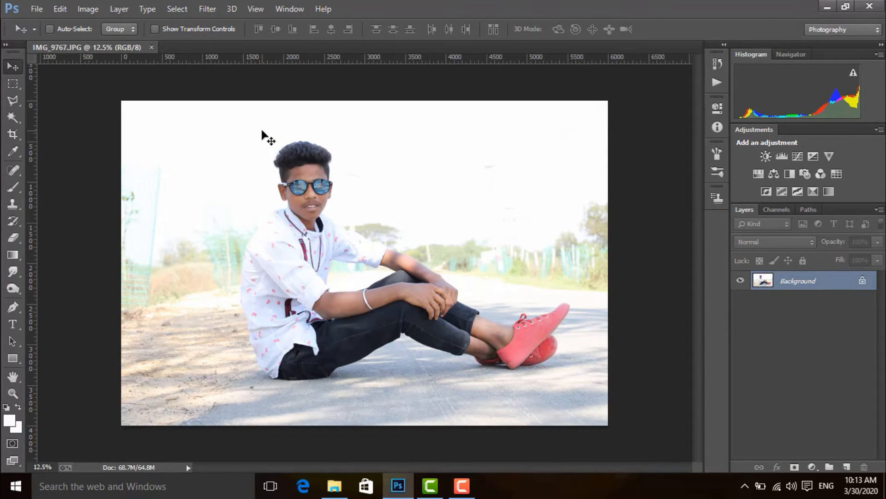
# Step: Duplicate the Background layer and hide the original Background layer
pyautogui.hotkey('ctrl', '+')
pyautogui.hotkey('ctrl', '+')
pyautogui.hotkey('ctrl', '+')
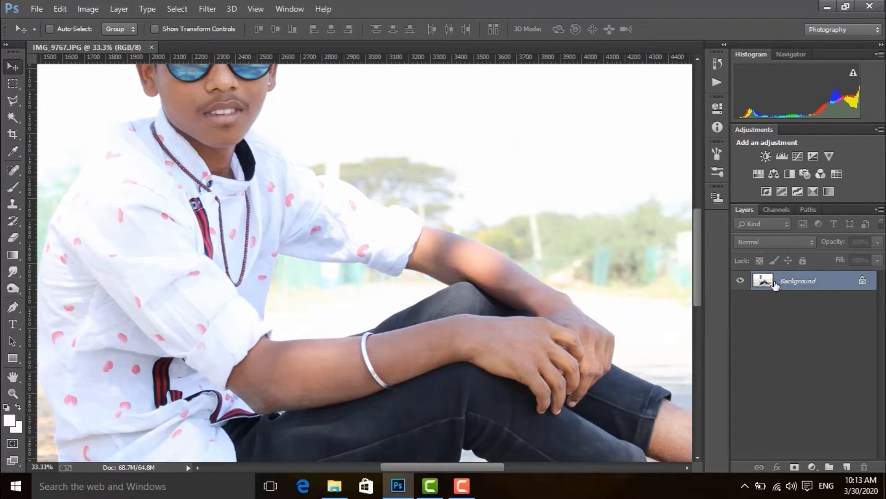
pyautogui.moveTo(798, 284); pyautogui.dragTo(848, 467)
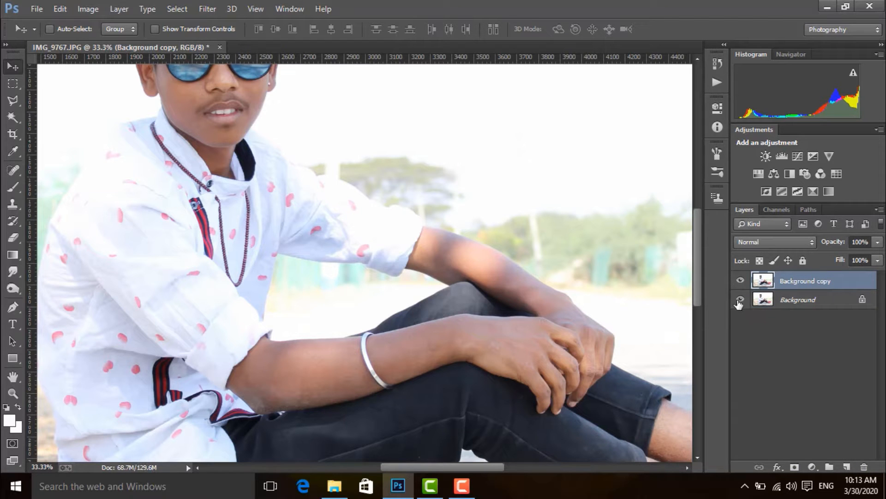
pyautogui.moveTo(468, 304)
pyautogui.mouseDown()
pyautogui.moveTo(513, 176)
pyautogui.moveTo(537, 134)
pyautogui.mouseUp()
pyautogui.hotkey('ctrl', 'r')
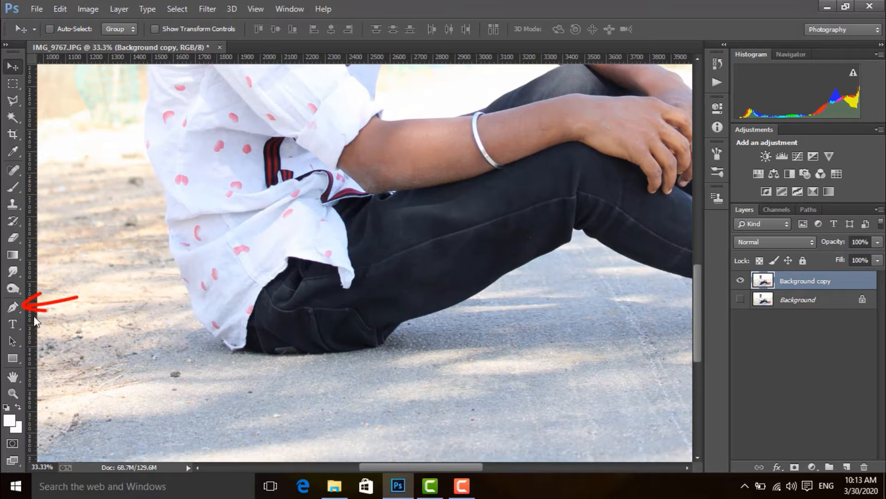
# Step: Start a Pen tool path at the seat of the trousers and trace the edge where they meet the ground
pyautogui.click(15, 306)
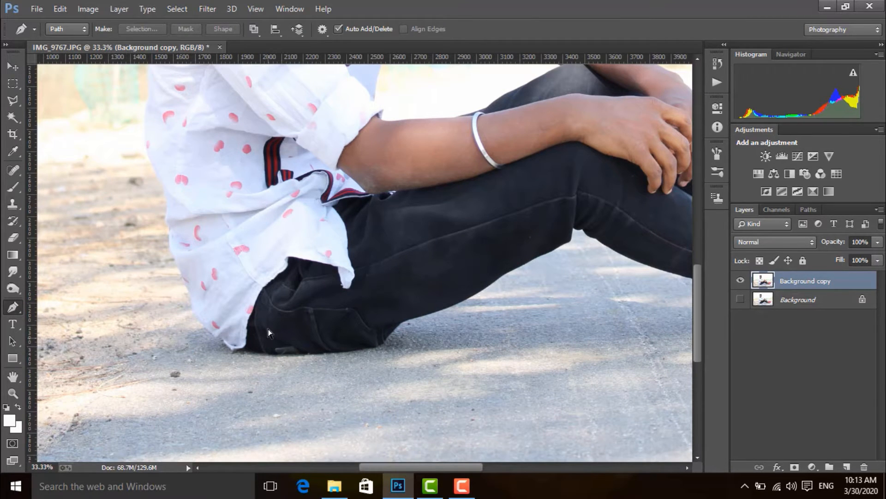
pyautogui.hotkey('ctrl', '+')
pyautogui.hotkey('ctrl', '+')
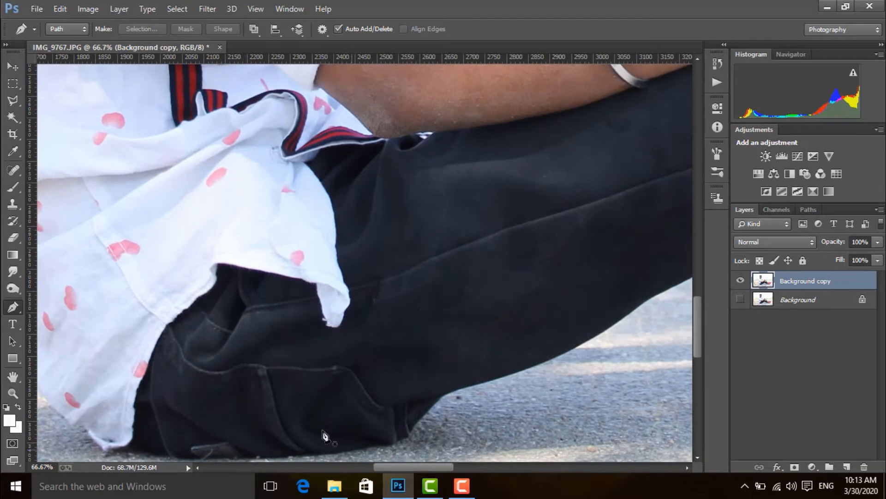
pyautogui.moveTo(347, 441); pyautogui.dragTo(412, 228)
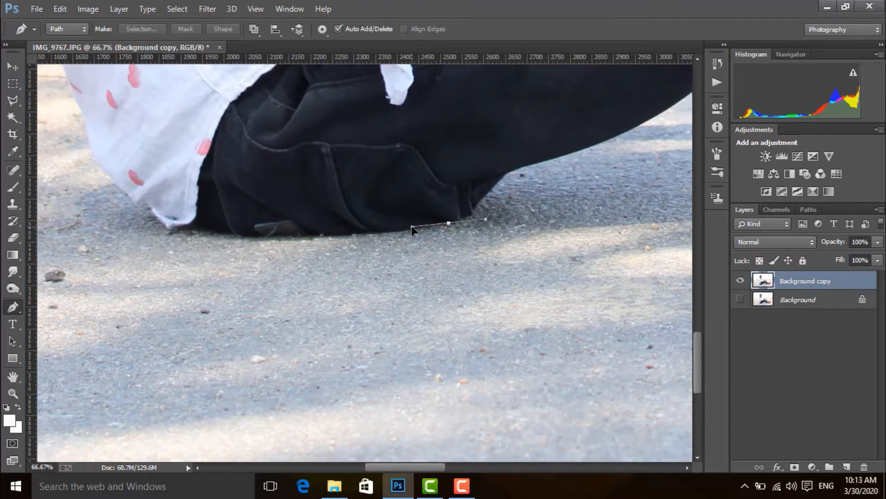
pyautogui.moveTo(435, 221); pyautogui.dragTo(435, 220)
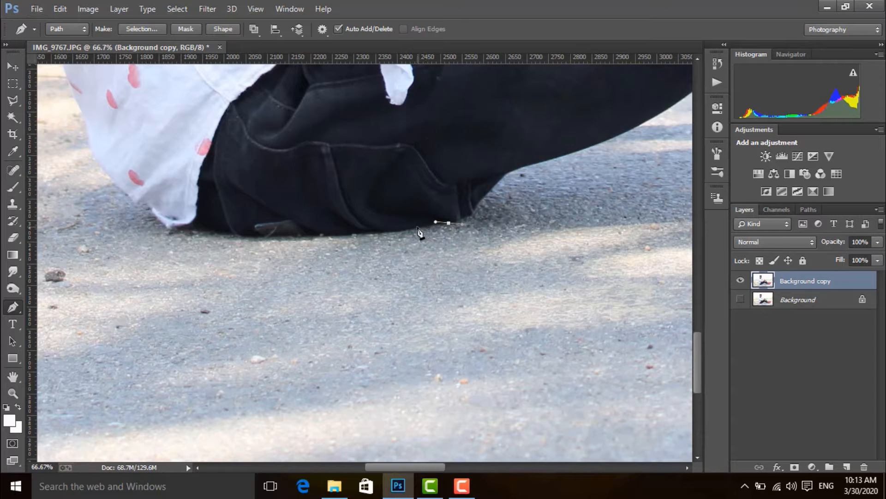
pyautogui.moveTo(385, 231); pyautogui.dragTo(381, 230)
pyautogui.click(352, 233)
pyautogui.click(317, 233)
pyautogui.click(294, 234)
pyautogui.click(263, 232)
pyautogui.click(235, 233)
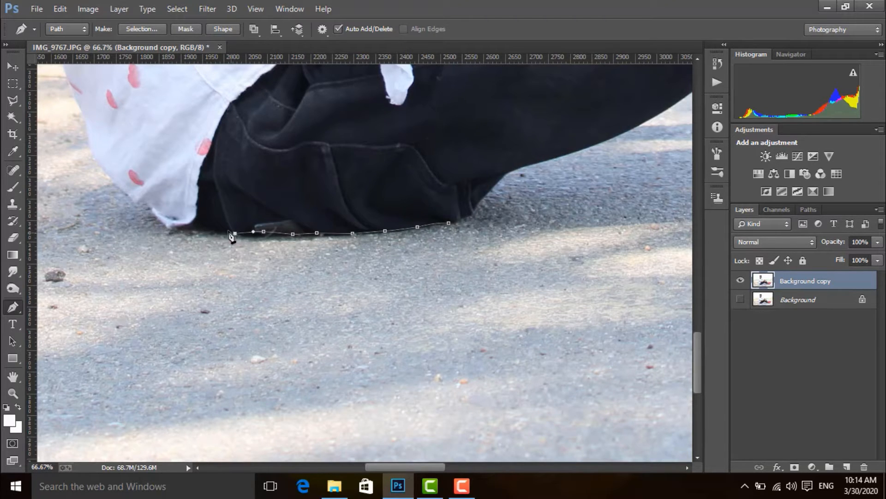
# Step: Extend the path around the shirt's lower hem and up the lower back of the shirt
pyautogui.moveTo(255, 219); pyautogui.dragTo(327, 251)
pyautogui.moveTo(268, 252); pyautogui.dragTo(258, 277)
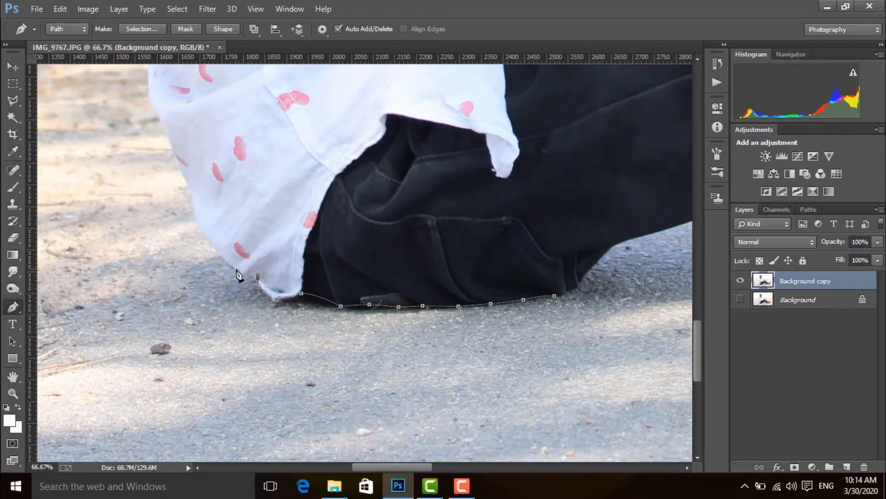
pyautogui.click(237, 269)
pyautogui.moveTo(299, 216); pyautogui.dragTo(333, 344)
pyautogui.click(241, 363)
pyautogui.click(227, 324)
pyautogui.click(209, 283)
pyautogui.click(192, 237)
# Step: Continue the path up the back of the shirt towards the shoulder
pyautogui.moveTo(183, 183); pyautogui.dragTo(190, 112)
pyautogui.keyDown('alt'); pyautogui.click(184, 183); pyautogui.keyUp('alt')
pyautogui.keyDown('alt'); pyautogui.click(190, 183); pyautogui.keyUp('alt')
pyautogui.click(218, 319)
pyautogui.keyDown('alt'); pyautogui.click(179, 170); pyautogui.keyUp('alt')
pyautogui.moveTo(252, 123); pyautogui.dragTo(241, 250)
pyautogui.click(180, 257)
pyautogui.moveTo(255, 198); pyautogui.dragTo(199, 352)
pyautogui.moveTo(143, 248); pyautogui.dragTo(167, 213)
pyautogui.keyDown('alt'); pyautogui.click(143, 247); pyautogui.keyUp('alt')
# Step: Trace the path over the back shoulder to the shirt collar
pyautogui.moveTo(245, 114); pyautogui.dragTo(215, 227)
pyautogui.moveTo(193, 224); pyautogui.dragTo(241, 180)
pyautogui.keyDown('alt'); pyautogui.click(193, 225); pyautogui.keyUp('alt')
pyautogui.moveTo(248, 147); pyautogui.dragTo(264, 140)
pyautogui.keyDown('alt'); pyautogui.click(249, 147); pyautogui.keyUp('alt')
pyautogui.click(267, 143)
pyautogui.click(334, 129)
# Step: Continue the path up the neck and around the ear and sunglasses temple to the side hairline
pyautogui.moveTo(362, 173); pyautogui.dragTo(302, 250)
pyautogui.click(280, 186)
pyautogui.click(274, 157)
pyautogui.click(270, 162)
pyautogui.click(258, 166)
pyautogui.click(245, 159)
pyautogui.moveTo(244, 107); pyautogui.dragTo(266, 187)
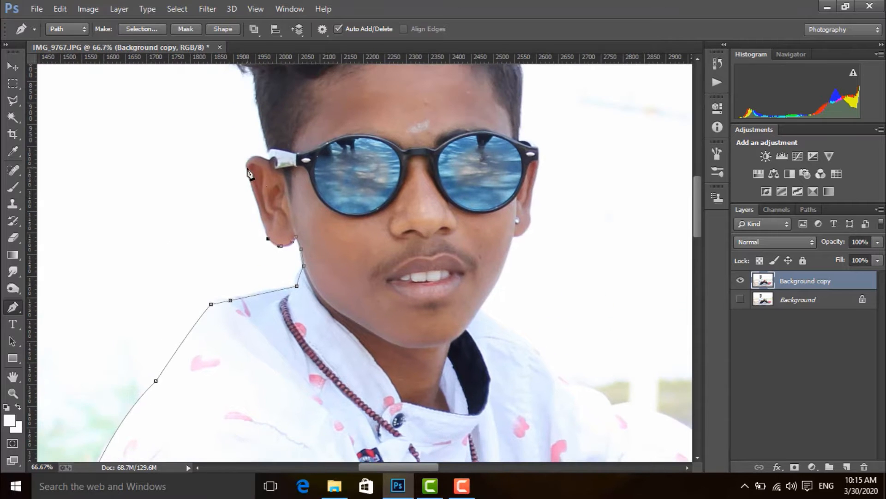
pyautogui.moveTo(313, 142); pyautogui.dragTo(335, 227)
pyautogui.rightClick(13, 307)
pyautogui.click(51, 345)
pyautogui.click(323, 143)
pyautogui.press('p')
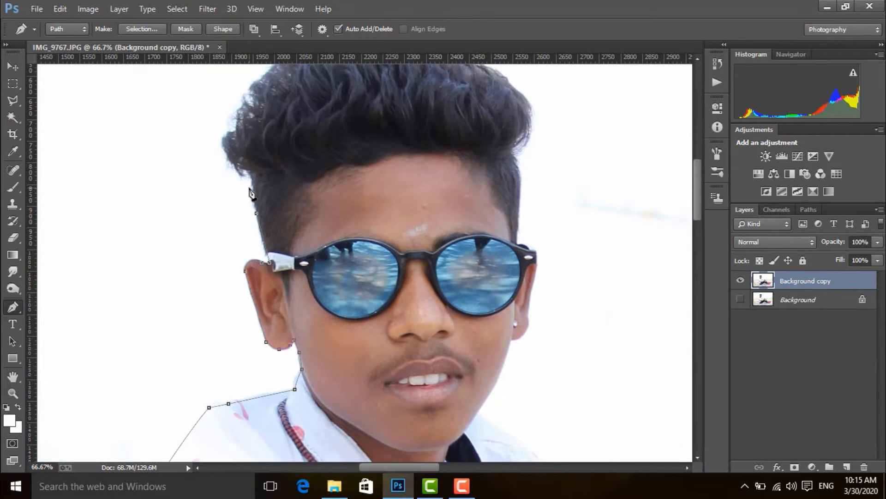
# Step: Trace the path around the outer edge of the hair and across the top of the head
pyautogui.click(250, 183)
pyautogui.click(226, 170)
pyautogui.moveTo(224, 119); pyautogui.dragTo(242, 115)
pyautogui.keyDown('alt'); pyautogui.click(224, 119); pyautogui.keyUp('alt')
pyautogui.moveTo(376, 143); pyautogui.dragTo(340, 231)
pyautogui.moveTo(252, 139); pyautogui.dragTo(421, 215)
pyautogui.keyDown('alt'); pyautogui.click(252, 139); pyautogui.keyUp('alt')
pyautogui.click(285, 124)
pyautogui.keyDown('alt'); pyautogui.click(313, 120); pyautogui.keyUp('alt')
pyautogui.keyDown('alt'); pyautogui.click(334, 178); pyautogui.keyUp('alt')
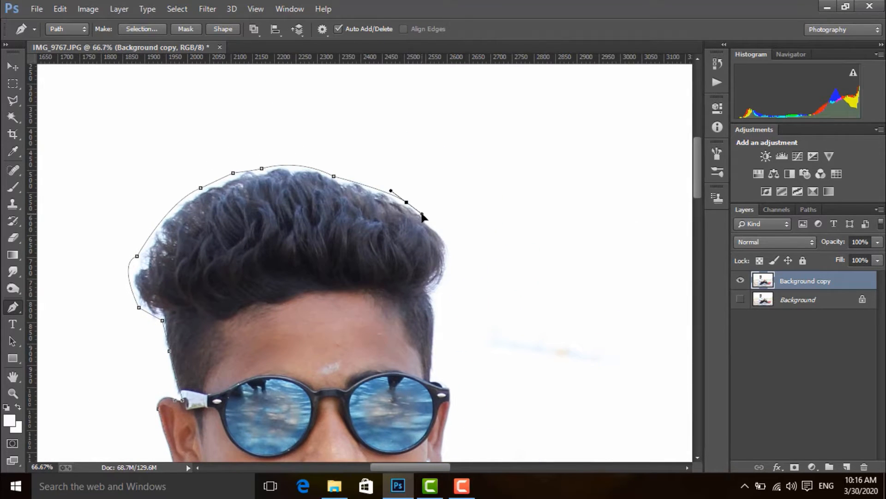
pyautogui.keyDown('alt'); pyautogui.click(406, 203); pyautogui.keyUp('alt')
# Step: Bring the path down the far side of the hair and around the sunglasses hinge and ear
pyautogui.moveTo(413, 252); pyautogui.dragTo(421, 174)
pyautogui.keyDown('alt'); pyautogui.click(380, 173); pyautogui.keyUp('alt')
pyautogui.keyDown('alt'); pyautogui.click(366, 224); pyautogui.keyUp('alt')
pyautogui.click(365, 245)
pyautogui.click(387, 208)
pyautogui.click(385, 231)
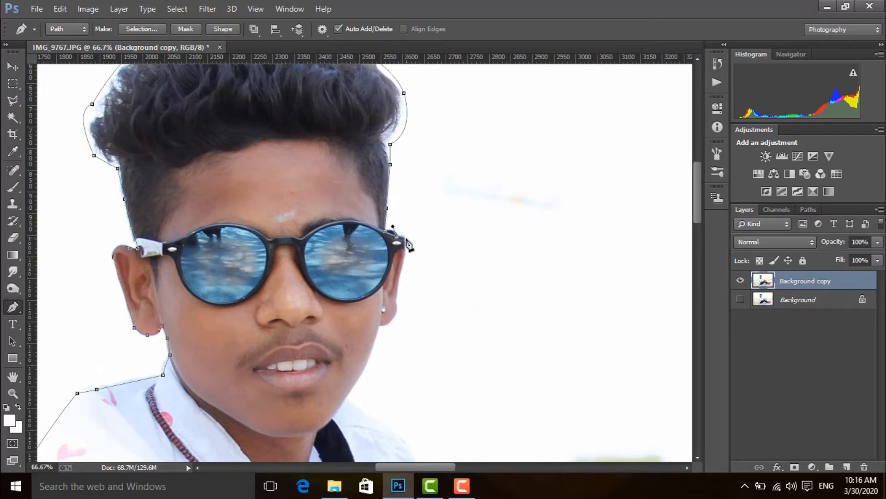
pyautogui.click(406, 238)
pyautogui.click(405, 248)
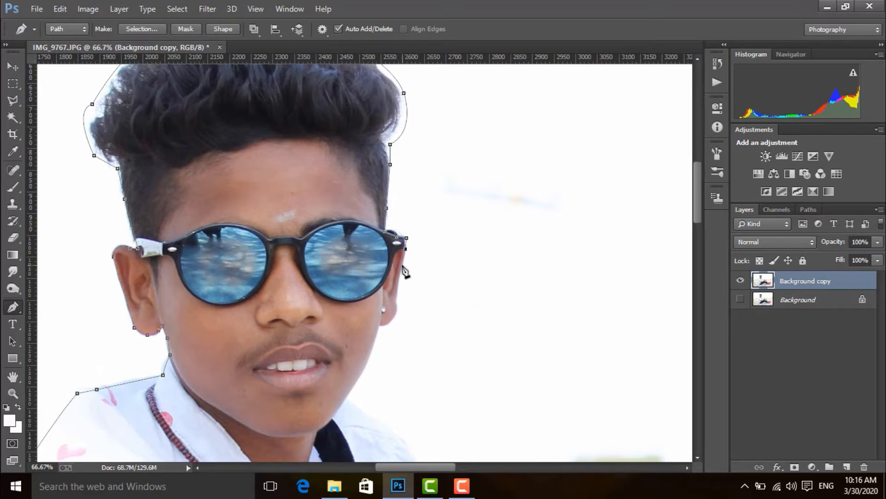
pyautogui.keyDown('alt'); pyautogui.click(379, 323); pyautogui.keyUp('alt')
# Step: Continue the path from the far ear along the jawline to the collar
pyautogui.moveTo(427, 308); pyautogui.dragTo(402, 77)
pyautogui.moveTo(333, 143); pyautogui.dragTo(313, 168)
pyautogui.keyDown('alt'); pyautogui.click(333, 144); pyautogui.keyUp('alt')
pyautogui.click(320, 166)
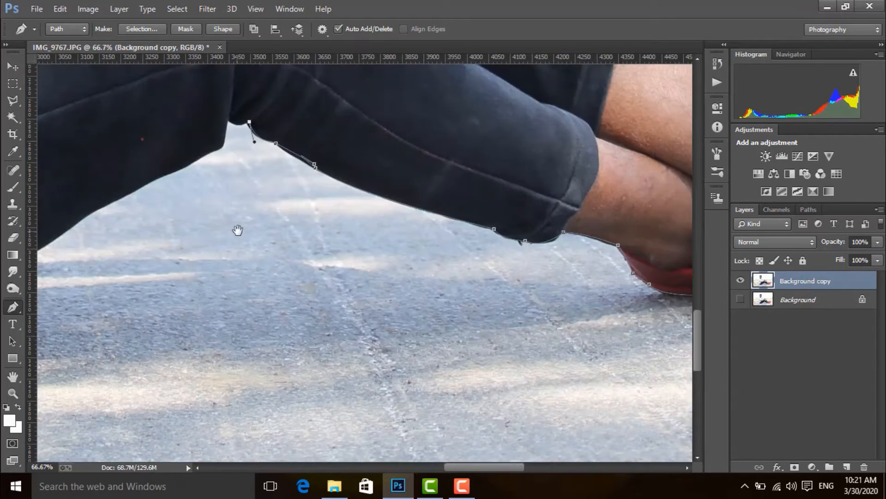
# Step: Trace the path through the gap beneath the bent knee and onto the underside of the thigh
pyautogui.moveTo(238, 230); pyautogui.dragTo(458, 172)
pyautogui.keyDown('alt'); pyautogui.click(474, 185); pyautogui.keyUp('alt')
pyautogui.click(467, 189)
pyautogui.click(465, 213)
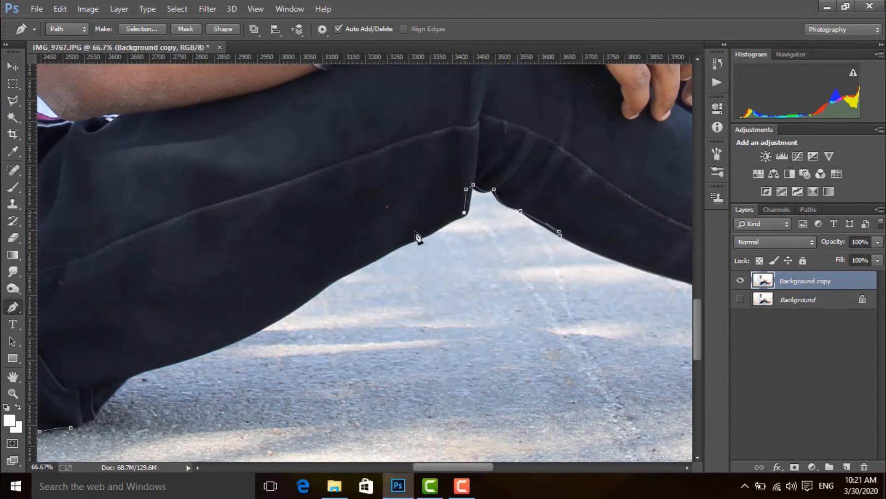
pyautogui.click(385, 250)
pyautogui.moveTo(339, 276); pyautogui.dragTo(320, 280)
pyautogui.keyDown('alt'); pyautogui.click(340, 276); pyautogui.keyUp('alt')
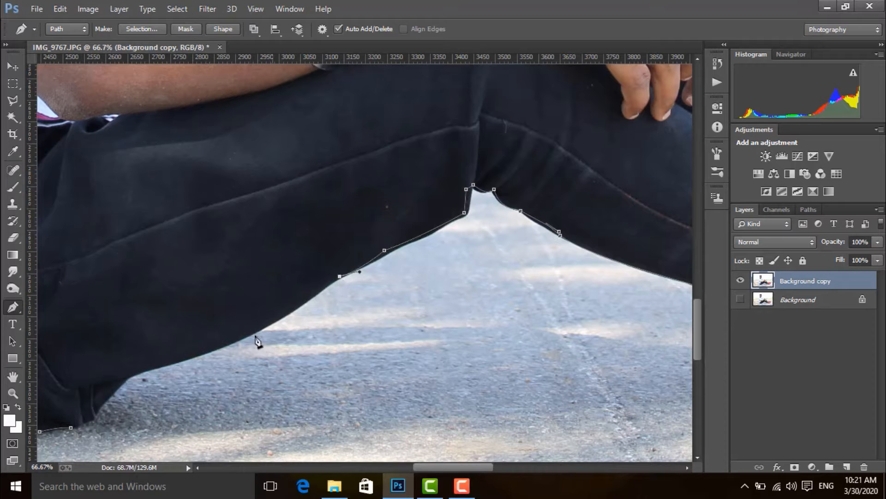
# Step: Finish the path along the underside of the trousers and close it at its starting anchor
pyautogui.moveTo(242, 339); pyautogui.dragTo(385, 230)
pyautogui.keyDown('alt'); pyautogui.click(241, 339); pyautogui.keyUp('alt')
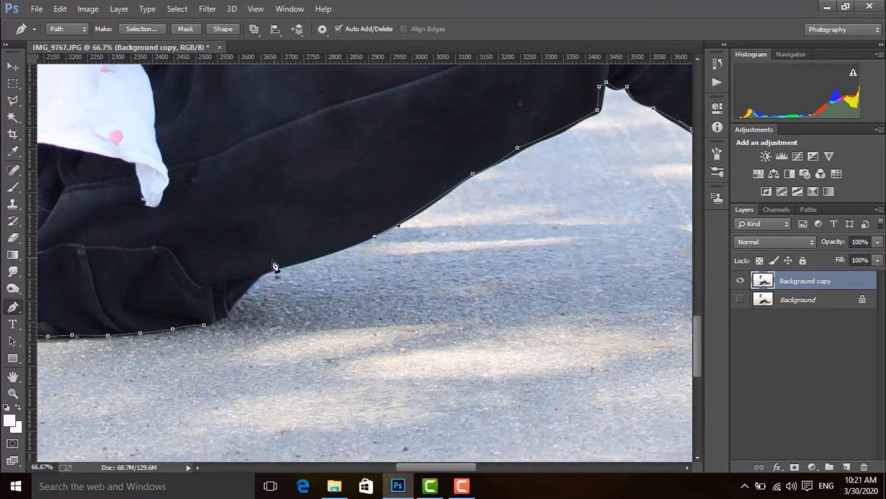
pyautogui.moveTo(260, 274); pyautogui.dragTo(246, 281)
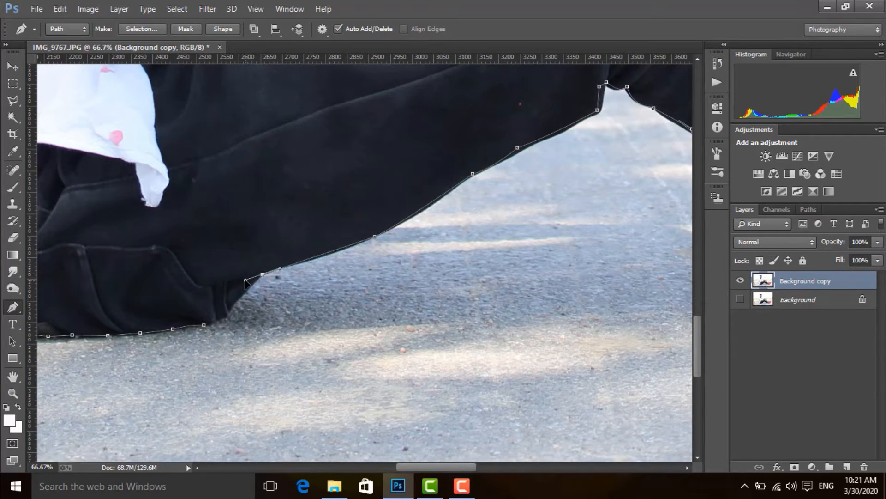
pyautogui.click(224, 315)
pyautogui.click(204, 325)
# Step: Convert the closed path around the figure to a new anti-aliased selection with a 0.5 pixel feather radius
pyautogui.hotkey('ctrl', '-')
pyautogui.hotkey('ctrl', '-')
pyautogui.hotkey('ctrl', '-')
pyautogui.hotkey('ctrl', '-')
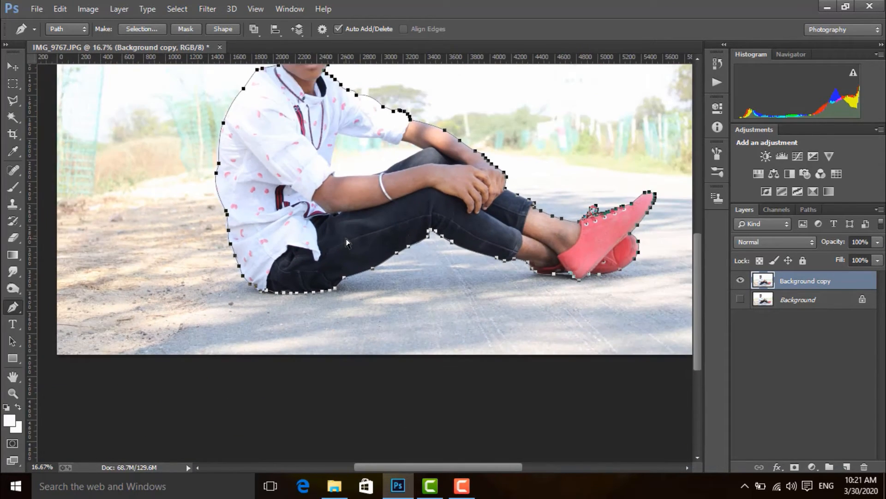
pyautogui.hotkey('ctrl', '-')
pyautogui.rightClick(300, 257)
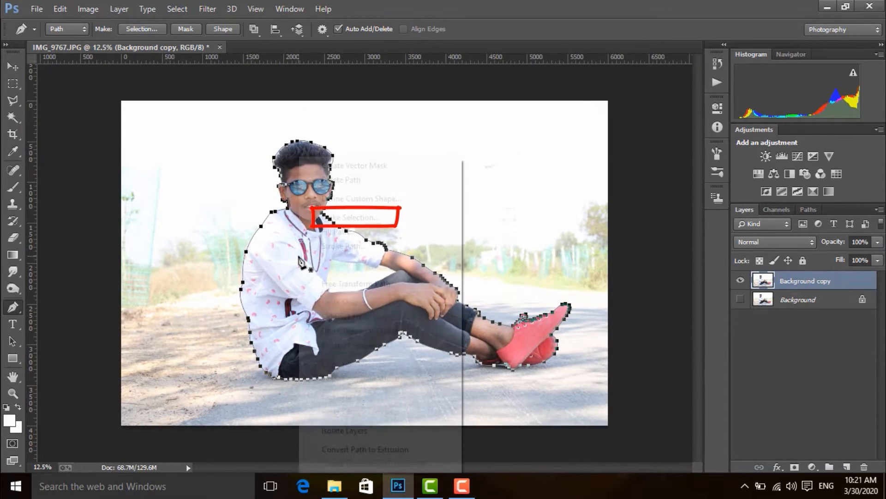
pyautogui.click(351, 217)
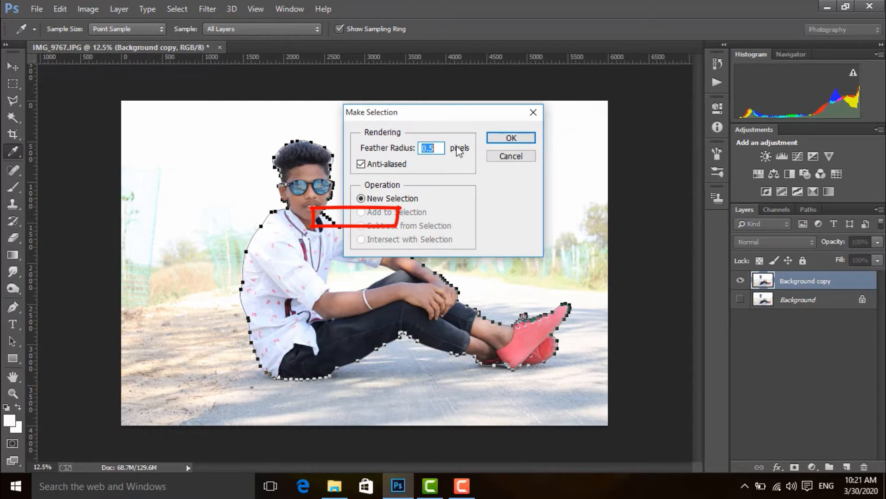
pyautogui.click(510, 138)
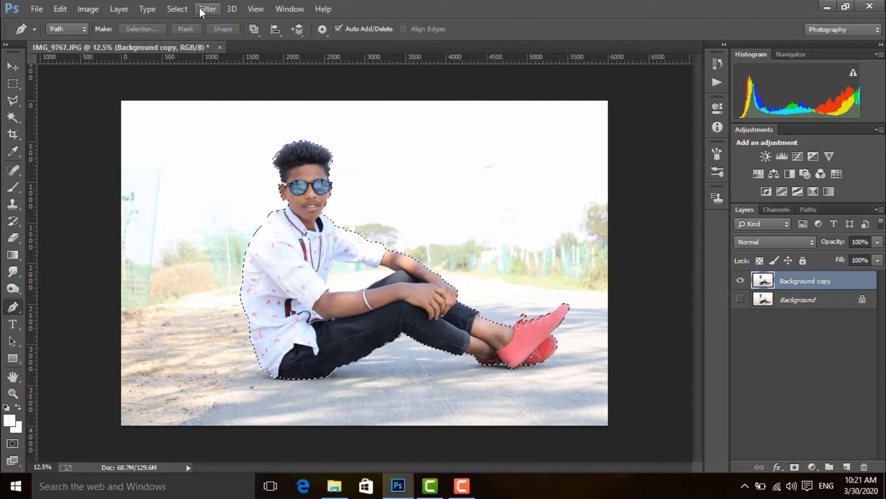
# Step: Open Refine Edge for the figure's selection and turn on Smart Radius with a radius of 0.9 px
pyautogui.click(188, 10)
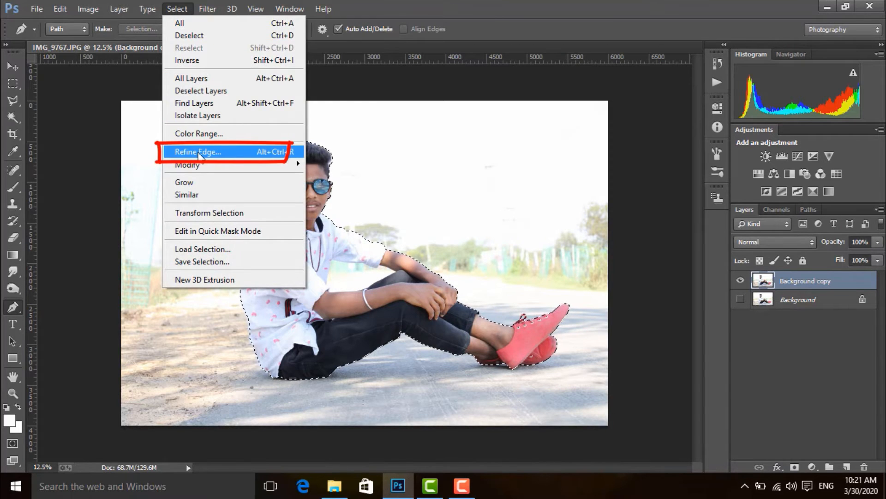
pyautogui.click(222, 150)
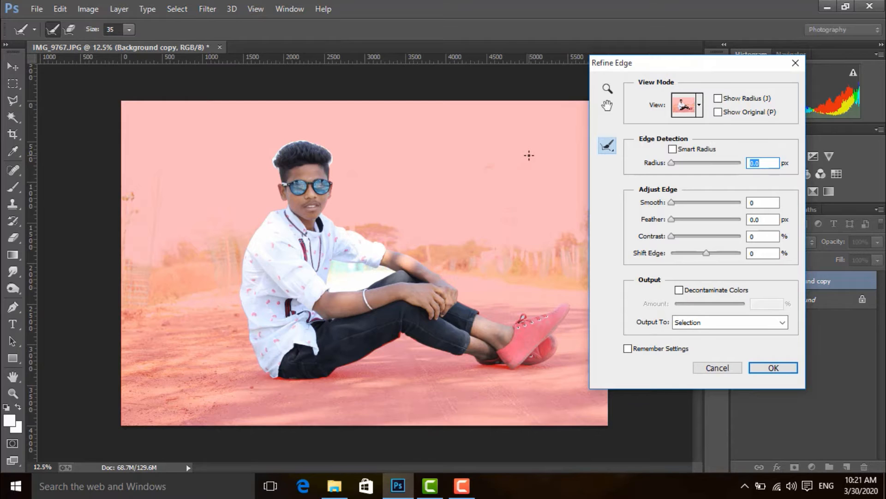
pyautogui.hotkey('ctrl', '+')
pyautogui.hotkey('ctrl', '+')
pyautogui.hotkey('ctrl', '+')
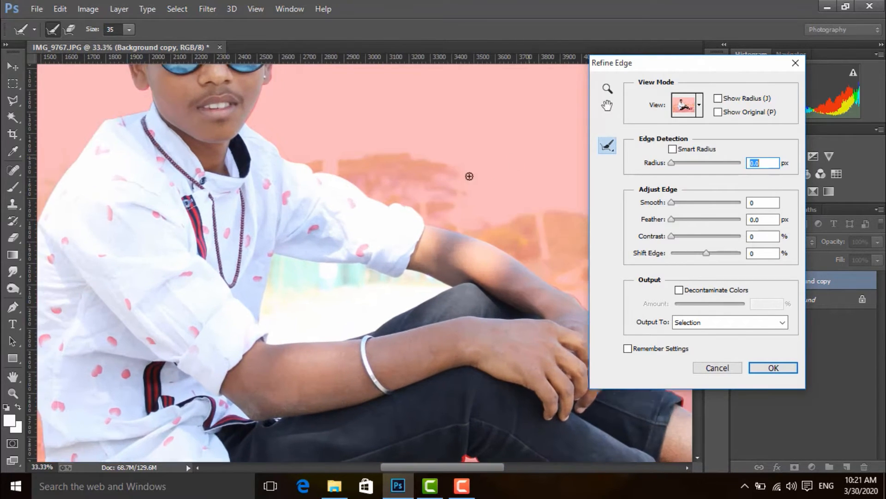
pyautogui.hotkey('ctrl', '+')
pyautogui.moveTo(306, 147); pyautogui.dragTo(326, 184)
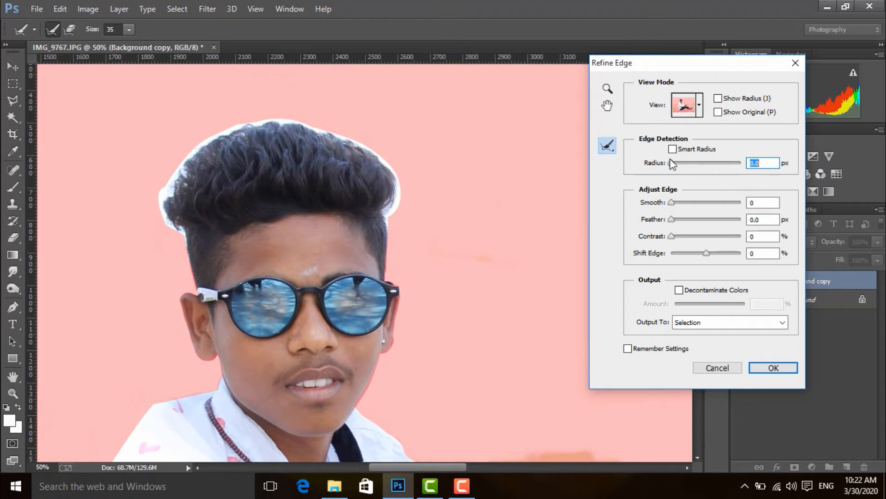
pyautogui.moveTo(673, 162); pyautogui.dragTo(675, 163)
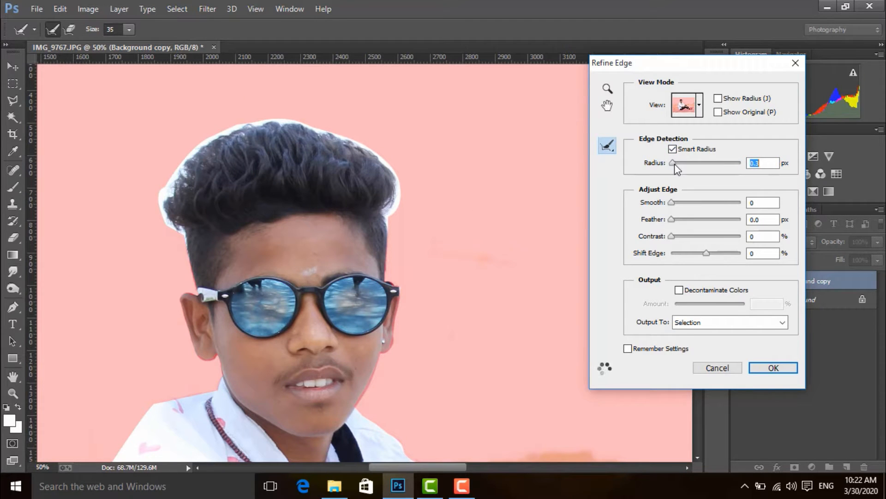
# Step: Brush around the hair outline with the Refine Radius Tool to remove the white fringe
pyautogui.click(607, 146)
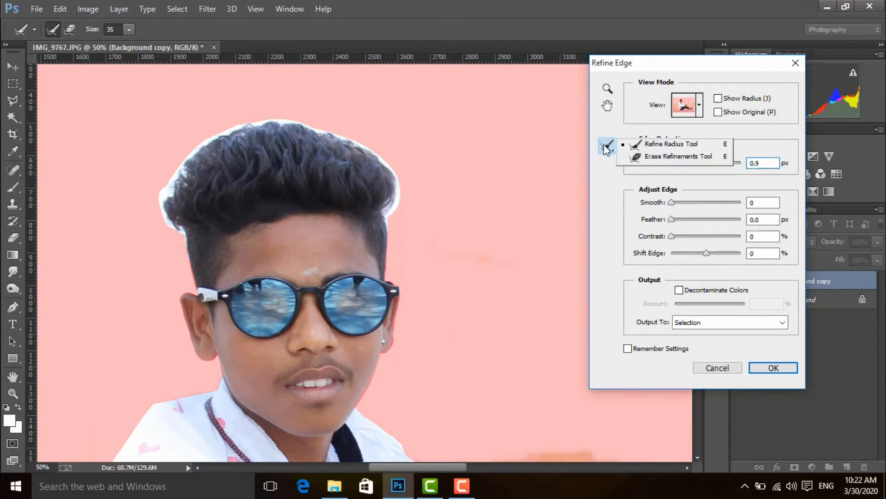
pyautogui.click(673, 140)
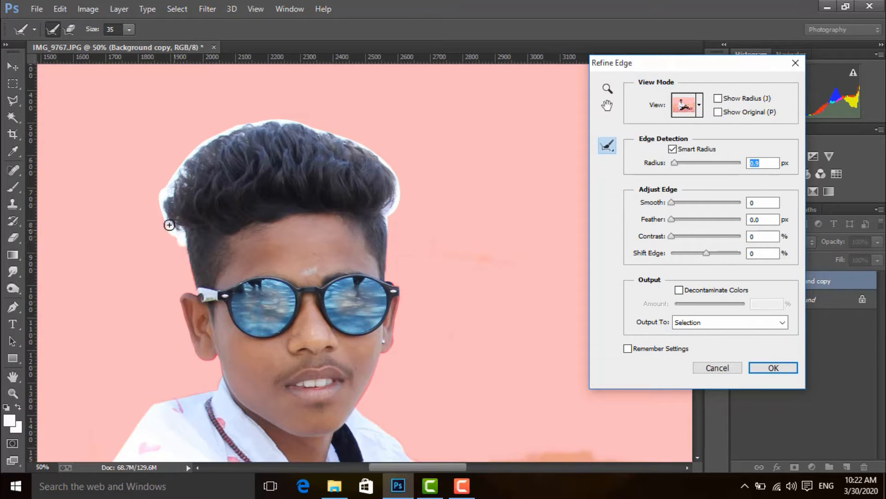
pyautogui.moveTo(166, 208)
pyautogui.mouseDown()
pyautogui.moveTo(173, 237)
pyautogui.moveTo(122, 247)
pyautogui.moveTo(162, 220)
pyautogui.moveTo(157, 198)
pyautogui.moveTo(177, 172)
pyautogui.moveTo(164, 153)
pyautogui.moveTo(168, 194)
pyautogui.moveTo(187, 167)
pyautogui.moveTo(163, 196)
pyautogui.moveTo(194, 168)
pyautogui.moveTo(181, 177)
pyautogui.moveTo(196, 149)
pyautogui.moveTo(231, 133)
pyautogui.moveTo(170, 158)
pyautogui.moveTo(239, 124)
pyautogui.moveTo(268, 122)
pyautogui.moveTo(356, 141)
pyautogui.moveTo(382, 163)
pyautogui.moveTo(389, 202)
pyautogui.mouseUp()
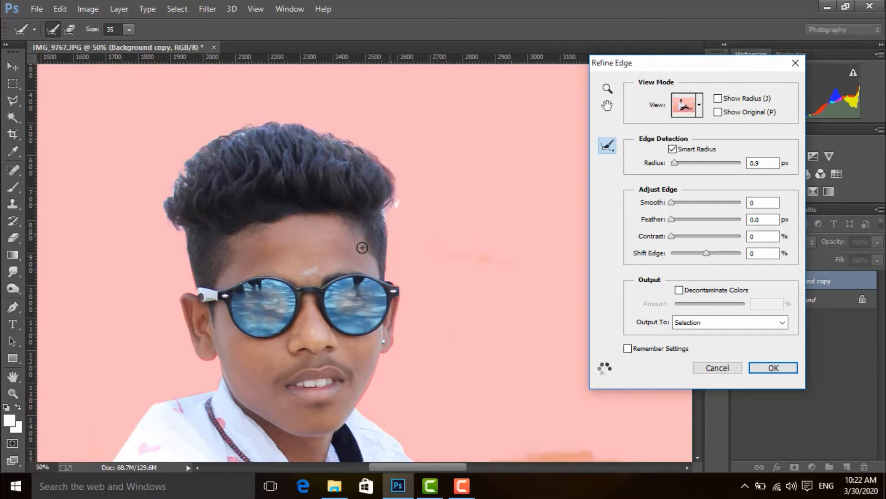
pyautogui.moveTo(400, 194)
pyautogui.mouseDown()
pyautogui.moveTo(393, 218)
pyautogui.moveTo(386, 206)
pyautogui.mouseUp()
# Step: Set Smooth to 5 and Feather to 0.5 px, enable Decontaminate Colors, and output the refined cutout to a new layer
pyautogui.moveTo(676, 203); pyautogui.dragTo(675, 203)
pyautogui.click(675, 219)
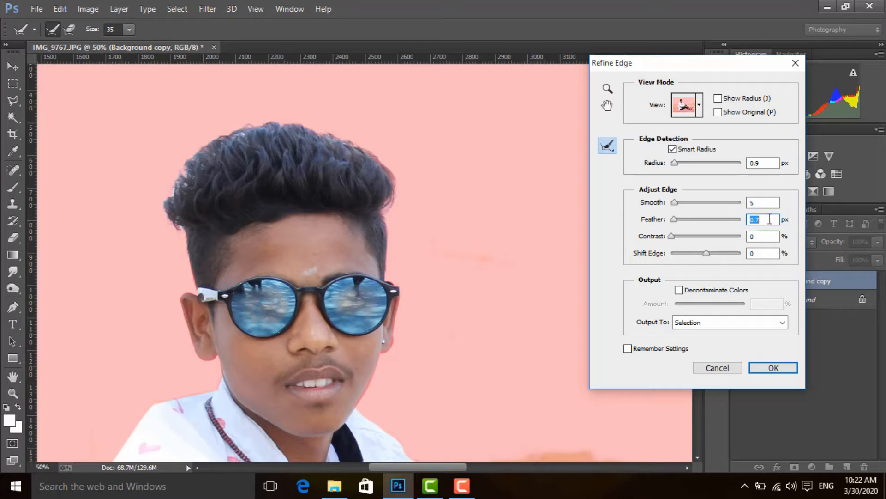
pyautogui.write('0')
pyautogui.click(689, 290)
pyautogui.click(764, 326)
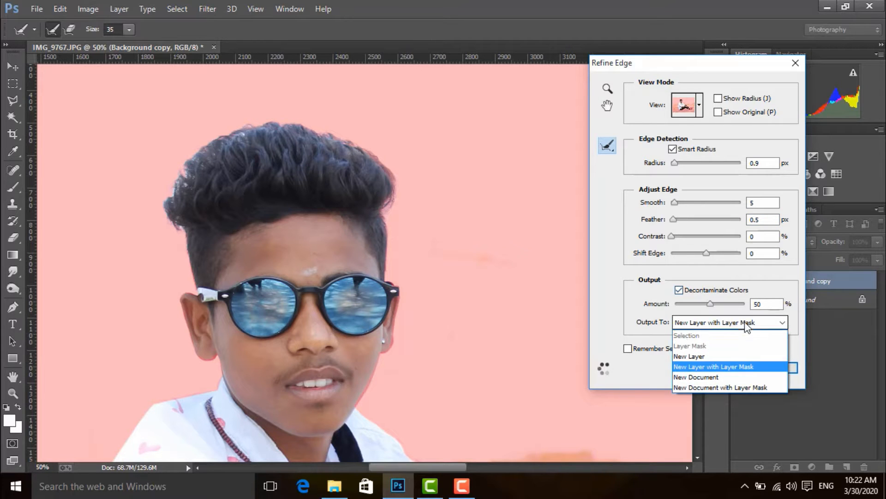
pyautogui.click(692, 356)
pyautogui.click(750, 369)
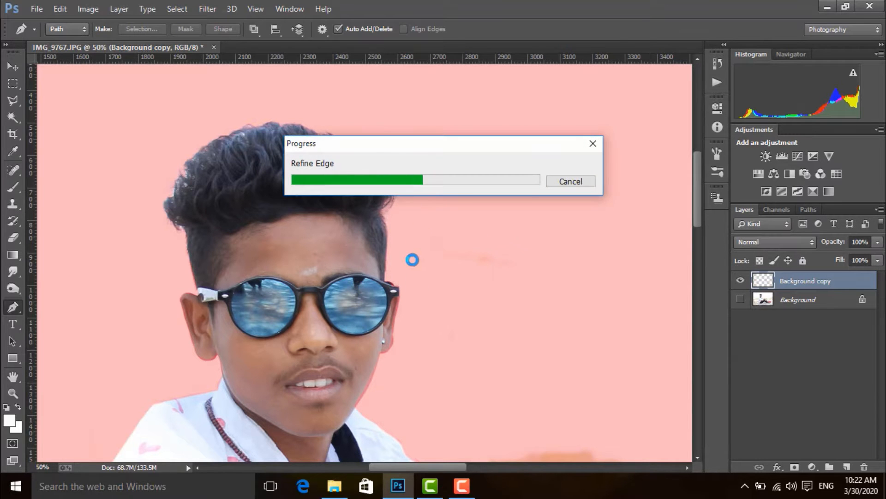
# Step: Start a Pen path in the gap between the arms at the near forearm and trace up the shirt front to the underarm
pyautogui.hotkey('ctrl', '-')
pyautogui.hotkey('ctrl', '-')
pyautogui.hotkey('ctrl', '-')
pyautogui.hotkey('ctrl', '-')
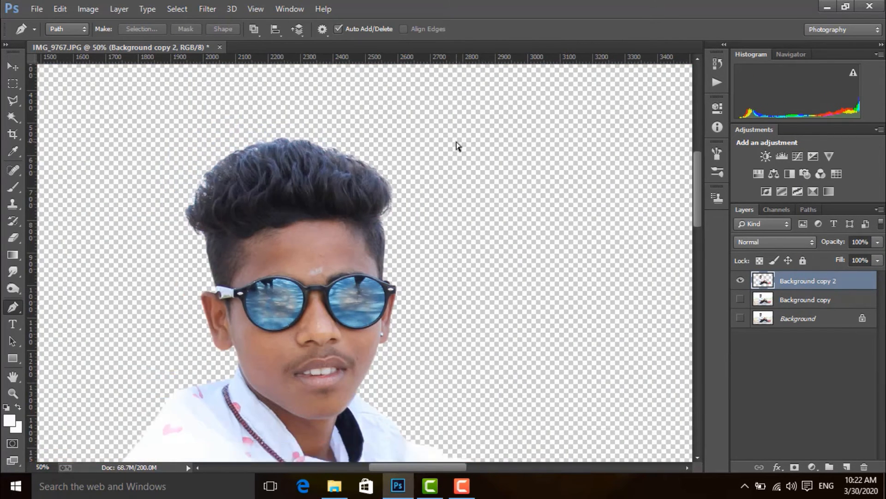
pyautogui.hotkey('ctrl', '+')
pyautogui.hotkey('ctrl', '+')
pyautogui.hotkey('ctrl', '+')
pyautogui.hotkey('ctrl', '+')
pyautogui.hotkey('ctrl', '+')
pyautogui.hotkey('ctrl', '+')
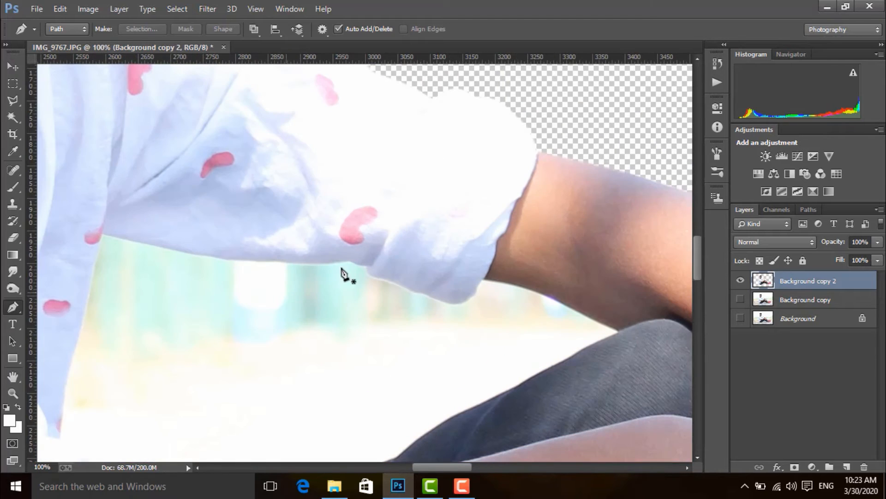
pyautogui.moveTo(267, 328); pyautogui.dragTo(339, 74)
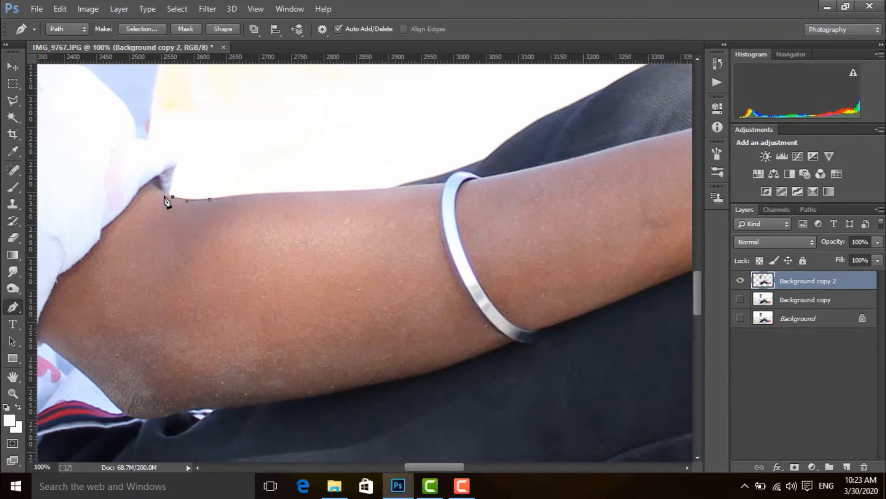
pyautogui.click(179, 165)
pyautogui.moveTo(158, 148); pyautogui.dragTo(186, 251)
pyautogui.click(179, 247)
pyautogui.click(183, 201)
pyautogui.moveTo(262, 147); pyautogui.dragTo(268, 208)
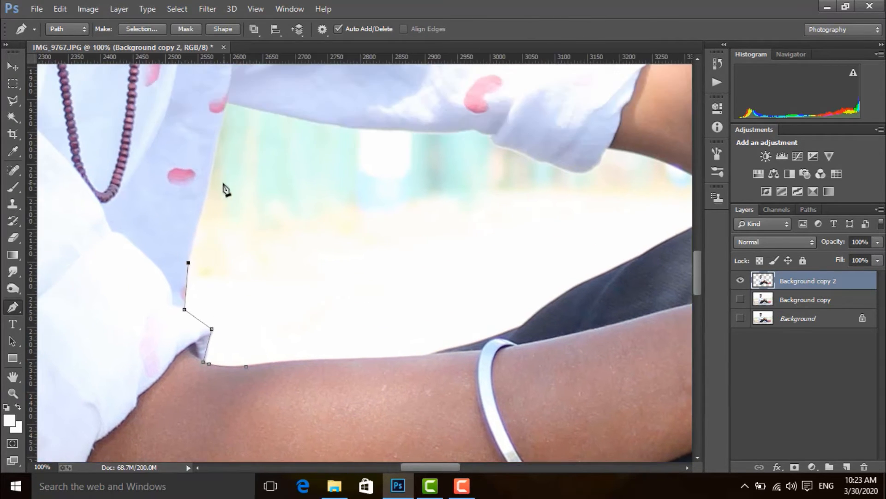
pyautogui.click(209, 175)
pyautogui.moveTo(235, 135); pyautogui.dragTo(236, 171)
pyautogui.click(226, 135)
# Step: Continue the gap path along the underside of the far sleeve and around its rolled cuff
pyautogui.click(251, 142)
pyautogui.click(303, 152)
pyautogui.click(341, 158)
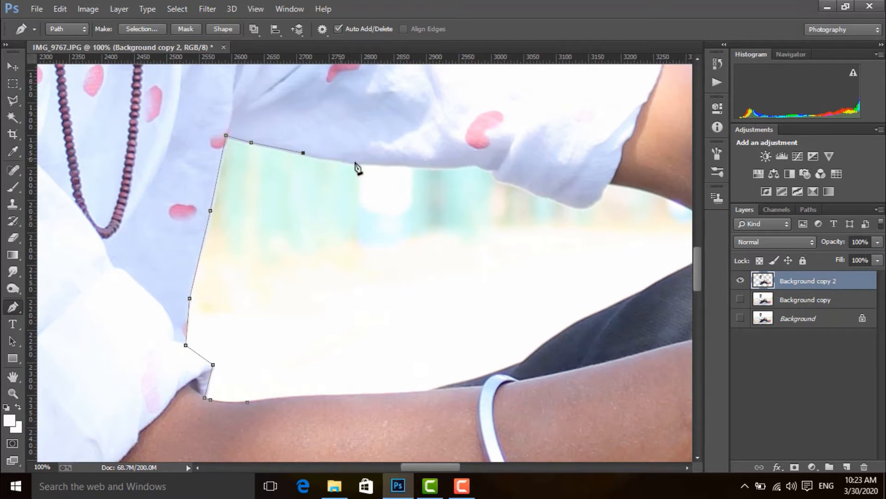
pyautogui.click(384, 163)
pyautogui.click(416, 165)
pyautogui.click(448, 166)
pyautogui.click(474, 164)
pyautogui.click(490, 170)
pyautogui.click(501, 181)
pyautogui.moveTo(530, 187); pyautogui.dragTo(390, 187)
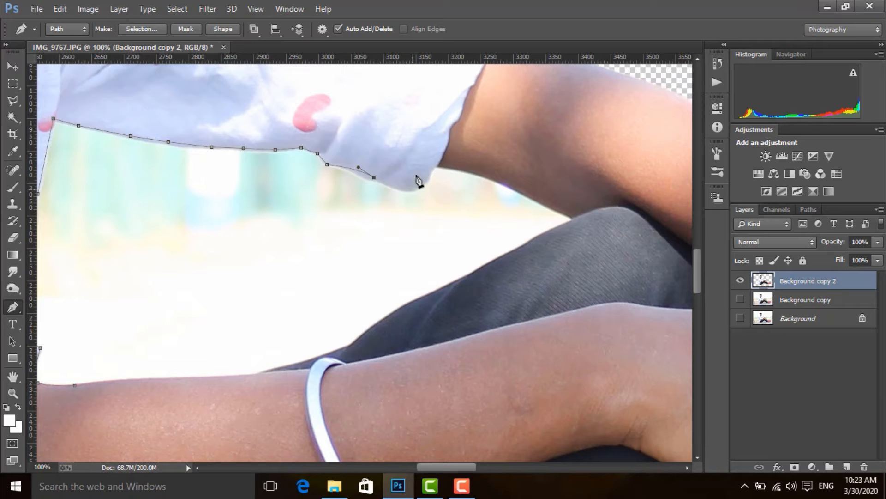
pyautogui.click(412, 189)
pyautogui.click(430, 173)
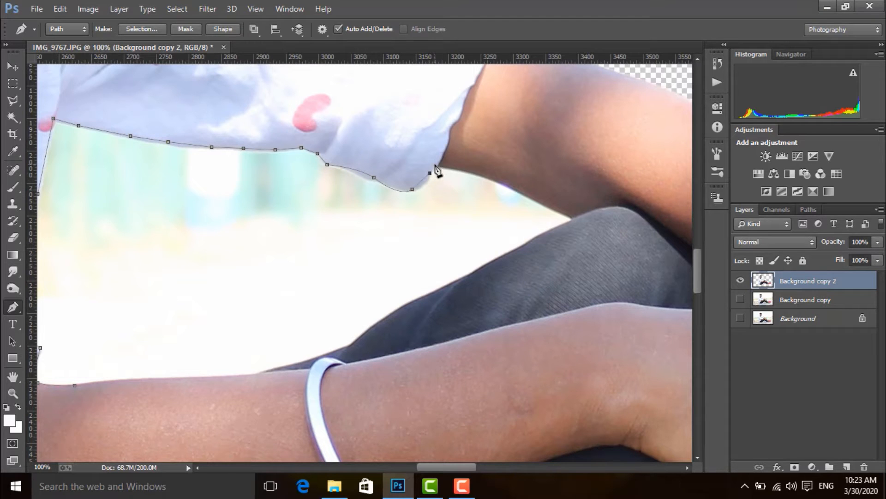
# Step: Trace the gap path along the far forearm, down the thigh and back over the near forearm, closing it at its start
pyautogui.keyDown('alt'); pyautogui.click(478, 172); pyautogui.keyUp('alt')
pyautogui.click(504, 184)
pyautogui.moveTo(340, 313); pyautogui.dragTo(420, 234)
pyautogui.click(358, 287)
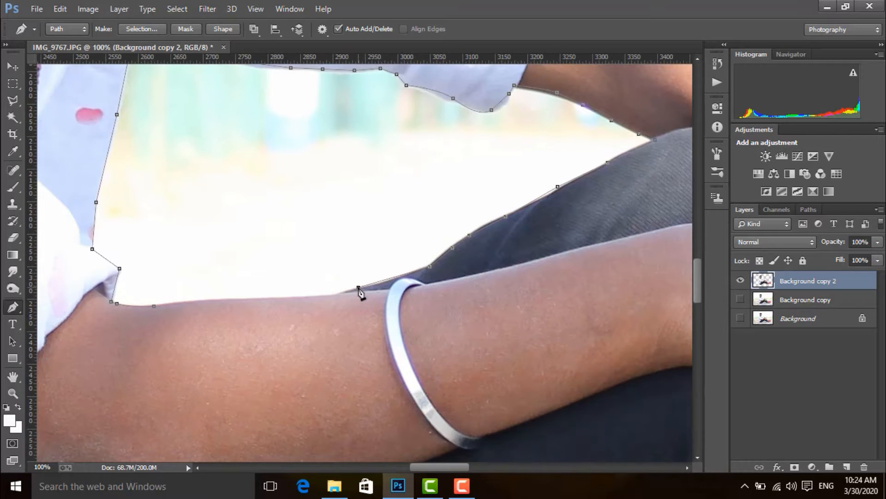
pyautogui.click(342, 292)
pyautogui.moveTo(227, 312); pyautogui.dragTo(374, 258)
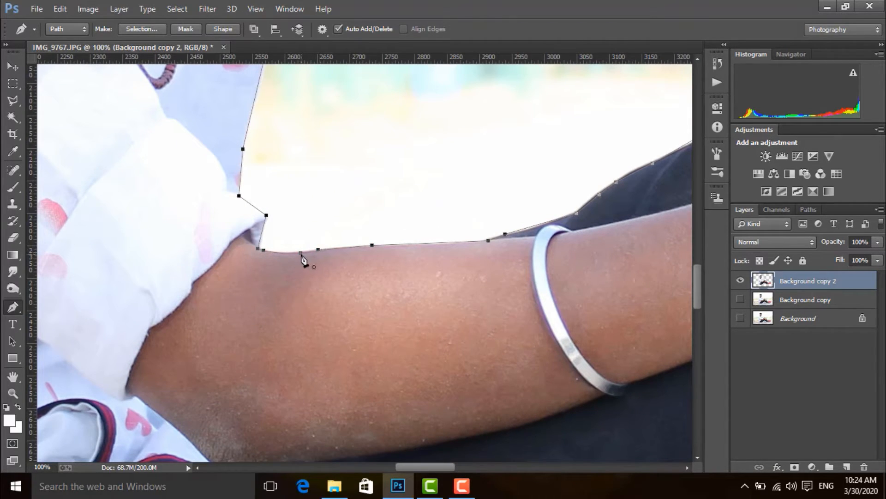
# Step: Convert the gap path between the arms to a new selection with a 0.5 pixel feather radius
pyautogui.hotkey('ctrl', '-')
pyautogui.rightClick(397, 189)
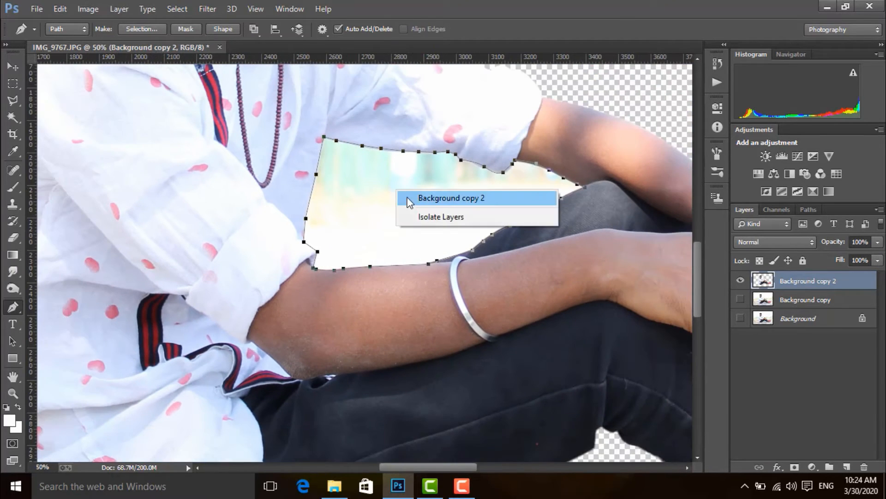
pyautogui.rightClick(370, 188)
pyautogui.click(406, 218)
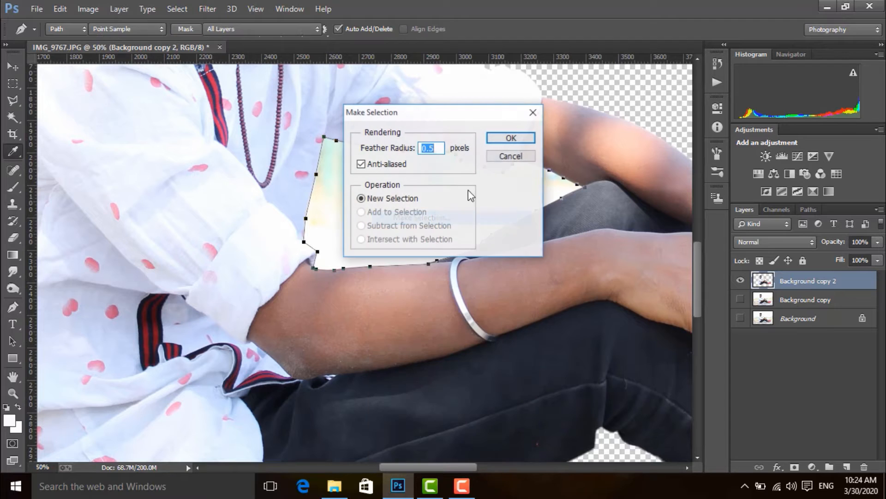
pyautogui.click(508, 138)
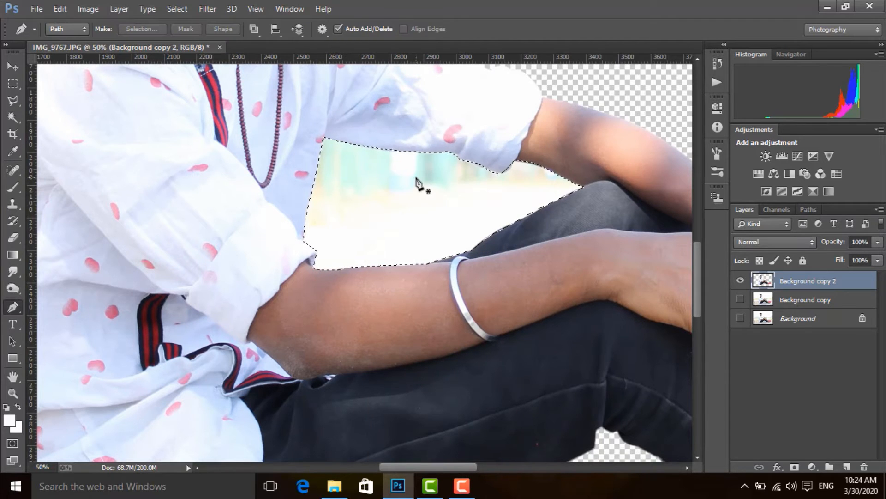
# Step: Clear the leftover background inside the selected gap between the arms and deselect
pyautogui.hotkey('ctrl', 'Delete')
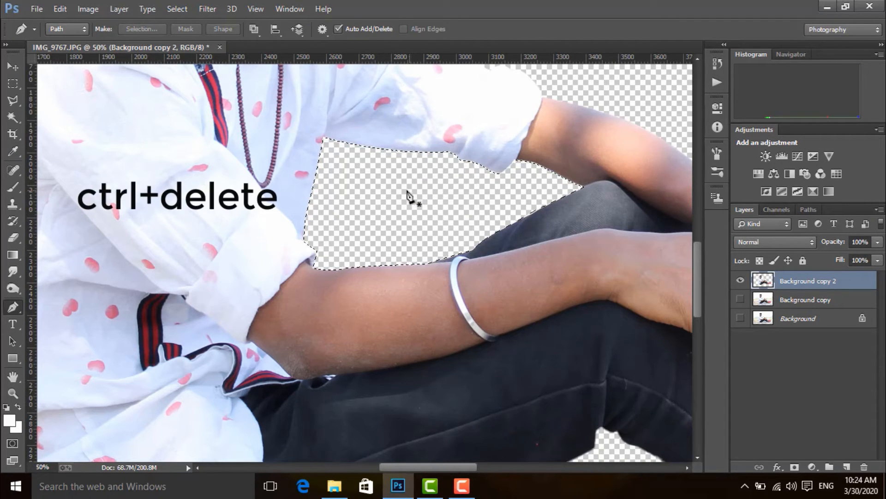
pyautogui.hotkey('ctrl', 'd')
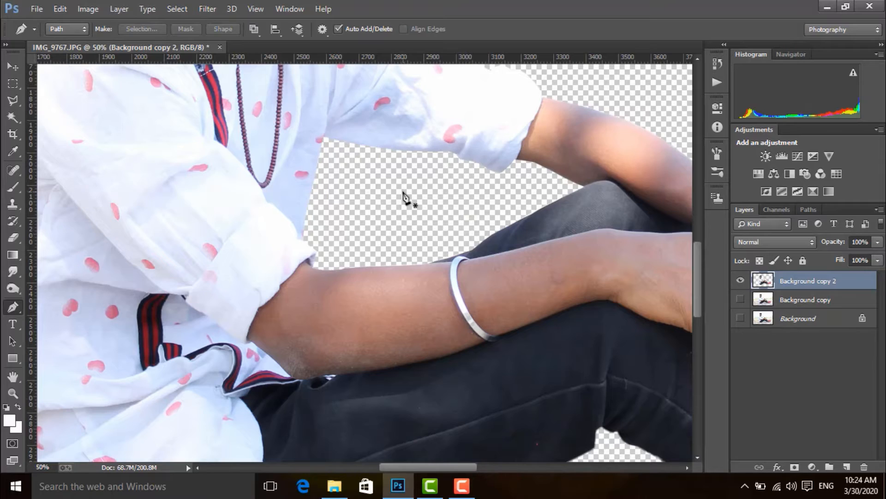
pyautogui.scroll(-3, 406, 191)
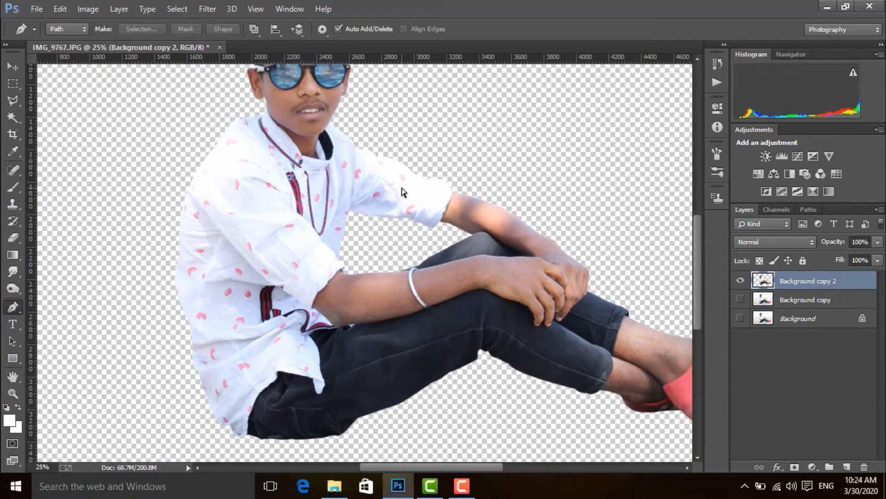
pyautogui.scroll(-1, 356, 188)
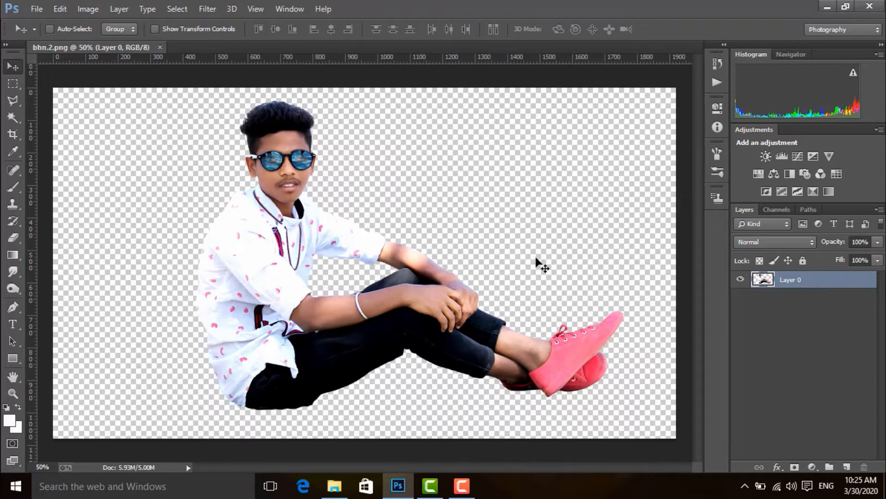
# Step: Open the image abandoned-forest-industry-nature-34950 from the Downloads folder
pyautogui.click(38, 11)
pyautogui.click(42, 34)
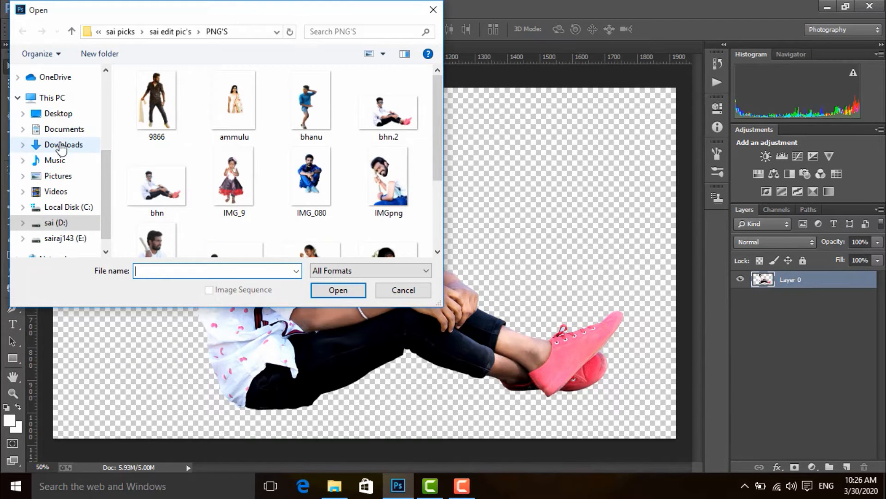
pyautogui.click(62, 145)
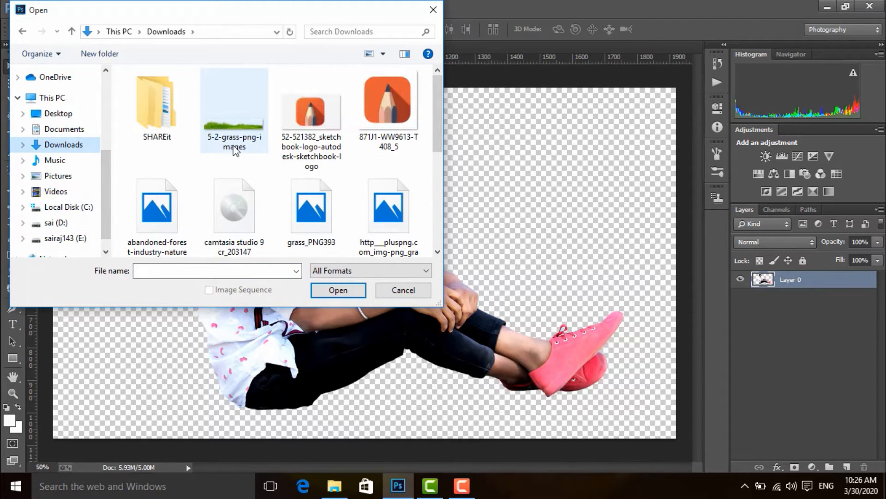
pyautogui.scroll(-1, 251, 157)
pyautogui.click(155, 194)
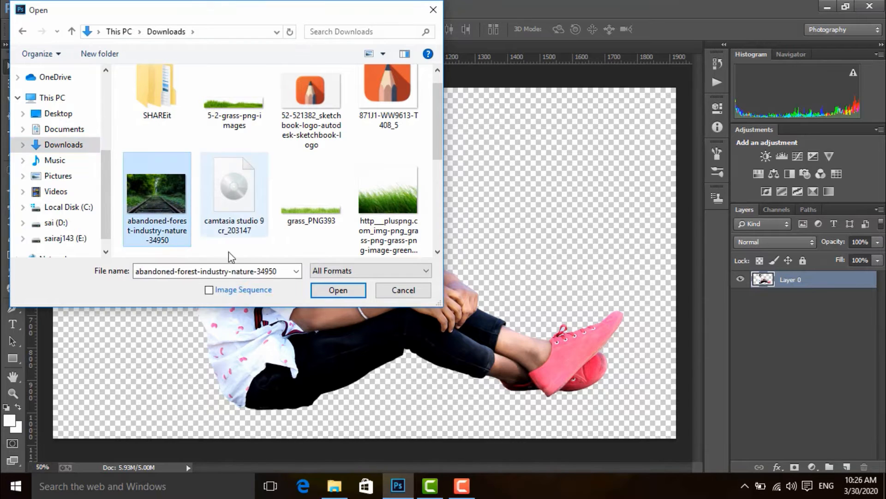
pyautogui.click(316, 291)
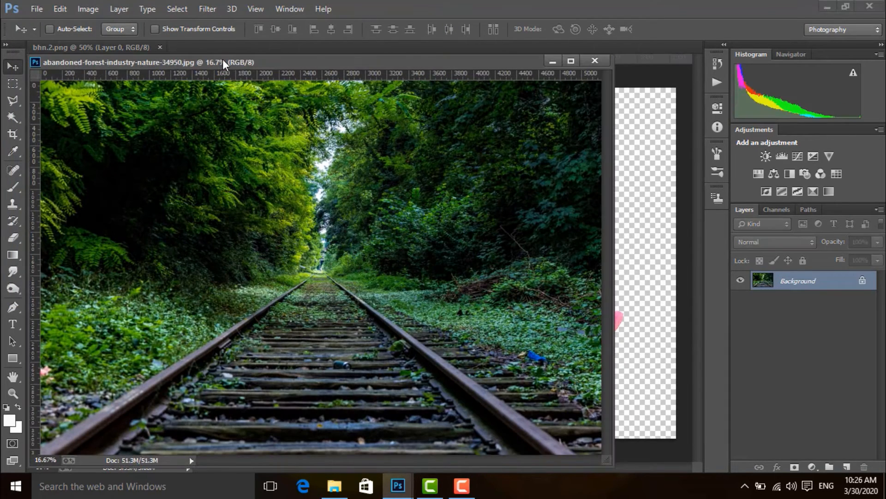
# Step: Dock the forest image as a tab and create a new white 1980 × 1020 pixel RGB document at 72 pixels/inch
pyautogui.moveTo(222, 59); pyautogui.dragTo(326, 52)
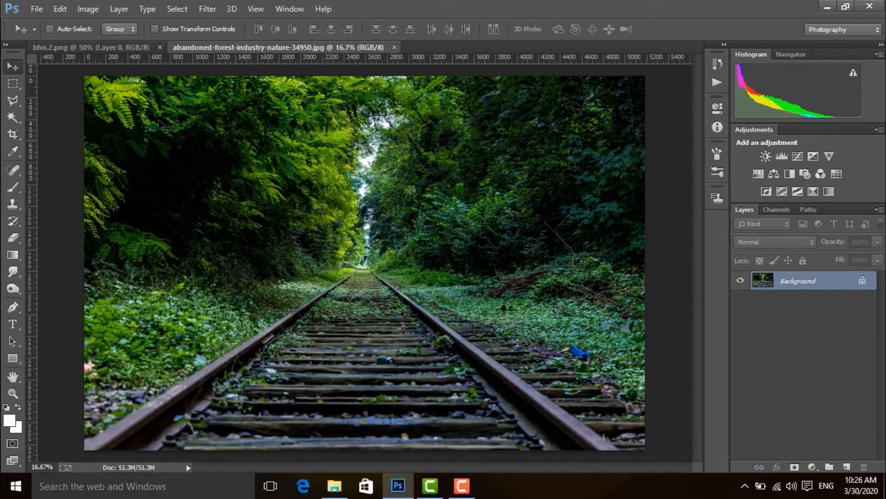
pyautogui.click(36, 10)
pyautogui.click(44, 26)
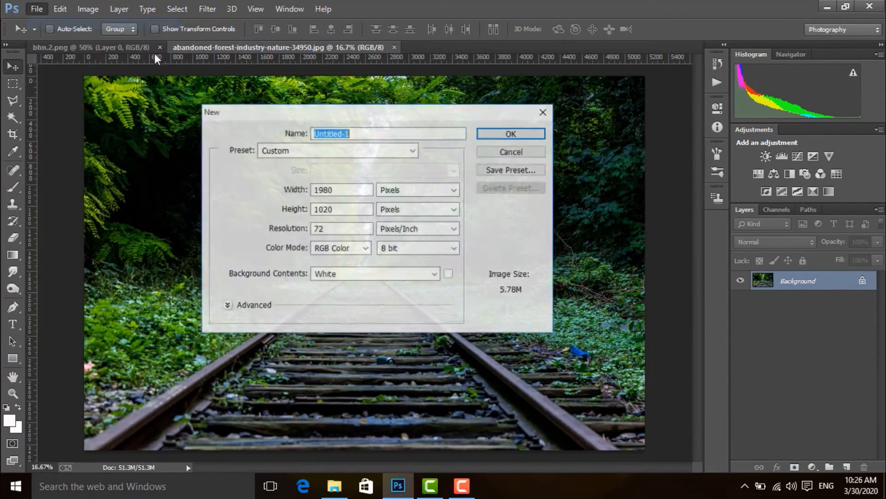
pyautogui.click(511, 133)
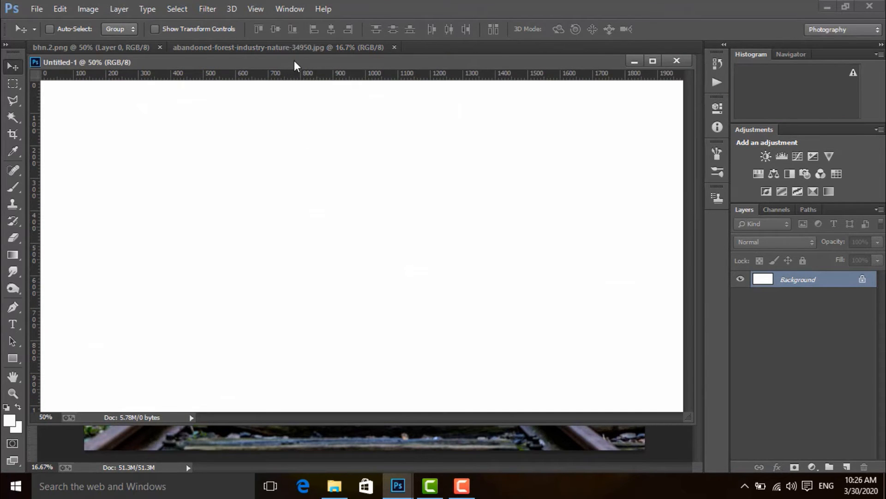
# Step: Dock the new document, copy the forest railway image into it as a layer and close the source image
pyautogui.moveTo(295, 64); pyautogui.dragTo(492, 152)
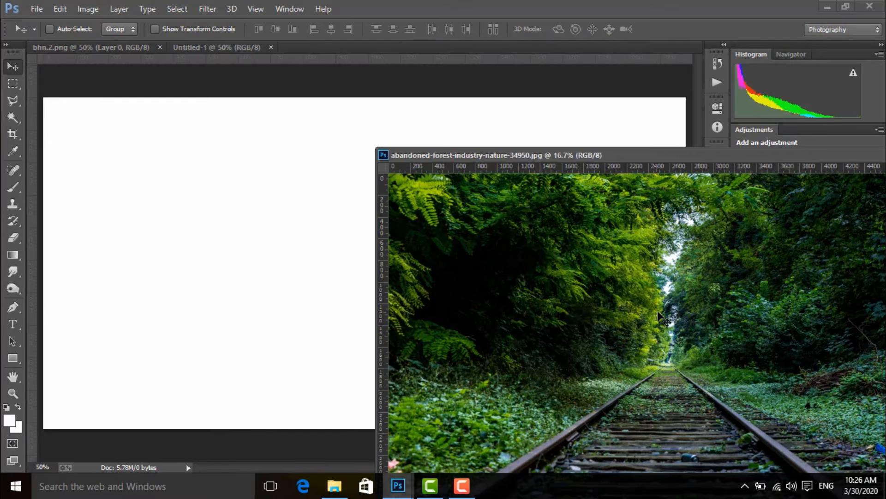
pyautogui.moveTo(257, 178); pyautogui.dragTo(292, 185)
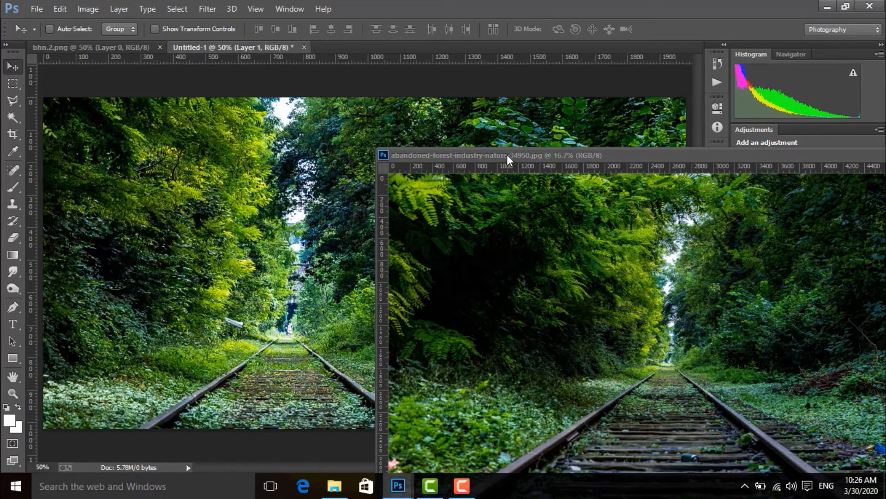
pyautogui.moveTo(508, 154); pyautogui.dragTo(203, 124)
pyautogui.click(635, 124)
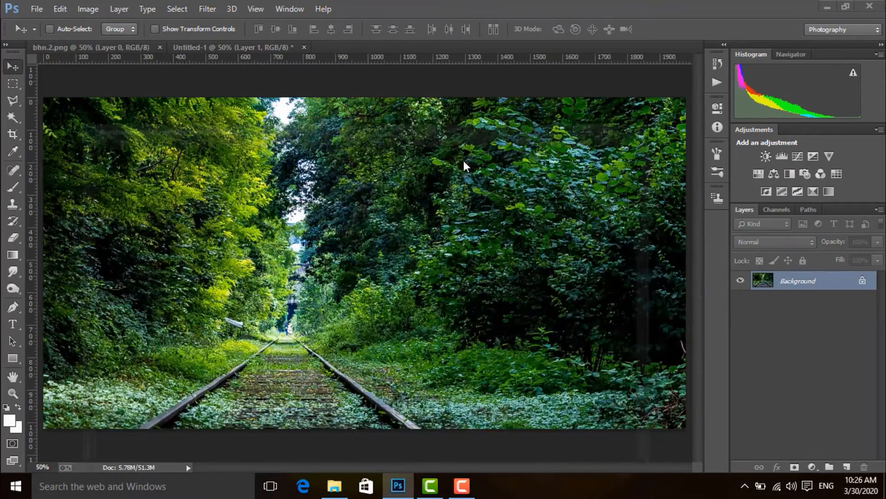
# Step: Scale the forest layer to about 39.7% and position it so it fills the canvas with the tracks near the centre
pyautogui.moveTo(362, 313); pyautogui.dragTo(462, 326)
pyautogui.hotkey('ctrl', 't')
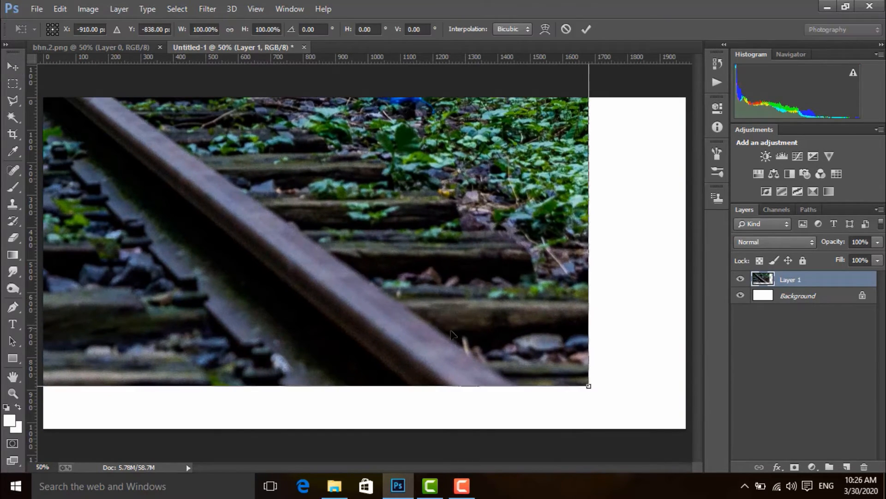
pyautogui.moveTo(574, 372)
pyautogui.mouseDown()
pyautogui.moveTo(344, 196)
pyautogui.moveTo(490, 319)
pyautogui.moveTo(381, 210)
pyautogui.moveTo(439, 278)
pyautogui.moveTo(583, 357)
pyautogui.mouseUp()
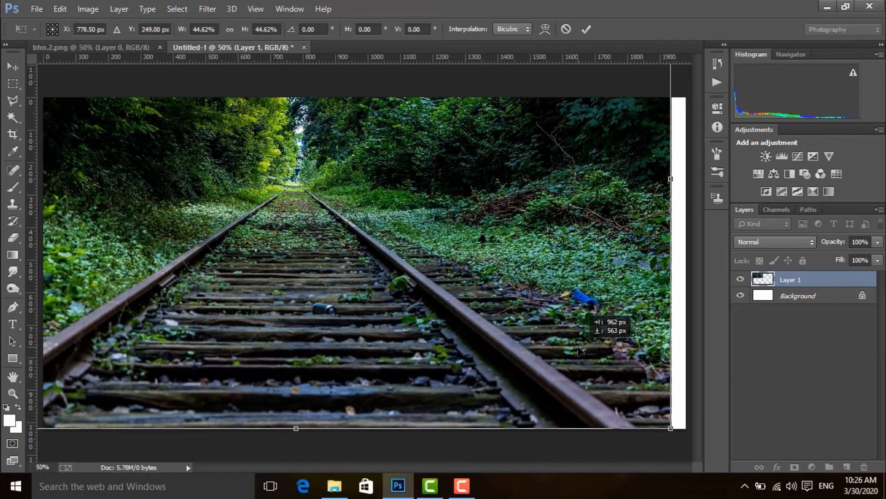
pyautogui.moveTo(671, 428); pyautogui.dragTo(631, 399)
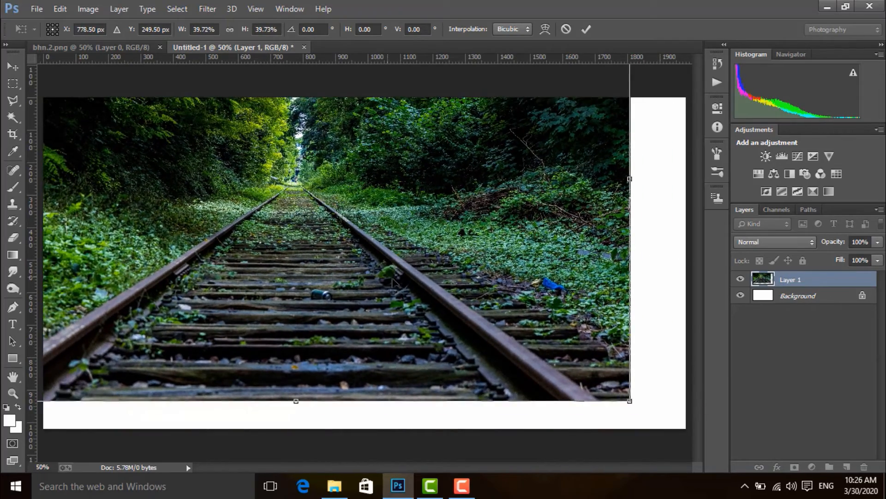
pyautogui.moveTo(373, 253); pyautogui.dragTo(402, 294)
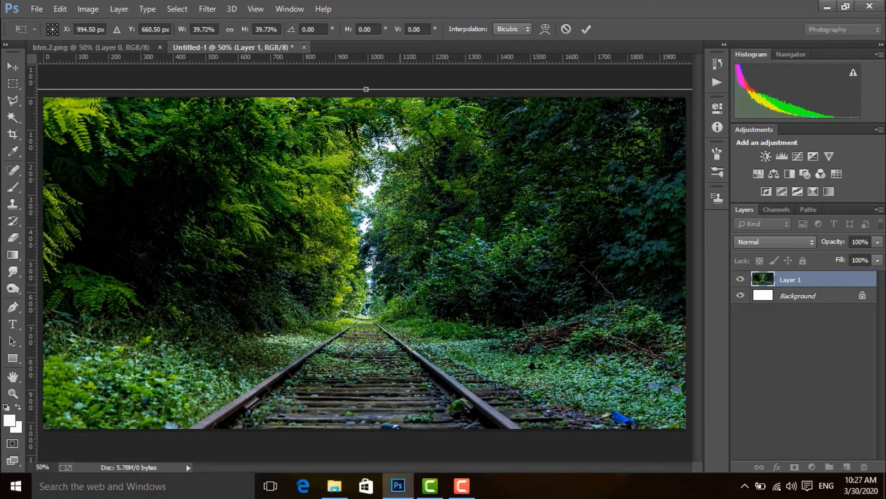
pyautogui.press('Return')
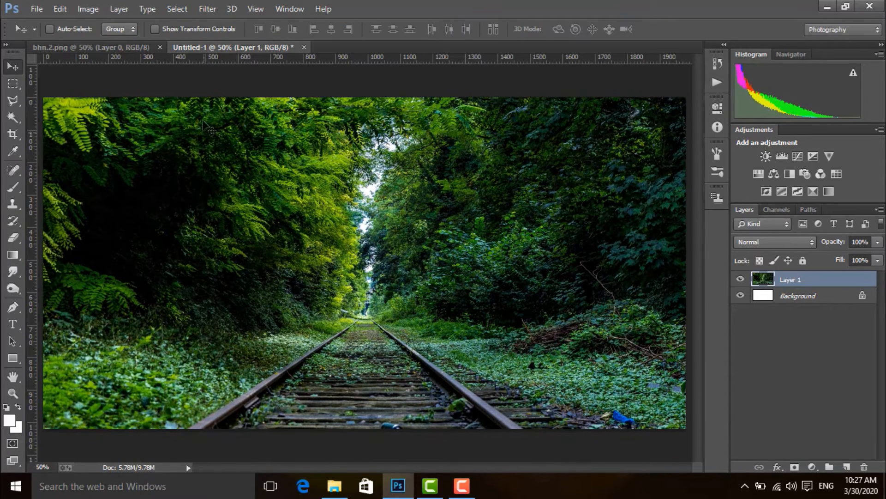
# Step: Apply a Gaussian Blur to the forest layer to soften the foliage and tracks
pyautogui.click(207, 8)
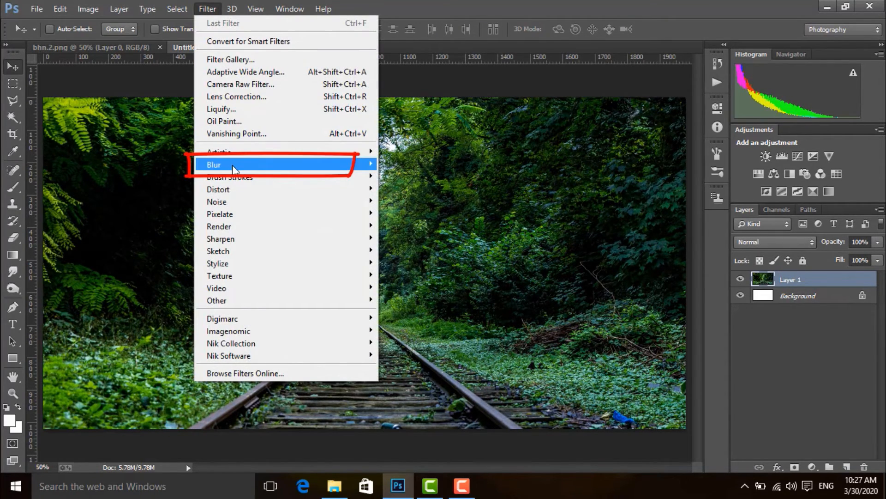
pyautogui.moveTo(233, 167)
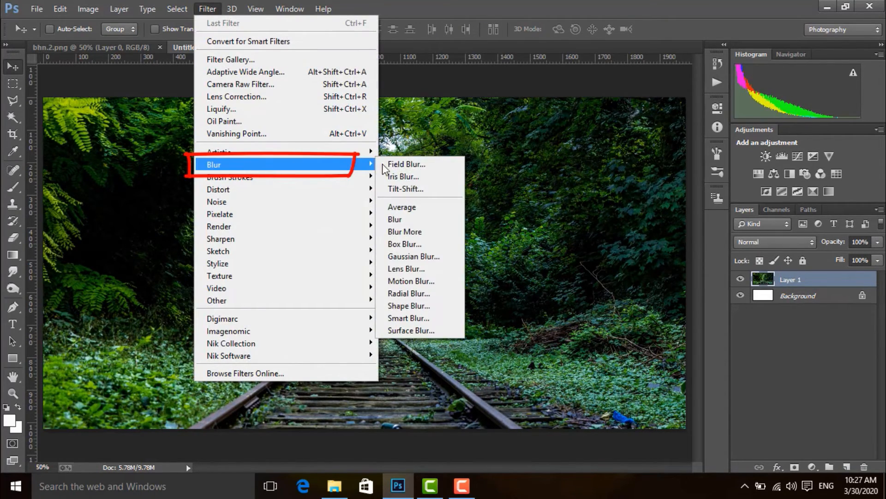
pyautogui.click(411, 257)
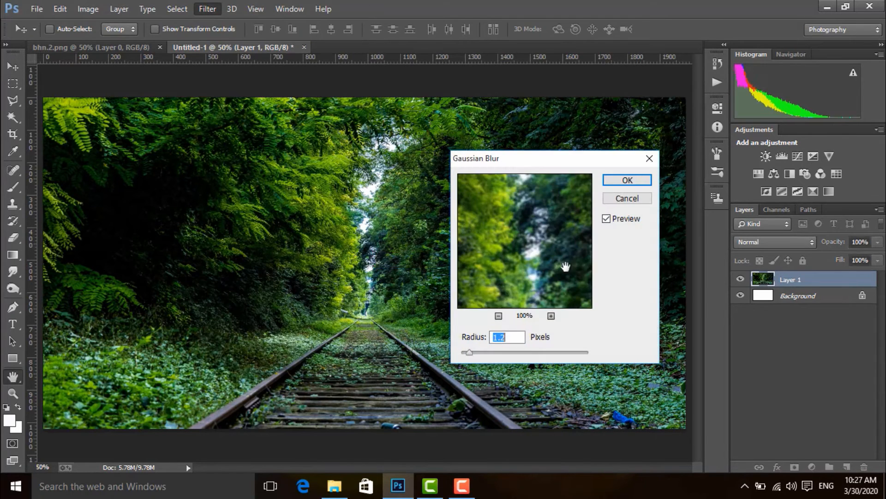
pyautogui.click(484, 352)
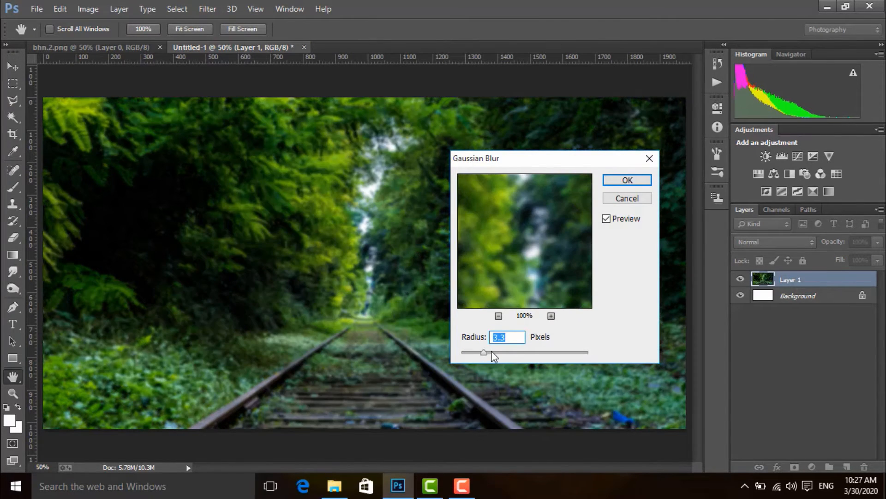
pyautogui.click(493, 352)
pyautogui.click(628, 180)
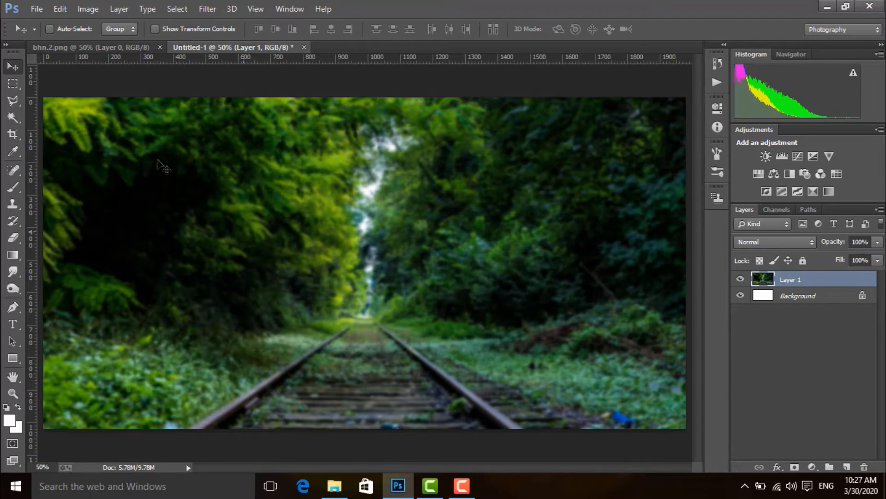
# Step: Open the image selective-focus-photography-of-rock-formation-2029269 from the Downloads folder and dock it as a tab
pyautogui.click(37, 9)
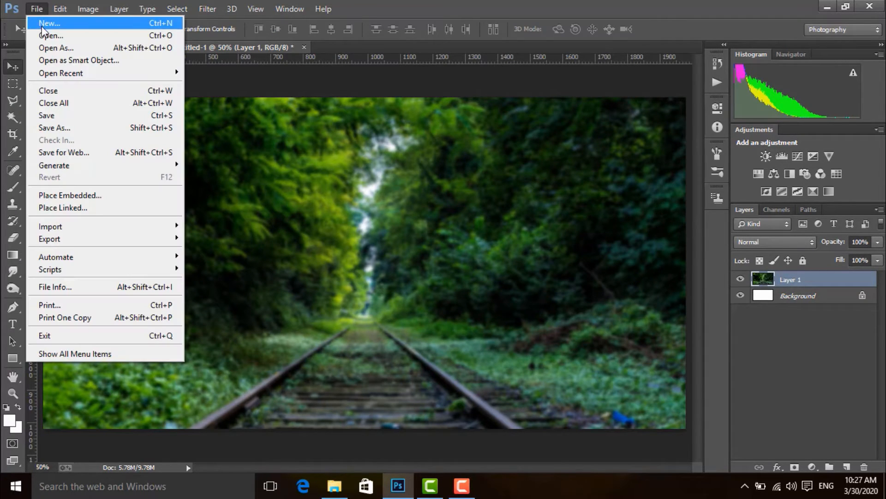
pyautogui.click(44, 35)
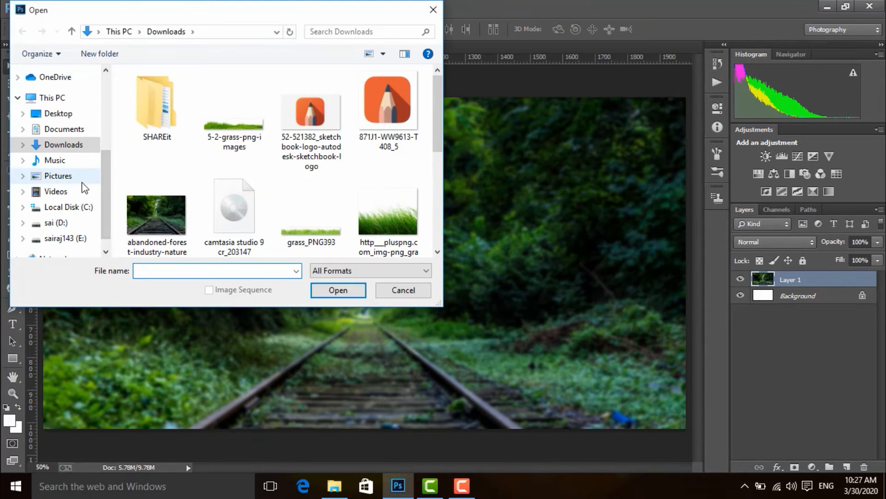
pyautogui.scroll(-3, 272, 171)
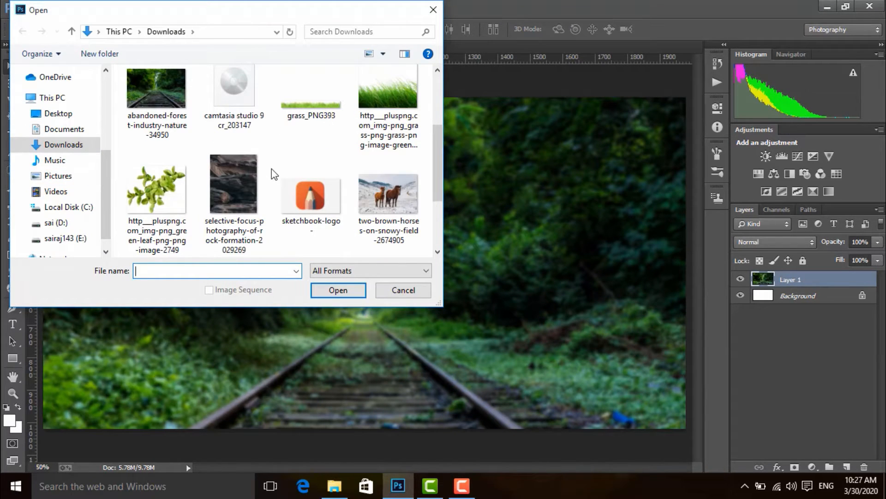
pyautogui.click(231, 184)
pyautogui.click(339, 290)
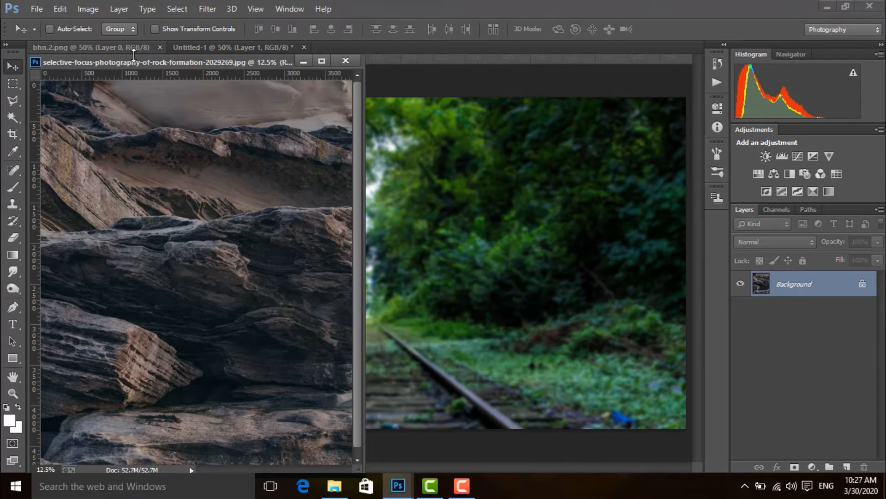
pyautogui.moveTo(139, 62); pyautogui.dragTo(281, 48)
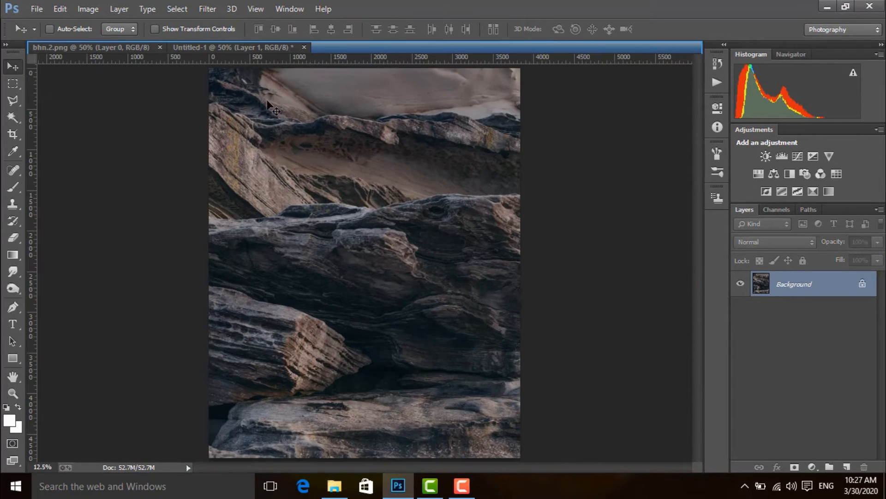
# Step: Start a Pen path at the photo's lower left edge and trace up the lowest rock's side and along its upper edge
pyautogui.click(13, 309)
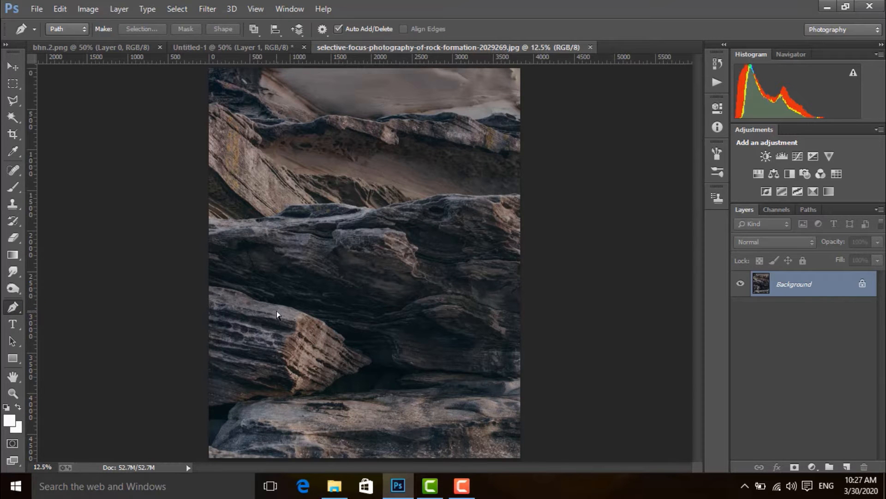
pyautogui.scroll(3, 277, 310)
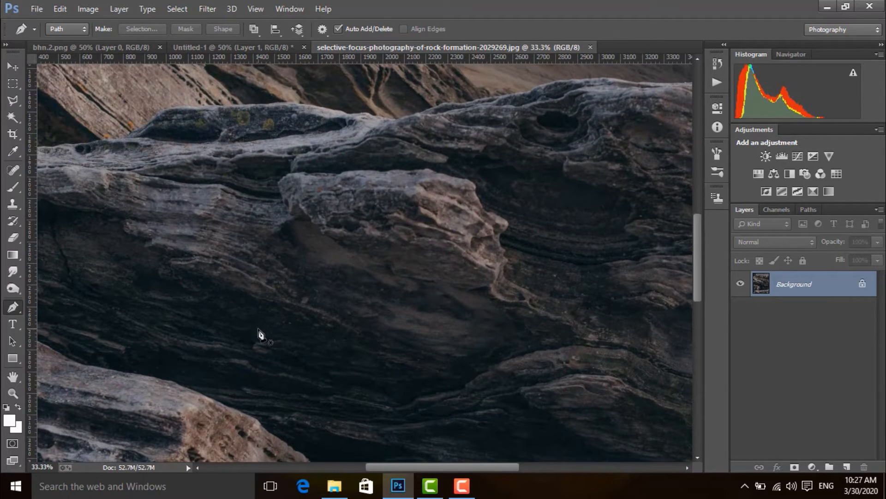
pyautogui.moveTo(261, 362); pyautogui.dragTo(384, 295)
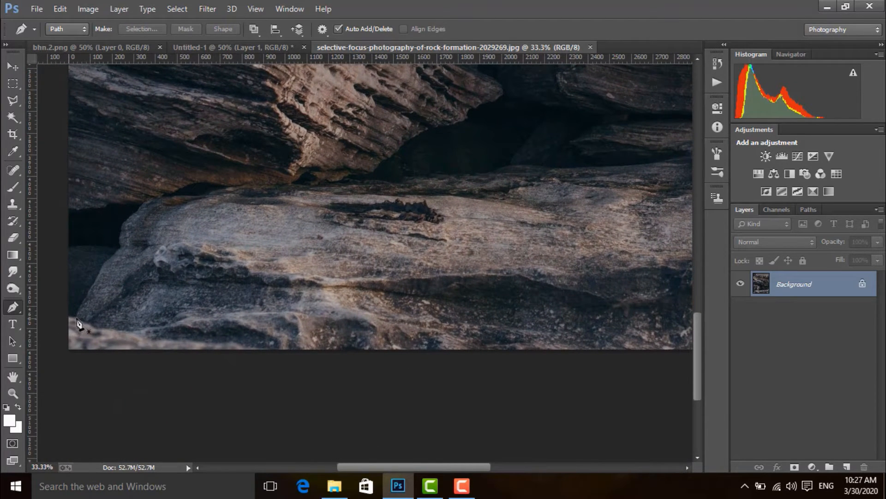
pyautogui.click(69, 318)
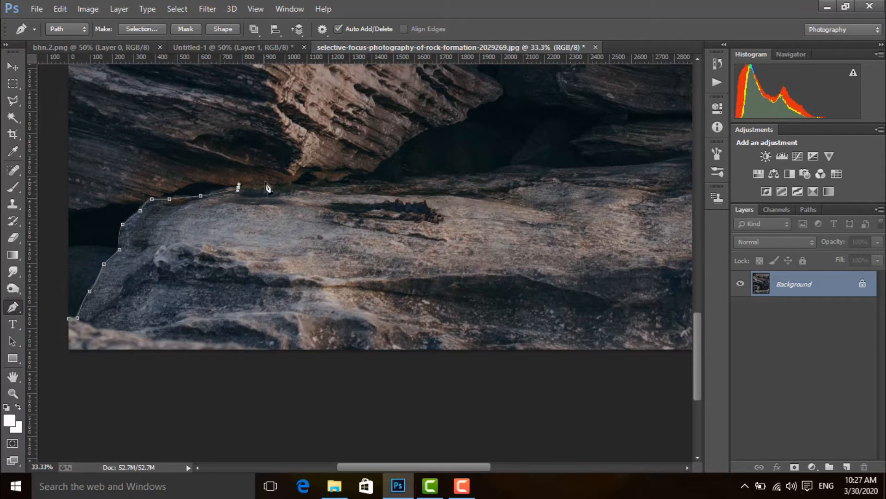
pyautogui.click(394, 179)
pyautogui.click(452, 175)
pyautogui.click(487, 175)
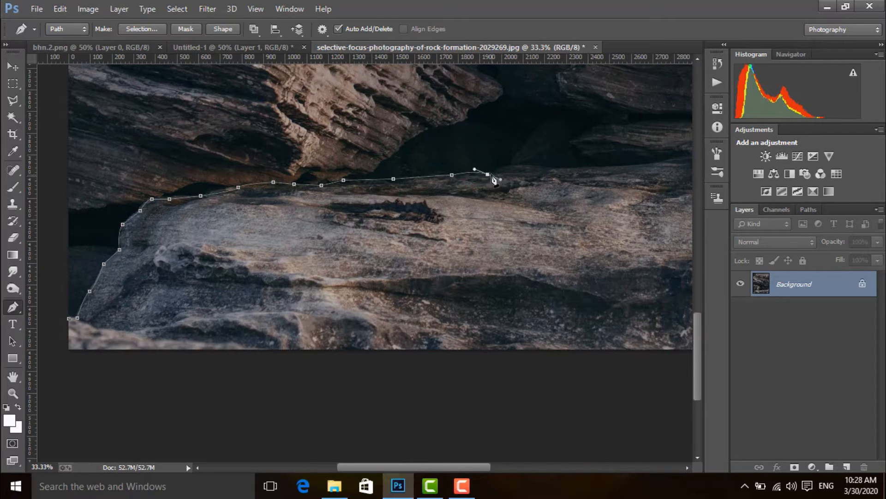
pyautogui.moveTo(528, 208); pyautogui.dragTo(305, 245)
pyautogui.moveTo(338, 206); pyautogui.dragTo(378, 217)
pyautogui.keyDown('alt'); pyautogui.click(340, 206); pyautogui.keyUp('alt')
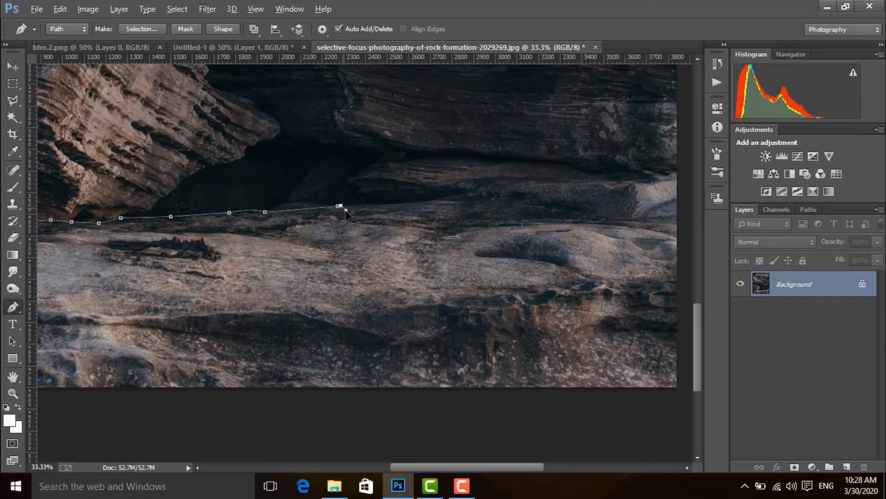
# Step: Continue the path along the rest of the lowest rock's upper edge to the photo's right edge and partway down it
pyautogui.rightClick(13, 307)
pyautogui.click(69, 345)
pyautogui.press('p')
pyautogui.click(425, 203)
pyautogui.click(462, 192)
pyautogui.click(467, 180)
pyautogui.click(504, 179)
pyautogui.moveTo(537, 215); pyautogui.dragTo(246, 266)
pyautogui.moveTo(326, 224); pyautogui.dragTo(345, 223)
pyautogui.click(385, 382)
# Step: Run the path around the photo's lower right corner, along the bottom edge, and close it at its start
pyautogui.moveTo(414, 336); pyautogui.dragTo(634, 98)
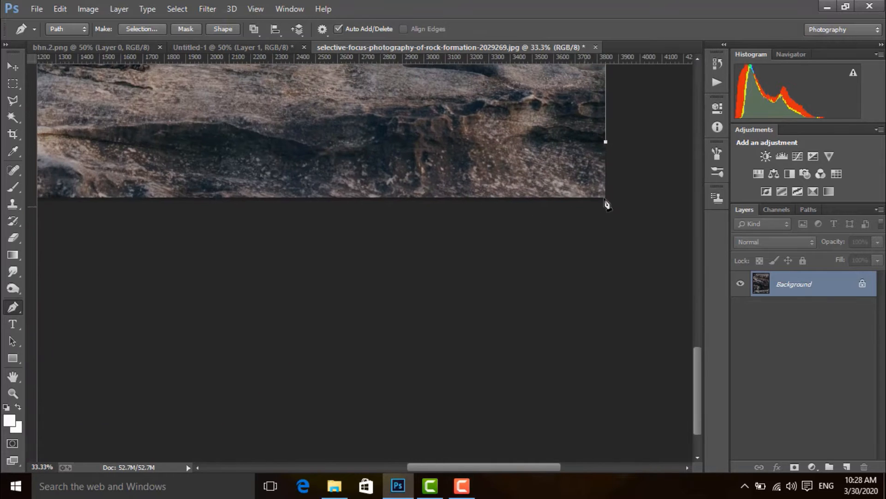
pyautogui.click(606, 199)
pyautogui.click(267, 200)
pyautogui.moveTo(287, 165); pyautogui.dragTo(410, 230)
pyautogui.click(166, 266)
pyautogui.moveTo(171, 224); pyautogui.dragTo(587, 258)
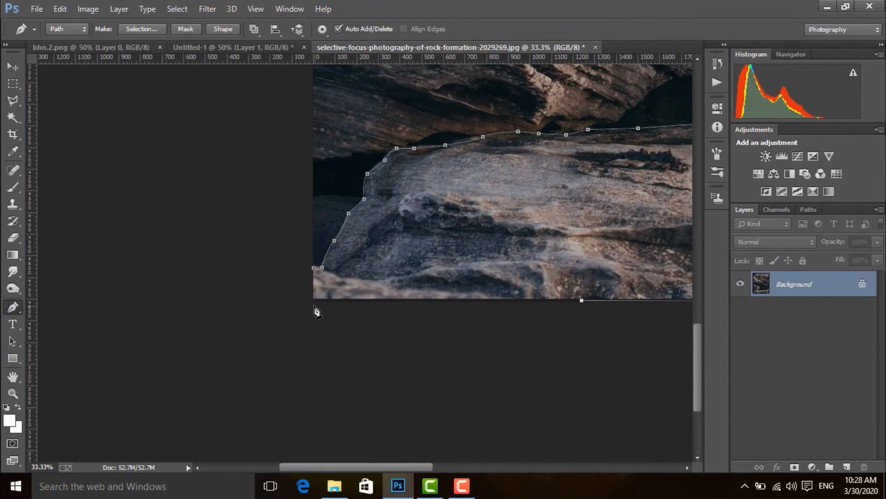
pyautogui.click(313, 299)
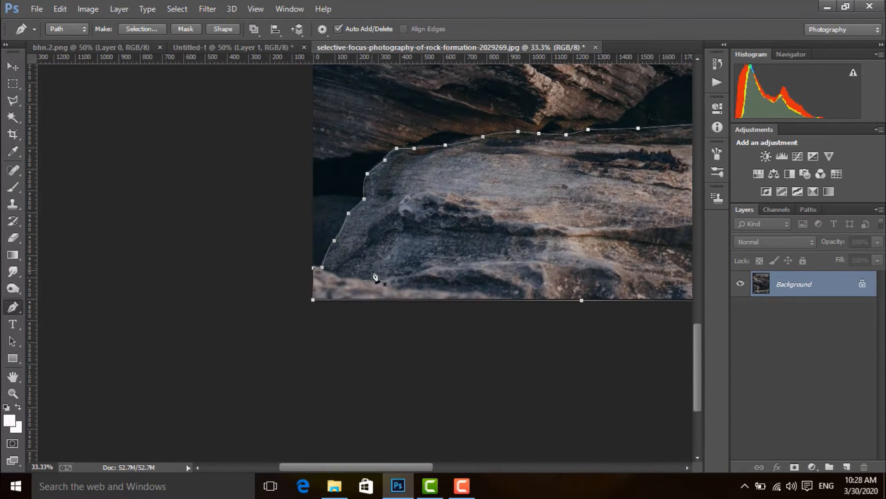
# Step: Convert the rock path to a new anti-aliased selection with a 0.5 pixel feather radius
pyautogui.hotkey('ctrl', '-')
pyautogui.hotkey('ctrl', '-')
pyautogui.hotkey('ctrl', '-')
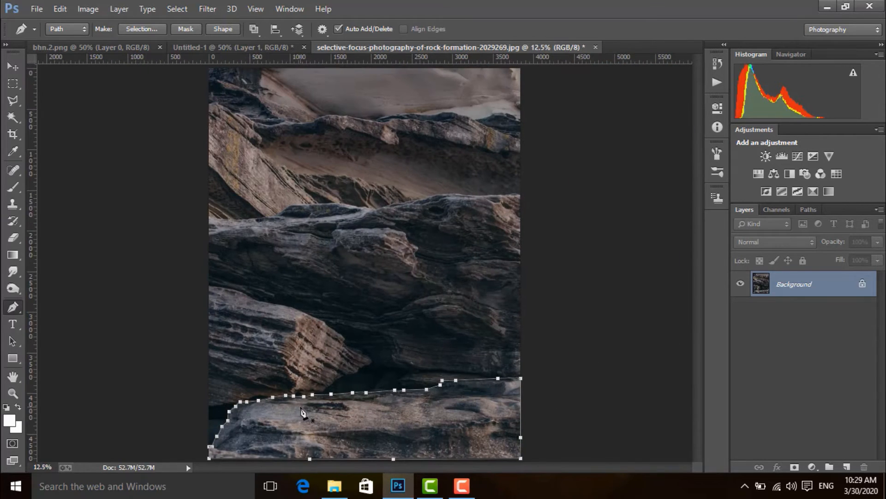
pyautogui.rightClick(302, 412)
pyautogui.click(390, 149)
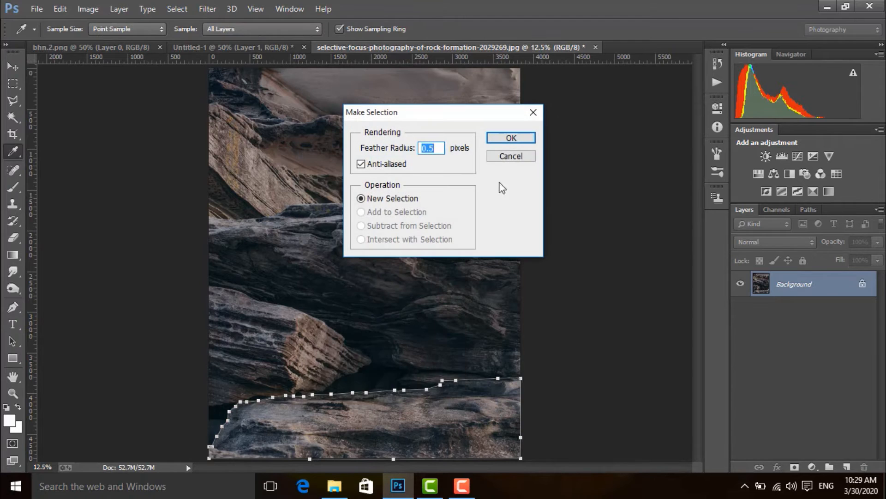
pyautogui.click(507, 138)
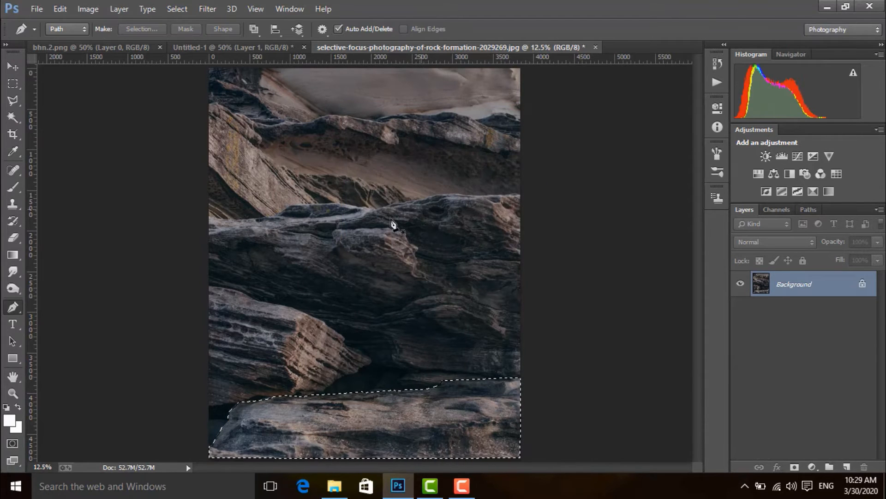
# Step: Copy the selected rock from its photo into the Untitled-1 composite and place it over the forest background
pyautogui.click(13, 67)
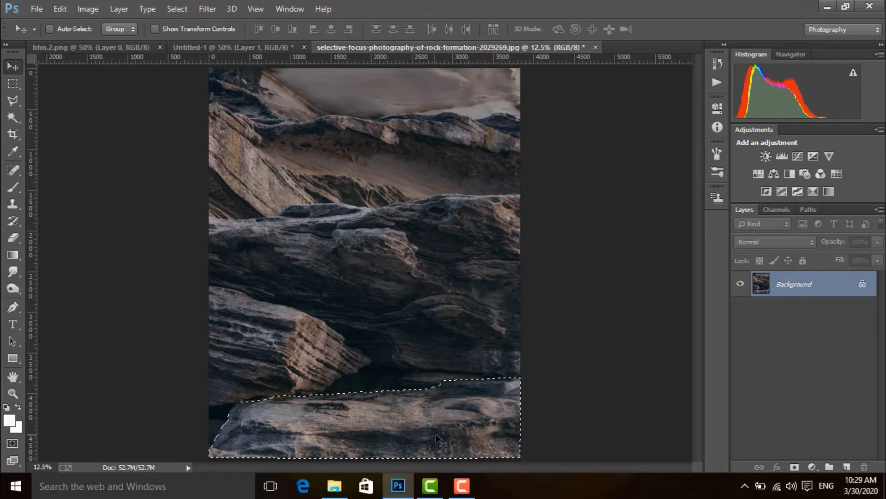
pyautogui.moveTo(436, 434); pyautogui.dragTo(297, 189)
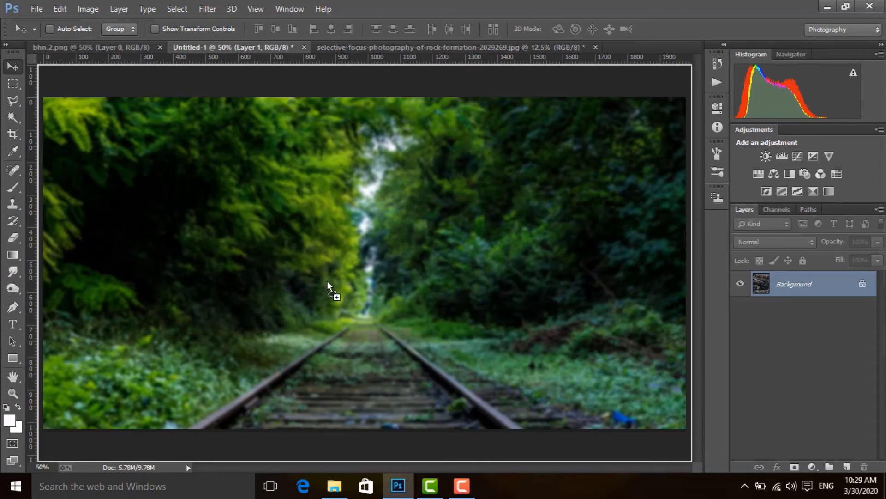
pyautogui.moveTo(328, 280); pyautogui.dragTo(329, 291)
pyautogui.moveTo(332, 225); pyautogui.dragTo(345, 259)
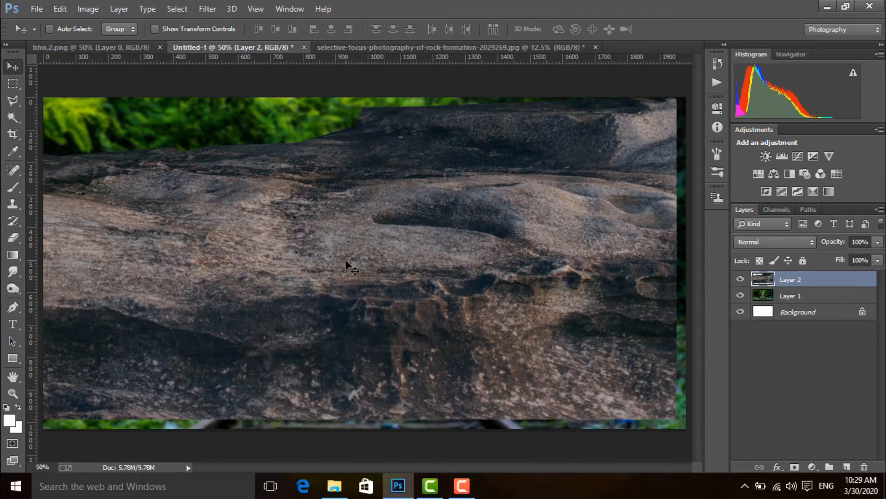
# Step: Scale the rock to about 57% width and 49% height, spanning the composite's lower edge
pyautogui.click(64, 9)
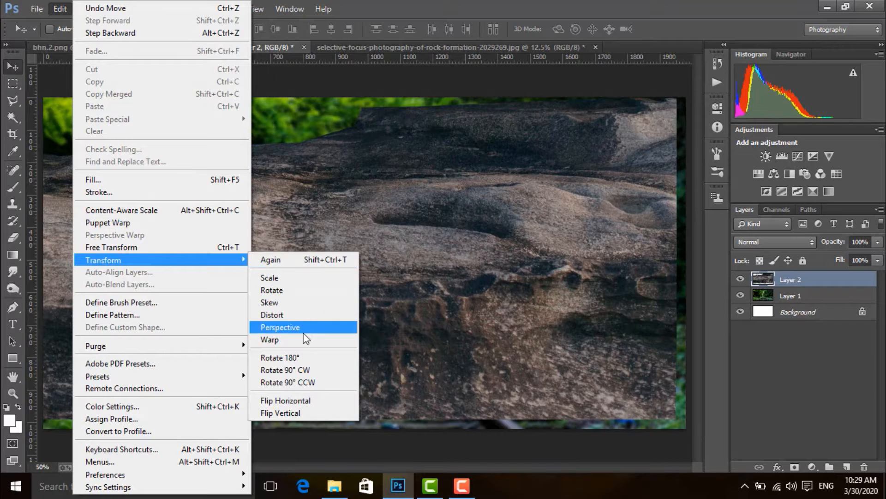
pyautogui.click(148, 247)
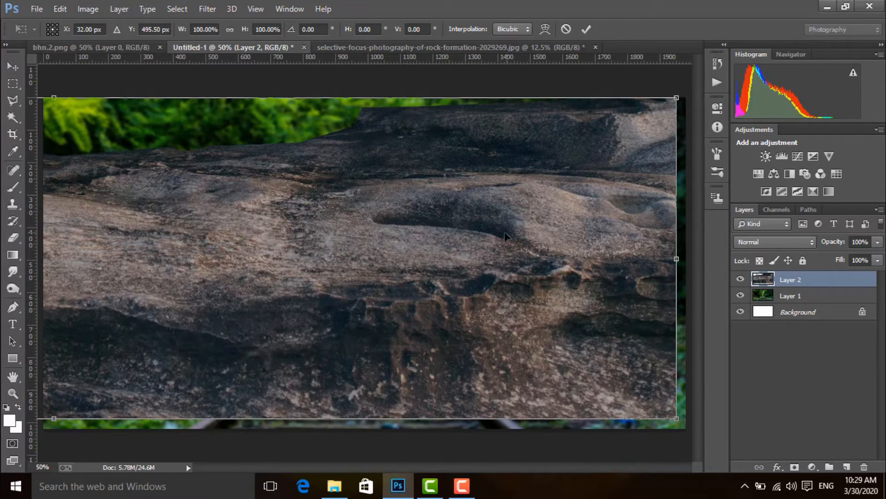
pyautogui.moveTo(676, 419); pyautogui.dragTo(577, 376)
pyautogui.moveTo(683, 267); pyautogui.dragTo(700, 261)
pyautogui.moveTo(510, 304); pyautogui.dragTo(512, 307)
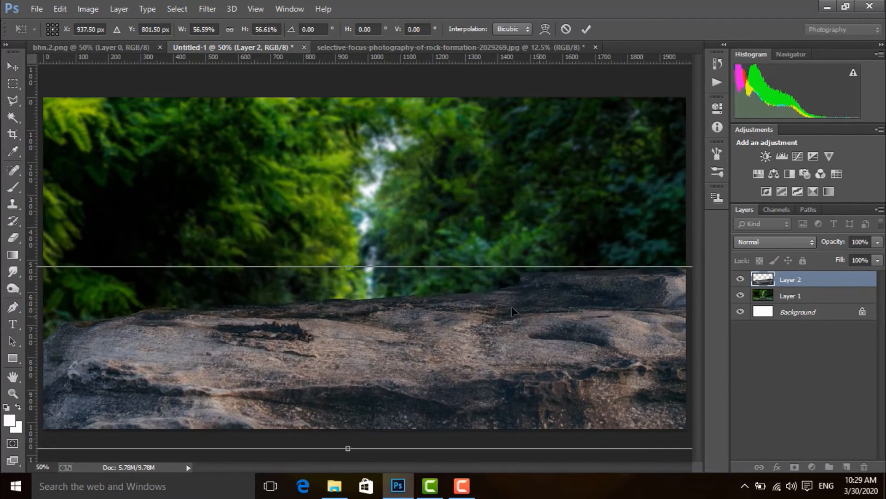
pyautogui.moveTo(349, 267); pyautogui.dragTo(349, 291)
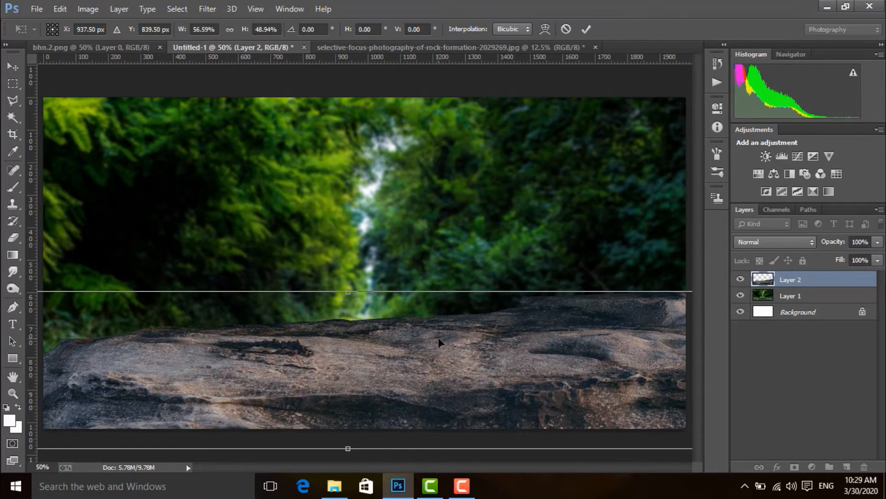
pyautogui.press('Return')
# Step: Flip the rock horizontally and shift it down and right so the railway track shows above it
pyautogui.click(54, 7)
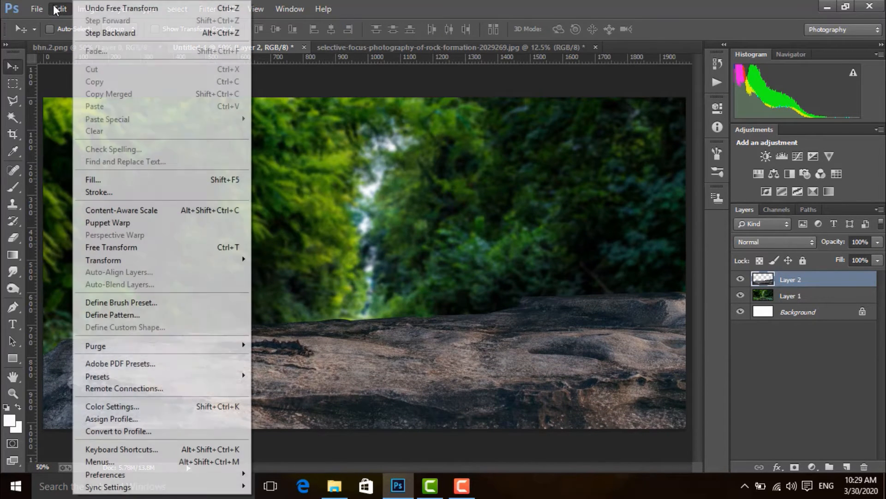
pyautogui.moveTo(149, 259)
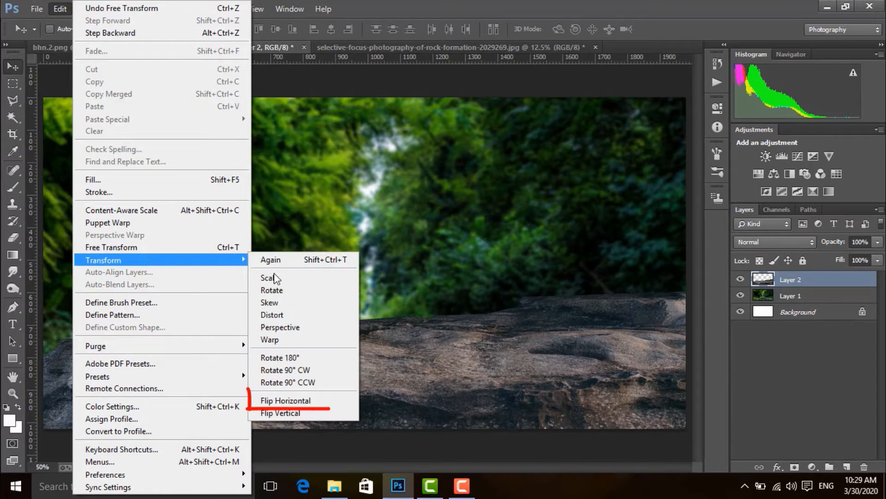
pyautogui.click(276, 401)
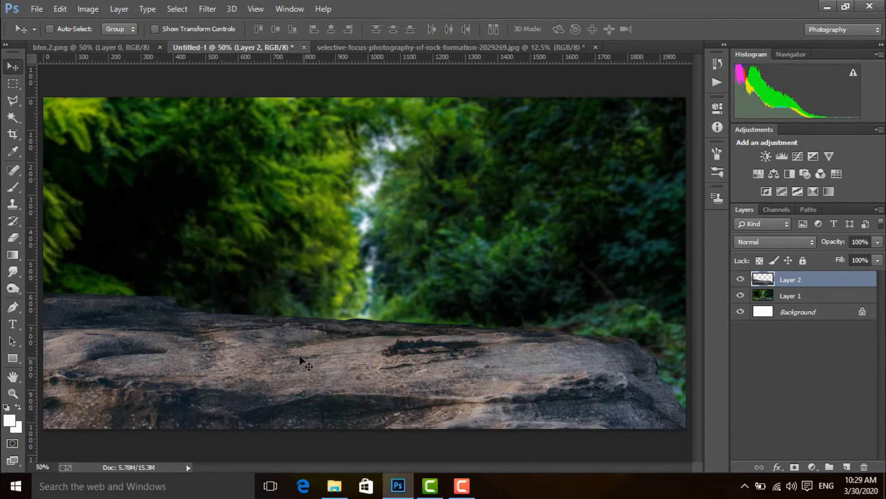
pyautogui.moveTo(288, 386); pyautogui.dragTo(328, 410)
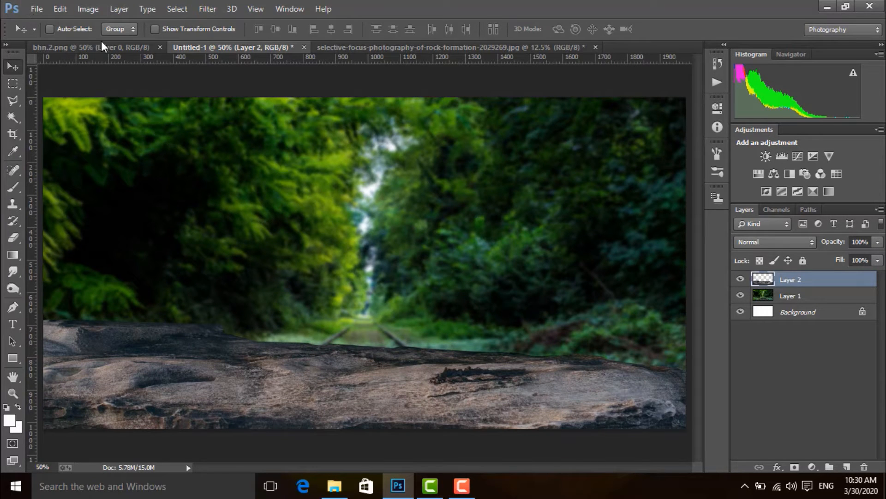
# Step: Copy the cut-out seated figure from bhn.2.png into the Untitled-1 composite above the rock layer
pyautogui.click(85, 47)
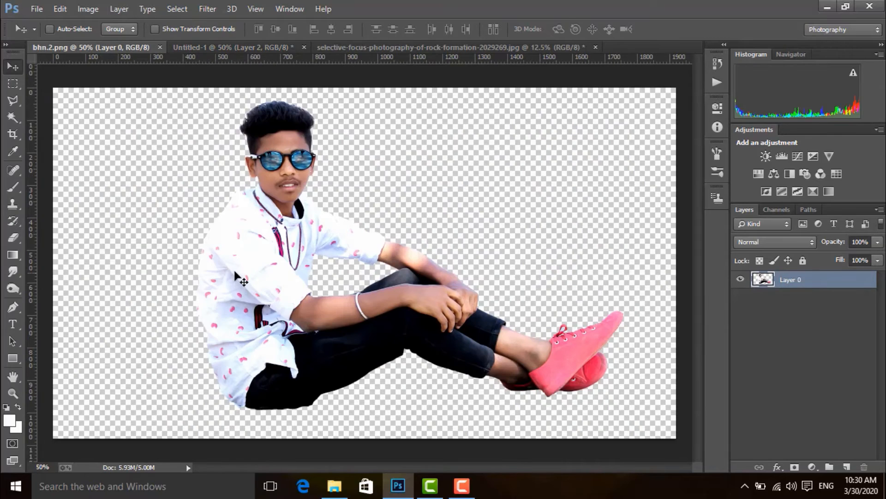
pyautogui.moveTo(256, 285); pyautogui.dragTo(242, 157)
pyautogui.moveTo(259, 252); pyautogui.dragTo(270, 281)
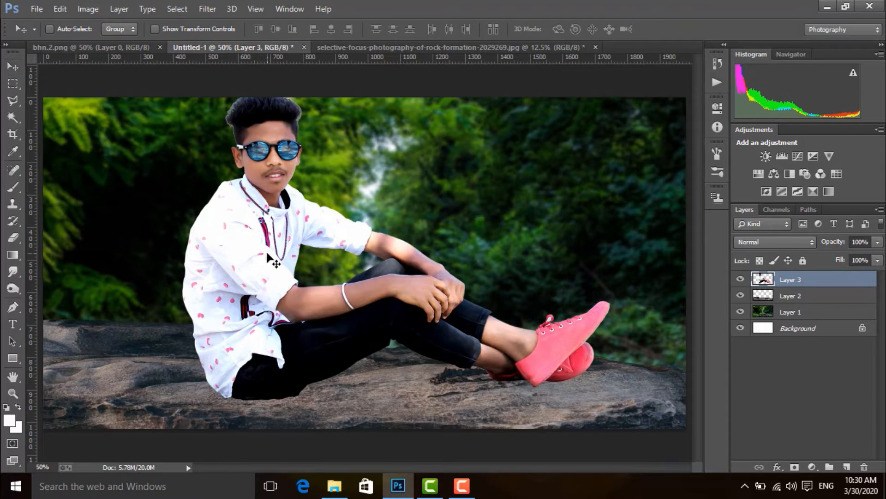
# Step: Scale the seated figure to about 66% and position him sitting on the rock, left of the composite's centre
pyautogui.hotkey('ctrl', 't')
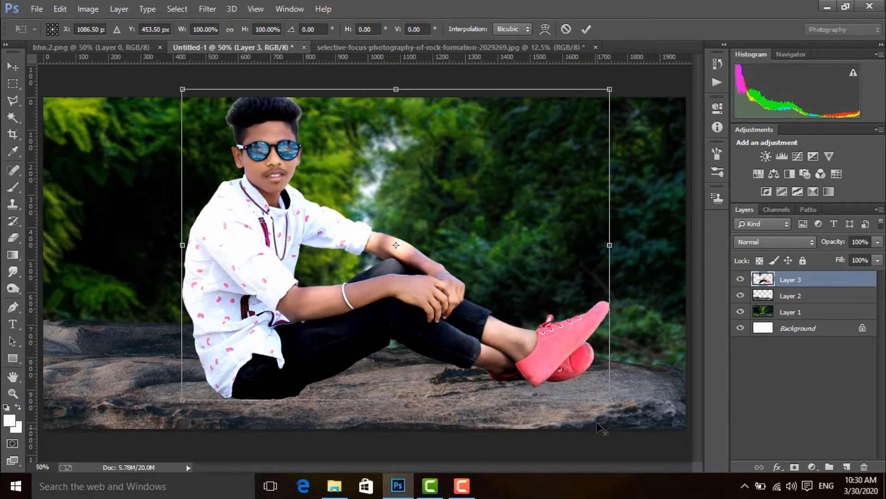
pyautogui.moveTo(610, 400); pyautogui.dragTo(523, 367)
pyautogui.moveTo(459, 322); pyautogui.dragTo(451, 336)
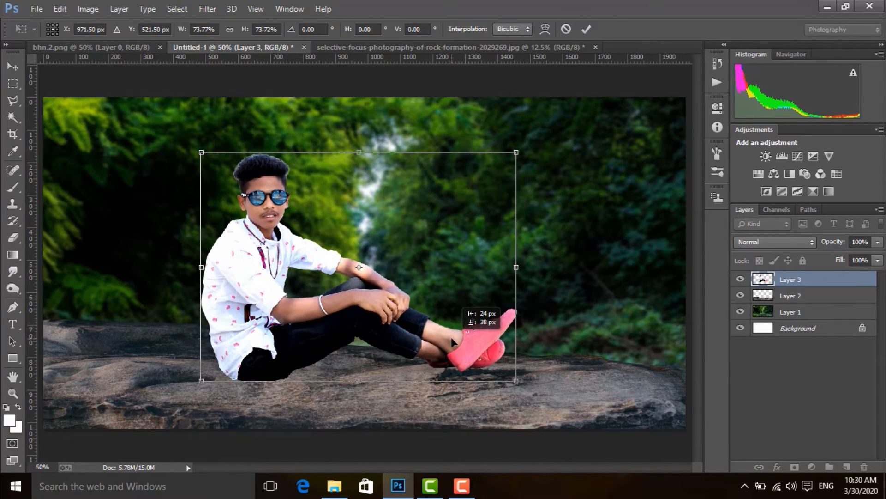
pyautogui.press('Left')
pyautogui.press('Left')
pyautogui.press('Left')
pyautogui.press('Left')
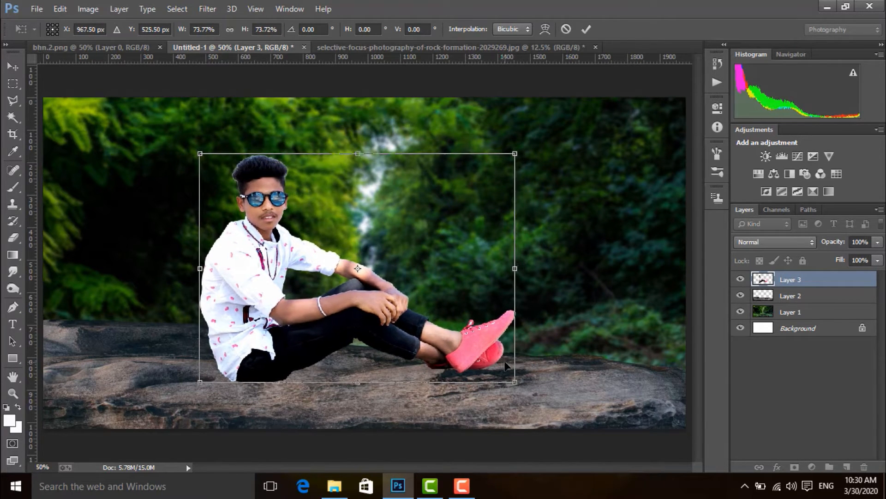
pyautogui.moveTo(517, 385); pyautogui.dragTo(506, 366)
pyautogui.press('Down')
pyautogui.press('Down')
pyautogui.press('Down')
pyautogui.press('Down')
pyautogui.press('Down')
pyautogui.press('Down')
pyautogui.press('Down')
pyautogui.press('Down')
pyautogui.press('Down')
pyautogui.press('Down')
pyautogui.press('Down')
pyautogui.press('Down')
pyautogui.press('Down')
pyautogui.press('Down')
pyautogui.press('Down')
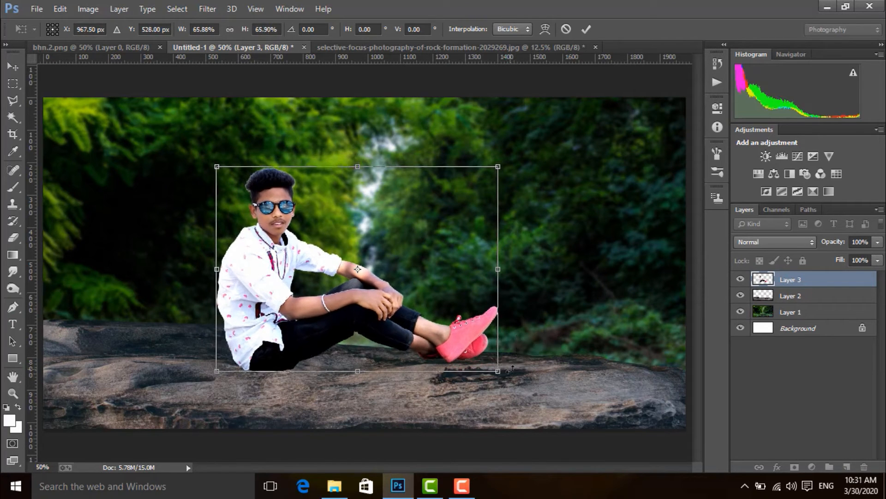
pyautogui.press('Left')
pyautogui.press('Left')
pyautogui.press('Left')
pyautogui.press('Left')
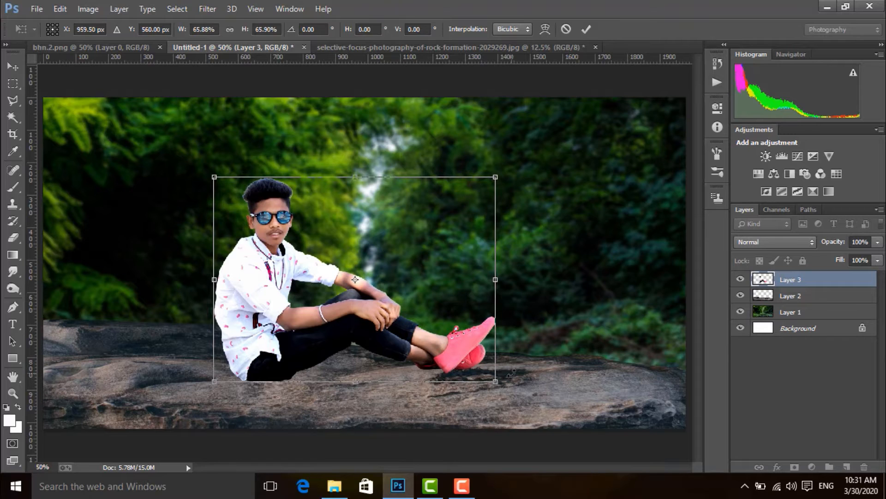
pyautogui.press('Return')
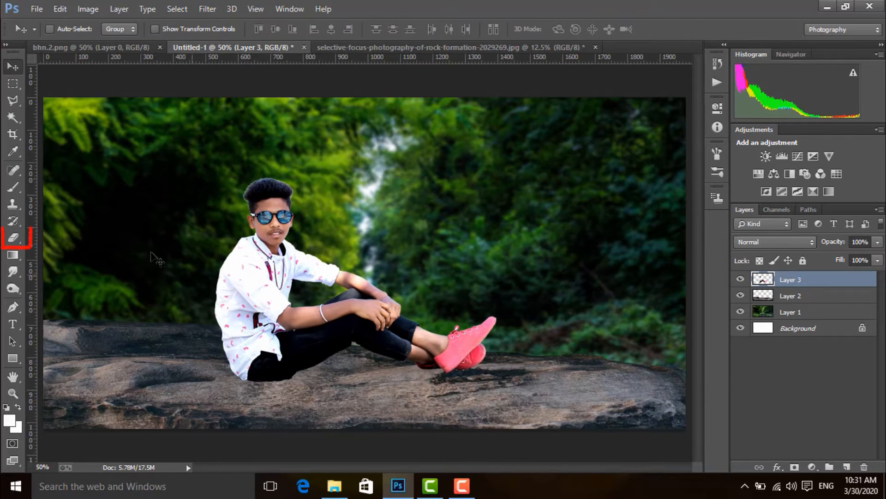
# Step: Erase the light fringe along the right side and upper right edge of the figure's hair with a size 5 Eraser
pyautogui.click(13, 238)
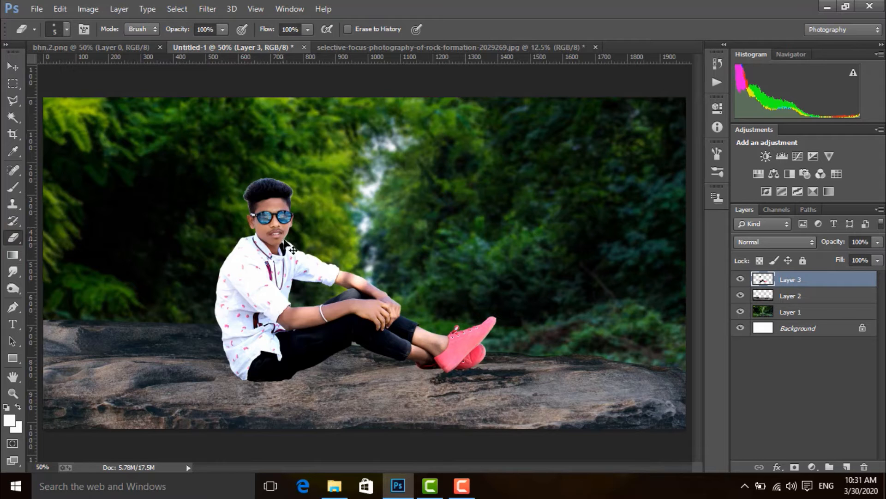
pyautogui.hotkey('ctrl', '+')
pyautogui.hotkey('ctrl', '+')
pyautogui.hotkey('ctrl', '+')
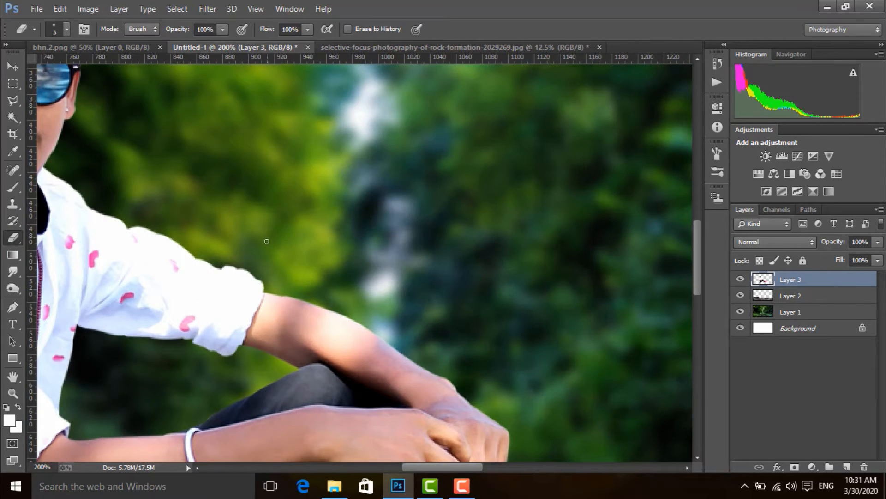
pyautogui.moveTo(255, 175); pyautogui.dragTo(467, 379)
pyautogui.moveTo(221, 134)
pyautogui.mouseDown()
pyautogui.moveTo(387, 283)
pyautogui.moveTo(376, 248)
pyautogui.mouseUp()
pyautogui.hotkey('ctrl', 'r')
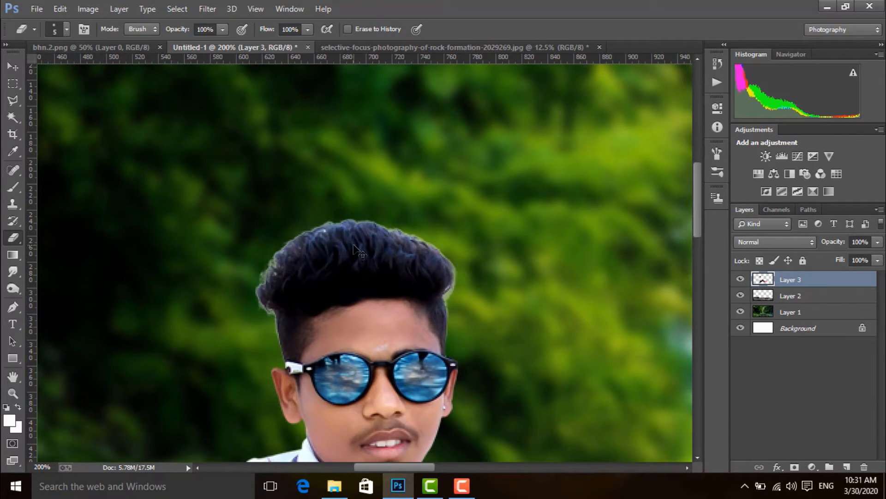
pyautogui.hotkey('ctrl', '+')
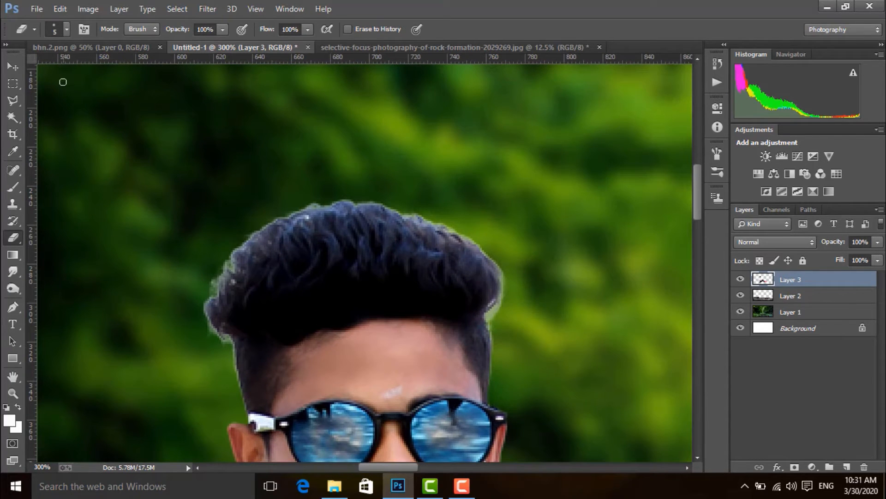
pyautogui.moveTo(506, 278); pyautogui.dragTo(492, 316)
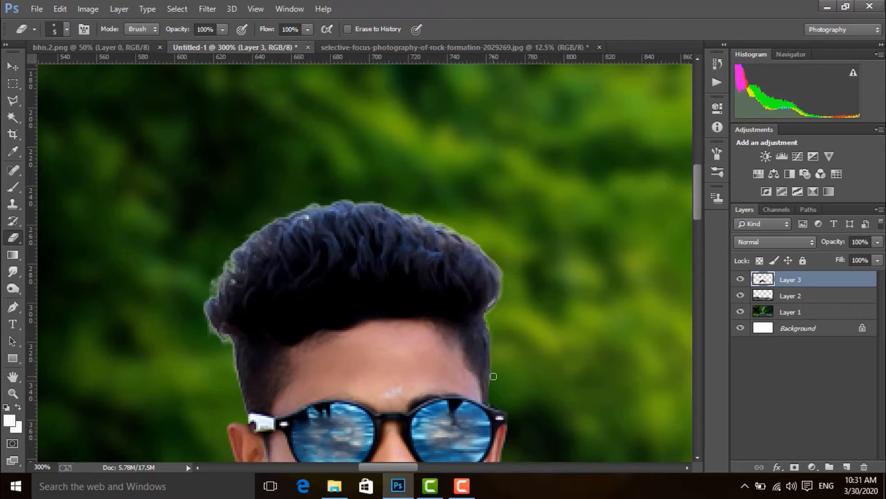
pyautogui.moveTo(456, 232); pyautogui.dragTo(419, 215)
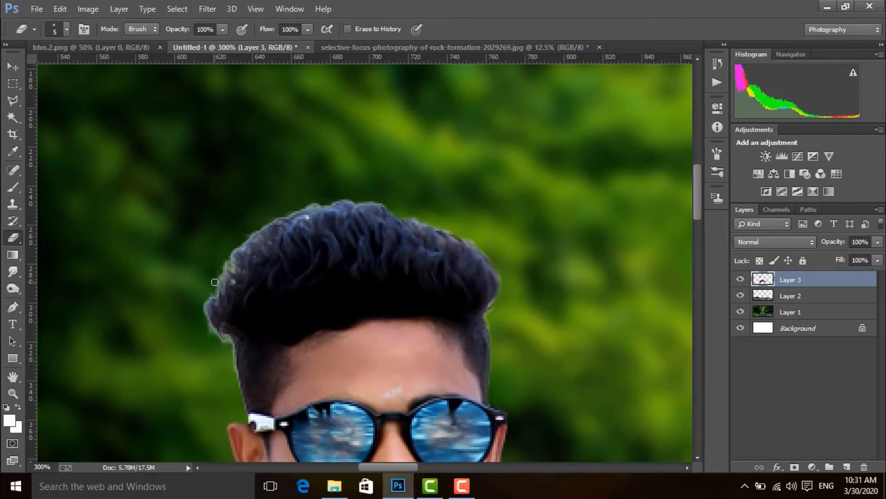
# Step: Erase the remaining light fringe along the left side and top of the figure's hair
pyautogui.moveTo(206, 303); pyautogui.dragTo(217, 335)
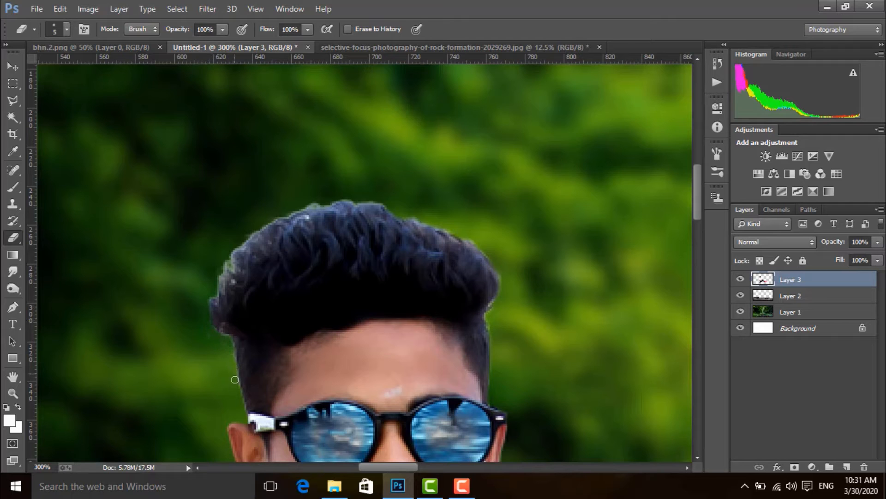
pyautogui.moveTo(214, 293)
pyautogui.mouseDown()
pyautogui.moveTo(233, 245)
pyautogui.moveTo(270, 222)
pyautogui.moveTo(332, 199)
pyautogui.moveTo(324, 203)
pyautogui.moveTo(384, 202)
pyautogui.mouseUp()
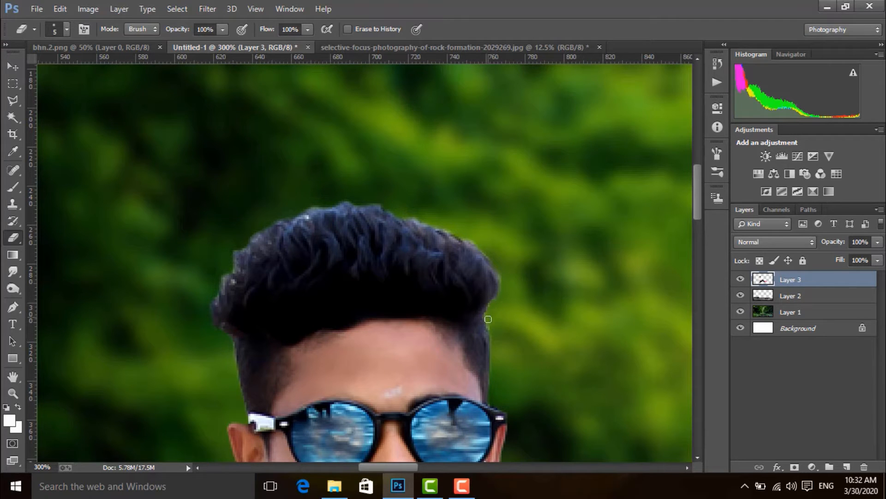
pyautogui.hotkey('ctrl', '0')
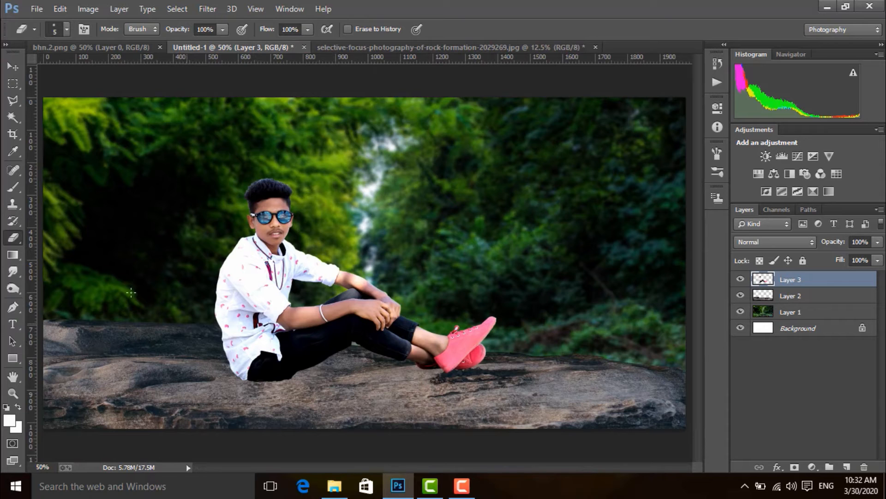
# Step: Open the pluspng.com green grass PNG image from the Downloads folder
pyautogui.click(14, 66)
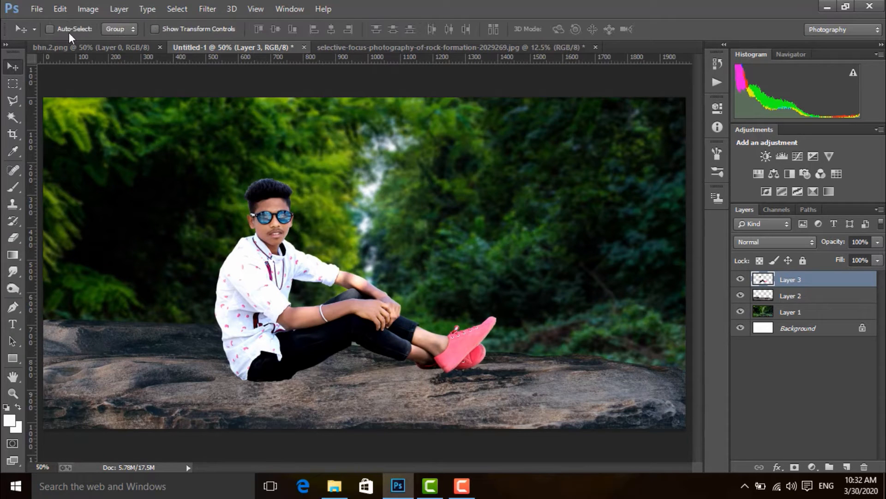
pyautogui.click(35, 7)
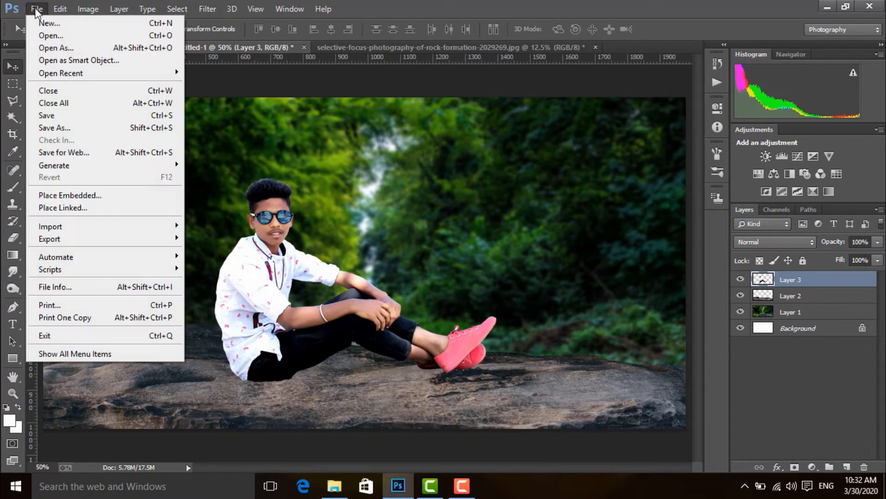
pyautogui.click(56, 36)
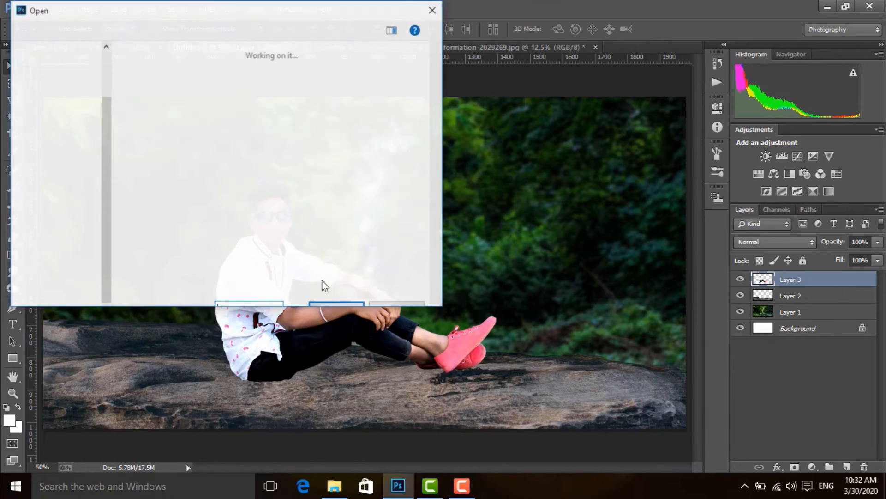
pyautogui.click(371, 219)
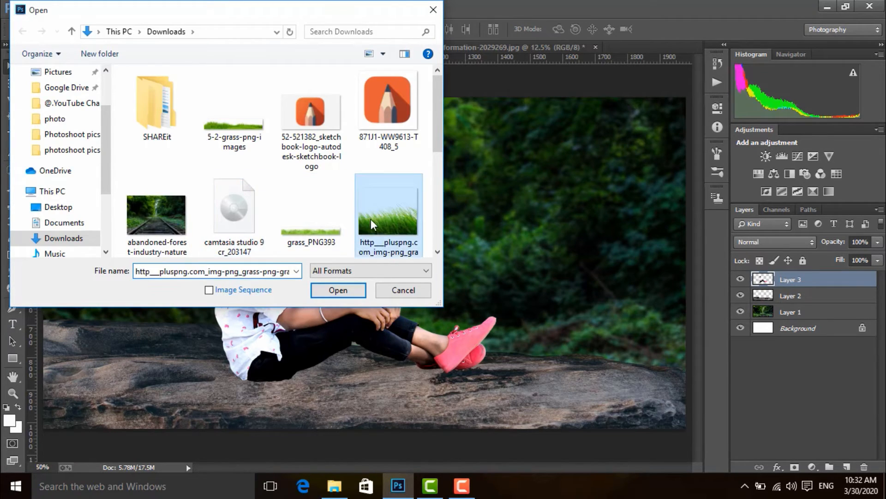
pyautogui.click(338, 289)
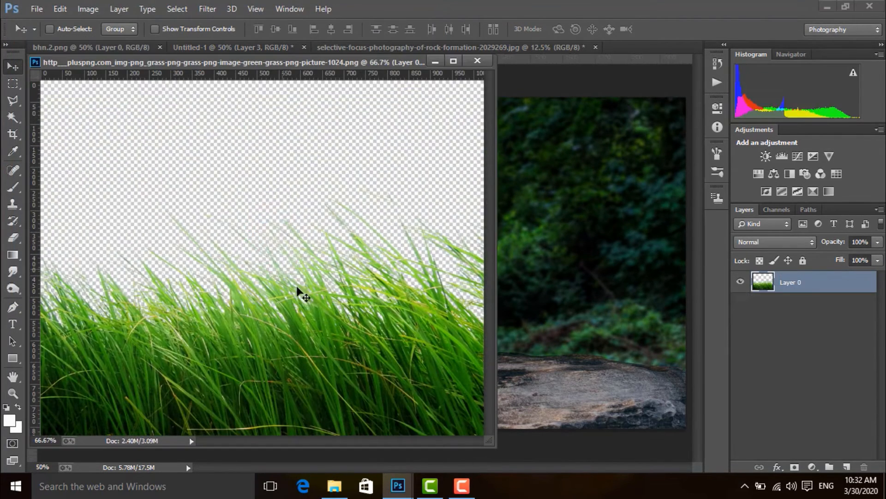
# Step: Copy the grass into the composite, close its source file, and move the grass over the seated figure
pyautogui.moveTo(245, 376); pyautogui.dragTo(569, 326)
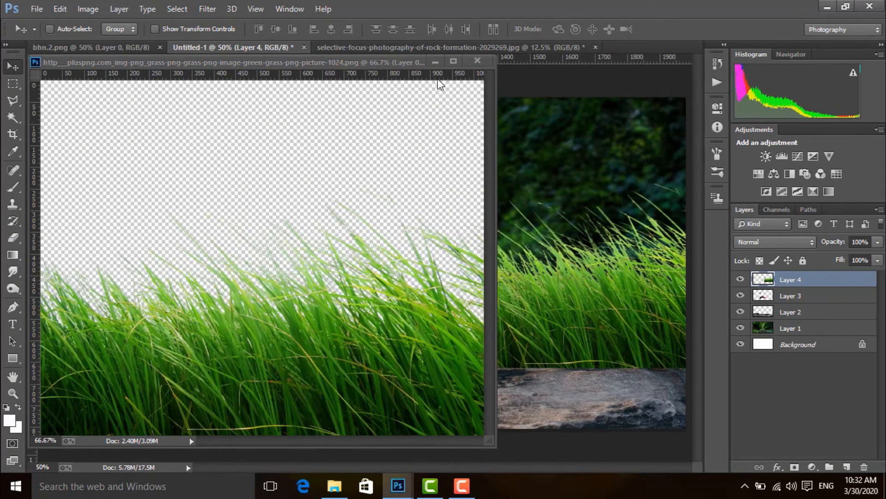
pyautogui.click(478, 60)
pyautogui.moveTo(473, 314); pyautogui.dragTo(271, 317)
# Step: Stretch the grass layer to about 215% width and 87% height and position it across the bottom of the composite
pyautogui.hotkey('ctrl', 't')
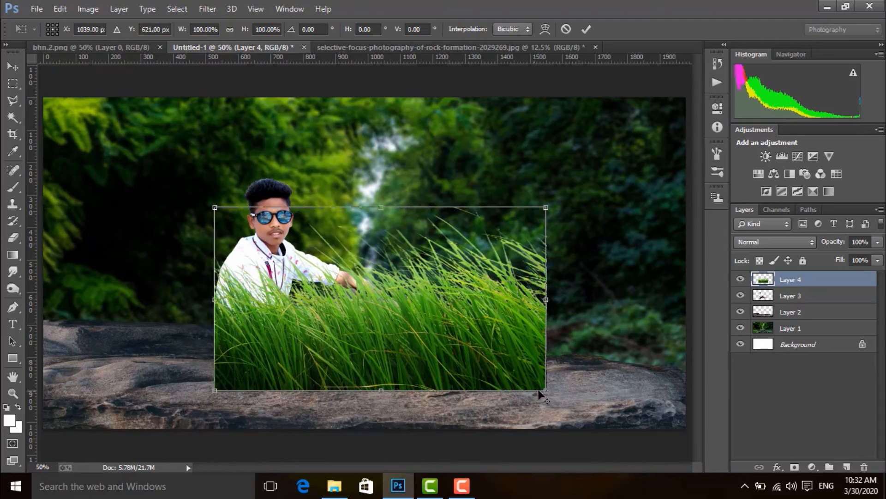
pyautogui.moveTo(540, 393); pyautogui.dragTo(682, 467)
pyautogui.moveTo(421, 314); pyautogui.dragTo(454, 344)
pyautogui.moveTo(356, 113); pyautogui.dragTo(358, 319)
pyautogui.moveTo(379, 380); pyautogui.dragTo(367, 326)
pyautogui.moveTo(342, 263); pyautogui.dragTo(335, 279)
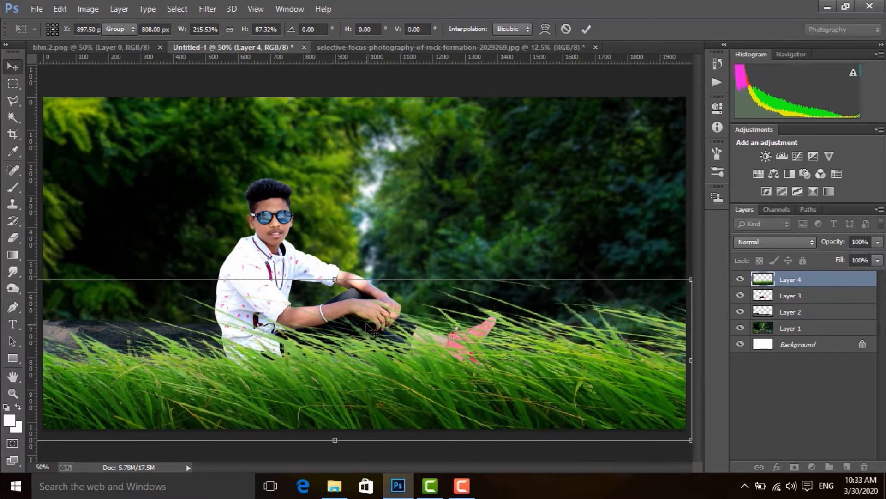
pyautogui.press('Return')
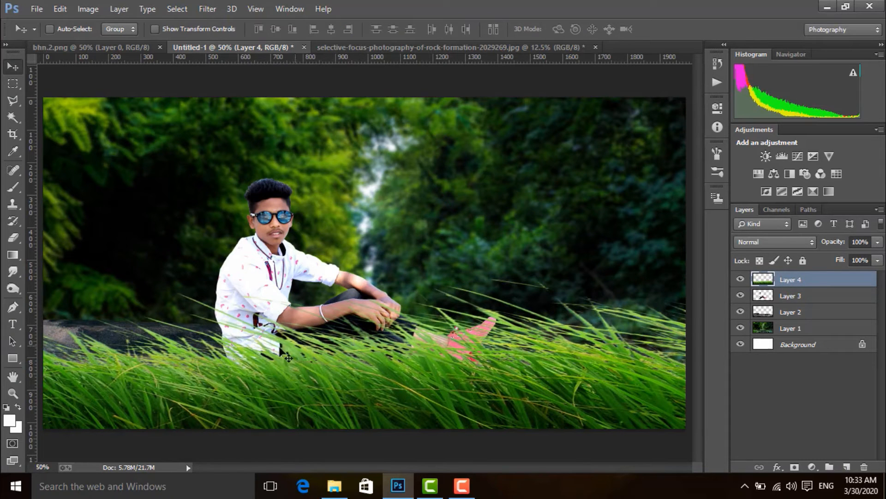
# Step: Flip the grass layer horizontally and lower it so the figure's legs and shoes are uncovered
pyautogui.click(60, 9)
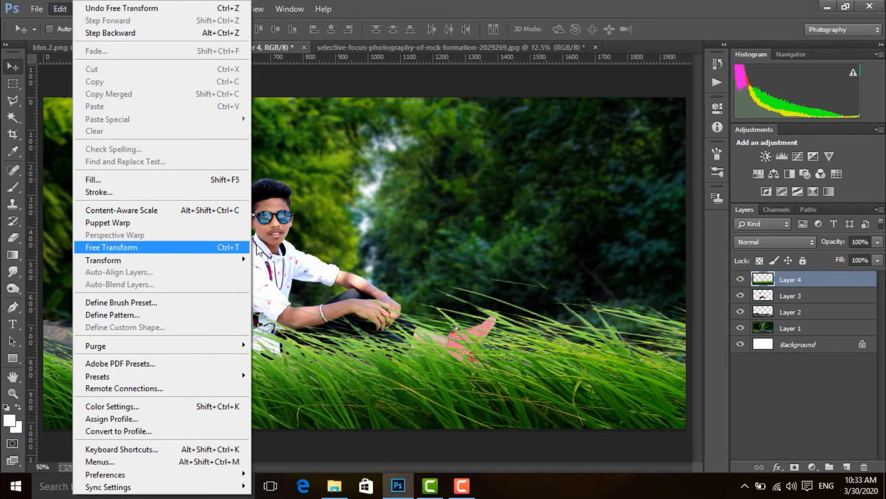
pyautogui.moveTo(227, 259)
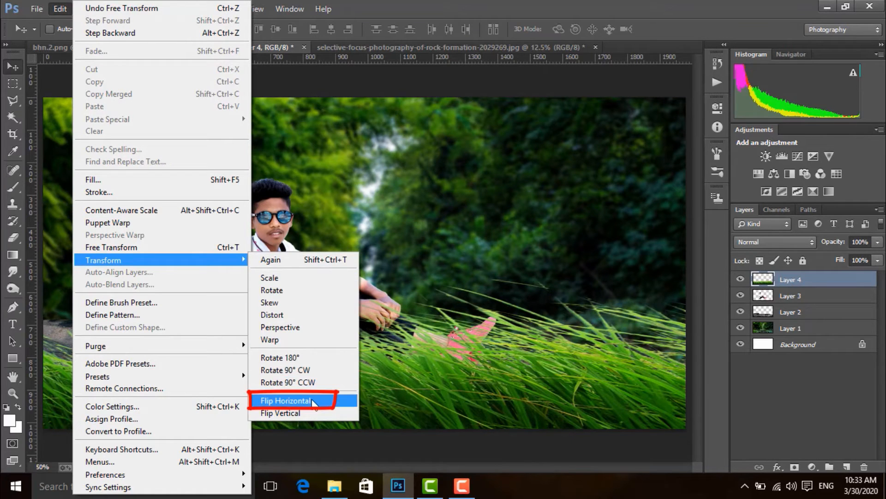
pyautogui.click(287, 400)
pyautogui.moveTo(296, 372)
pyautogui.mouseDown()
pyautogui.moveTo(298, 398)
pyautogui.moveTo(297, 390)
pyautogui.moveTo(322, 380)
pyautogui.moveTo(308, 402)
pyautogui.moveTo(314, 390)
pyautogui.moveTo(336, 391)
pyautogui.mouseUp()
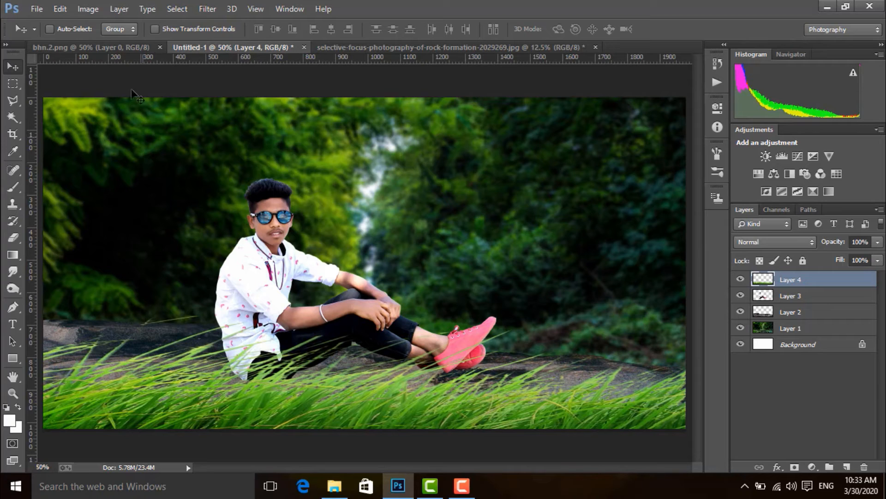
# Step: Apply a Gaussian Blur with a radius of 6.3 pixels to the grass layer
pyautogui.click(222, 8)
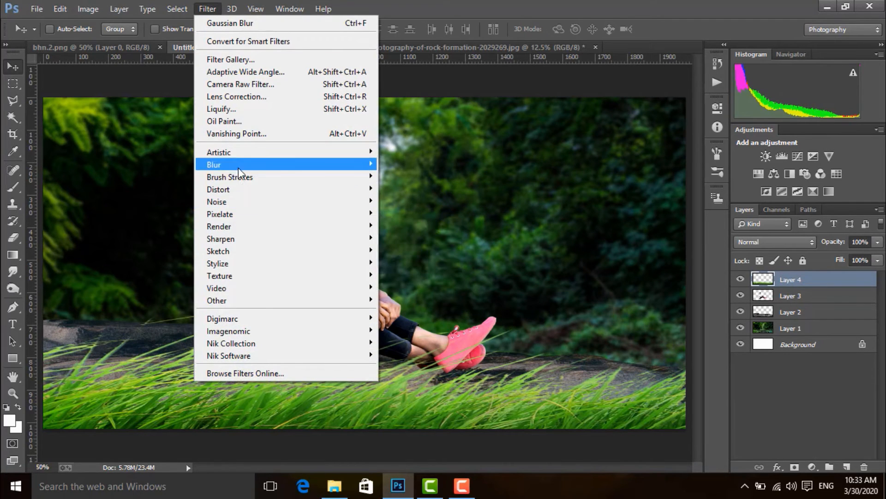
pyautogui.moveTo(372, 164)
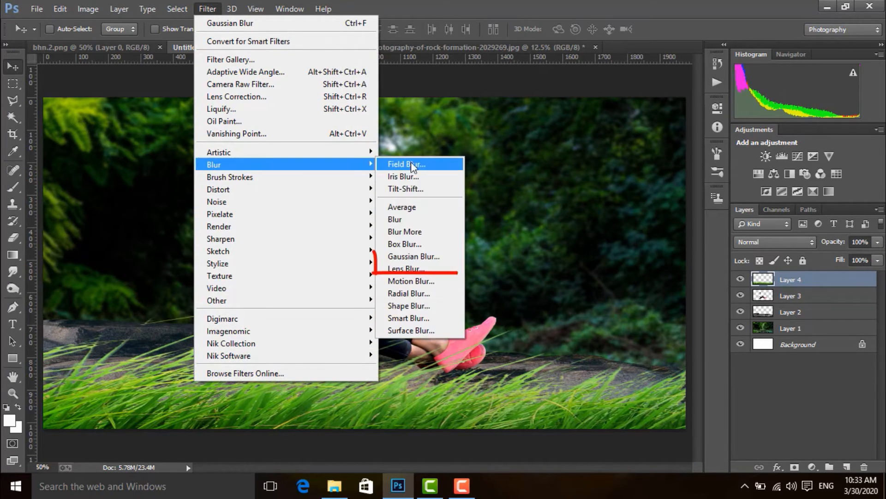
pyautogui.click(429, 256)
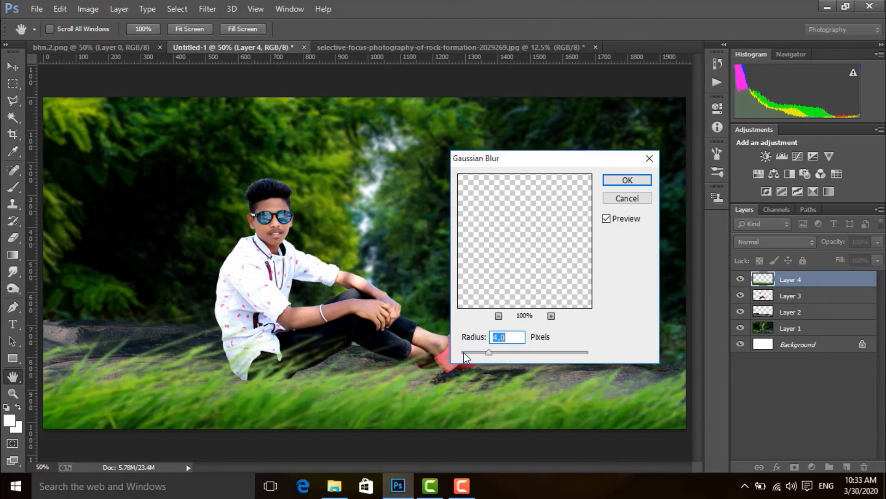
pyautogui.click(500, 353)
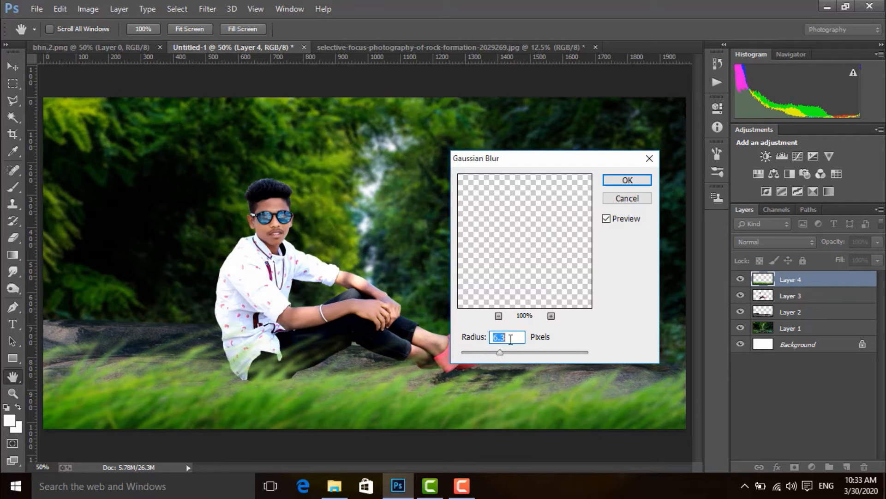
pyautogui.click(641, 181)
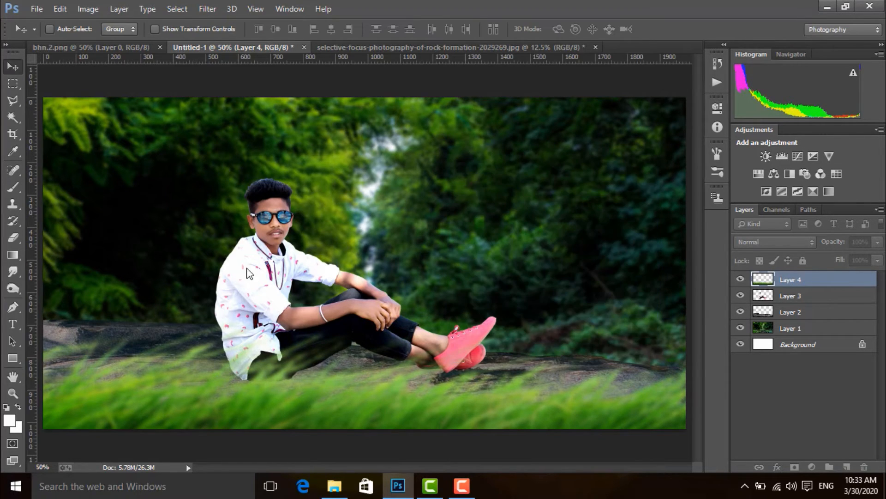
# Step: Open the 5-2-grass-png-images file from the Downloads folder
pyautogui.click(32, 7)
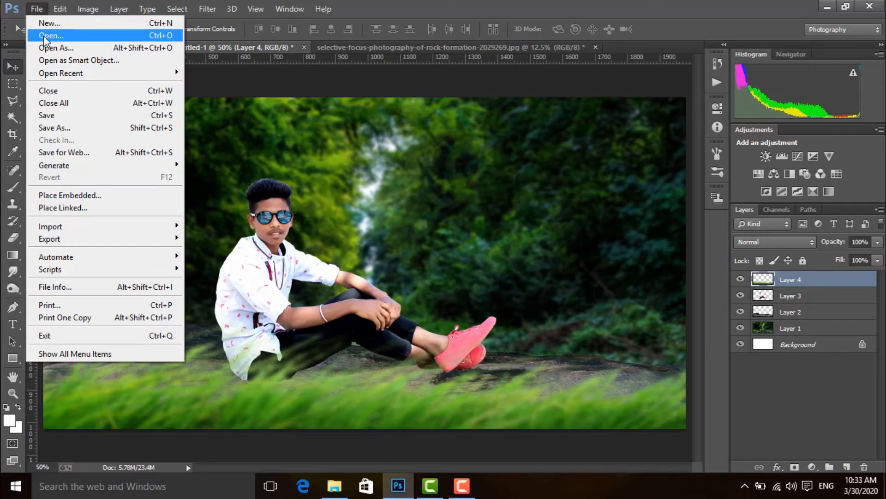
pyautogui.click(44, 35)
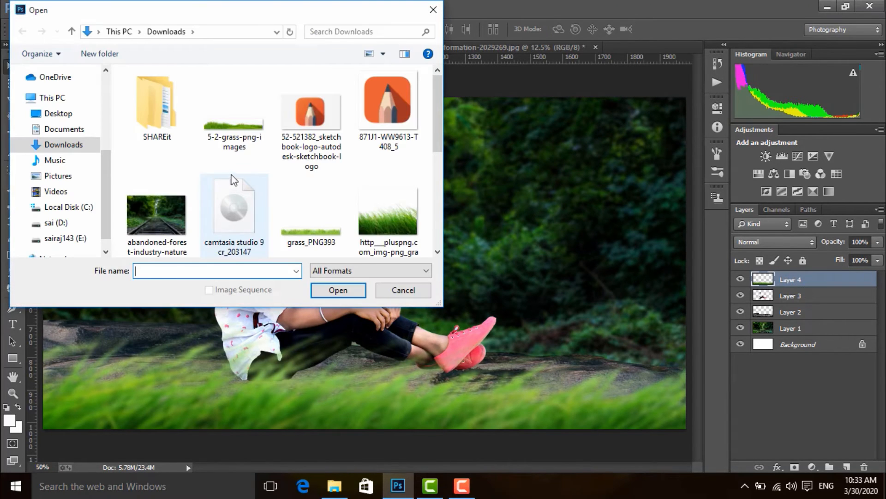
pyautogui.click(234, 123)
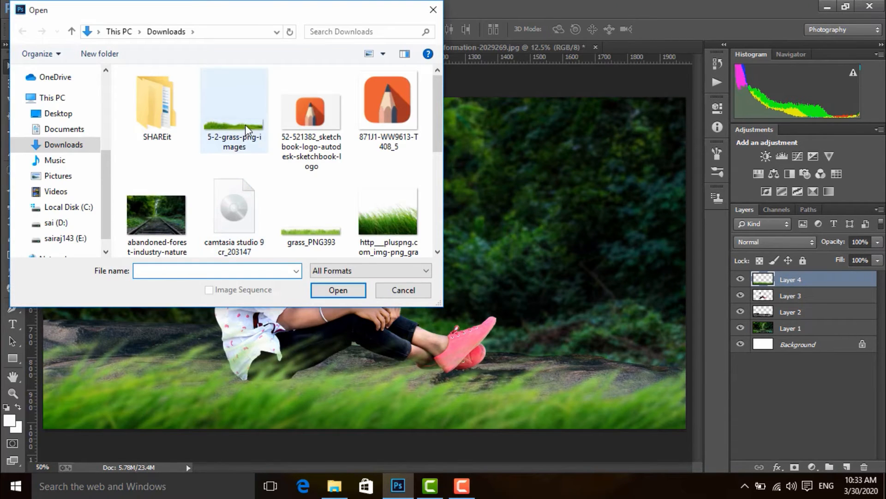
pyautogui.click(338, 290)
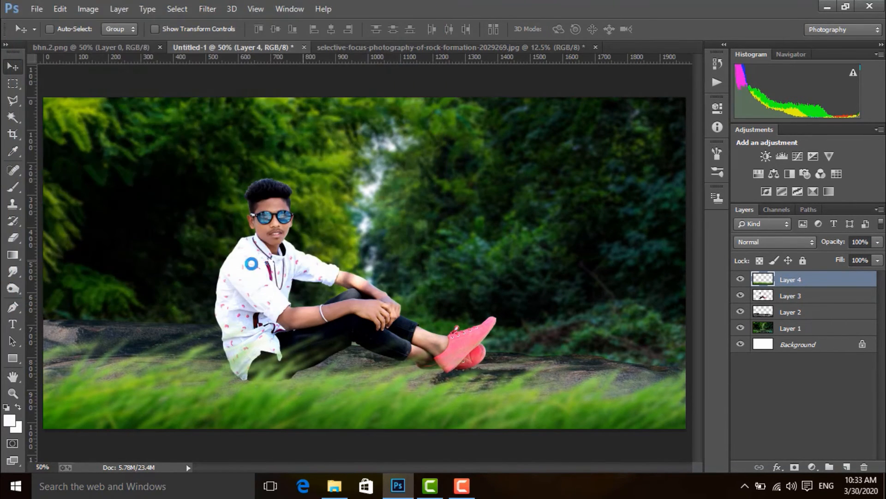
# Step: Copy the second grass image into the composite, close its source file, and lower the grass to the bottom edge
pyautogui.moveTo(261, 141); pyautogui.dragTo(349, 254)
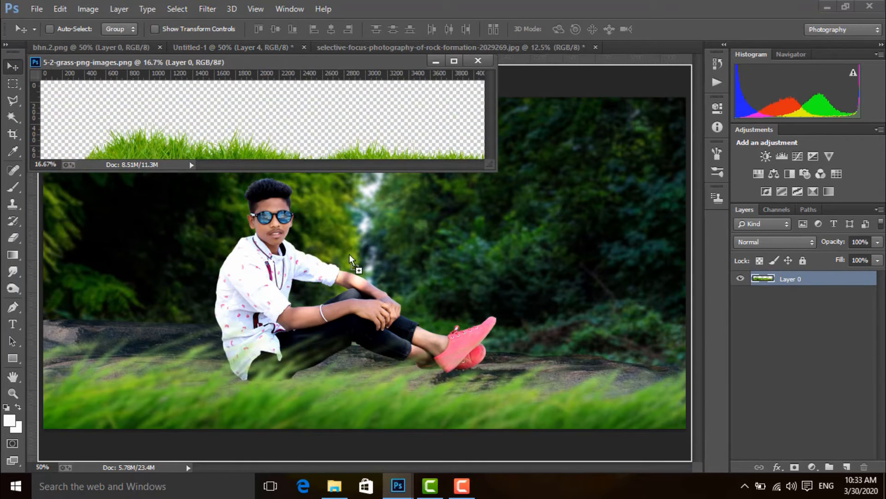
pyautogui.moveTo(353, 329); pyautogui.dragTo(353, 329)
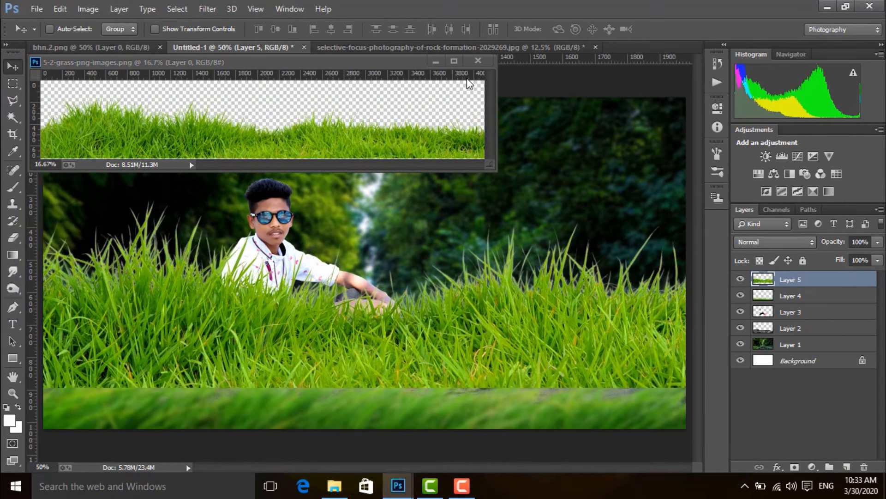
pyautogui.click(478, 60)
pyautogui.moveTo(419, 335); pyautogui.dragTo(378, 411)
# Step: Hide the blurred grass on Layer 4 and apply a very light Gaussian Blur to the new grass on Layer 5
pyautogui.click(741, 299)
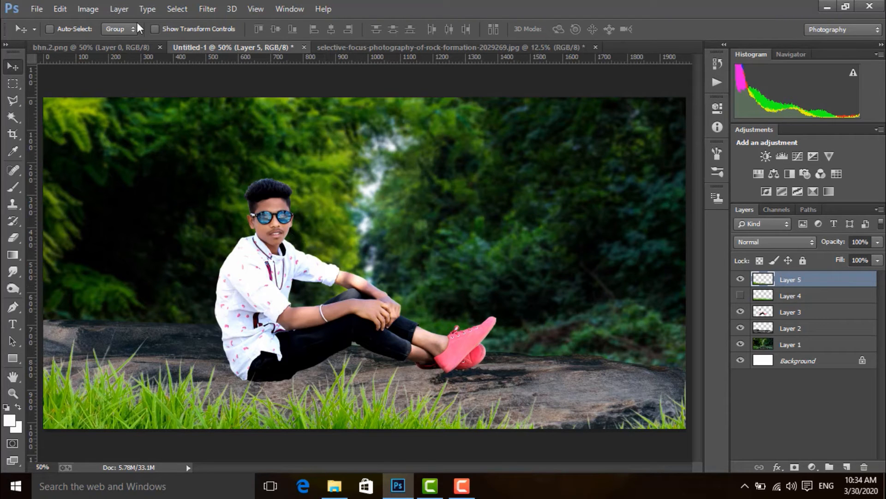
pyautogui.click(209, 9)
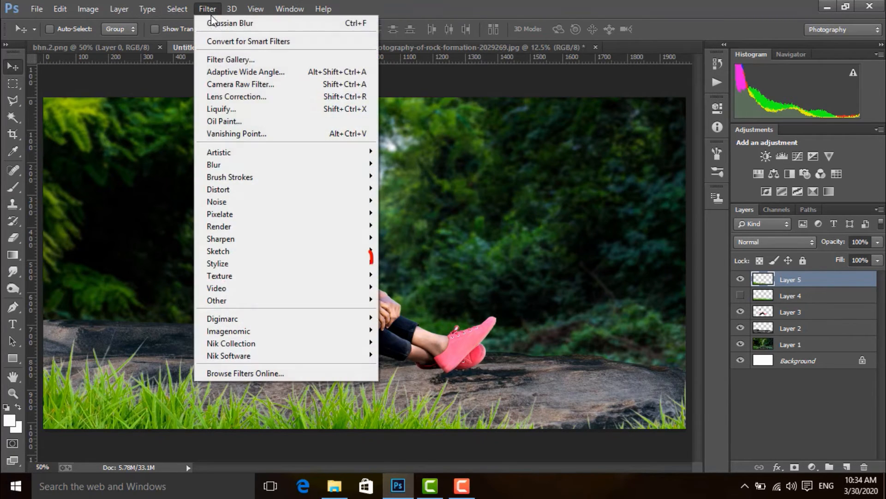
pyautogui.moveTo(229, 164)
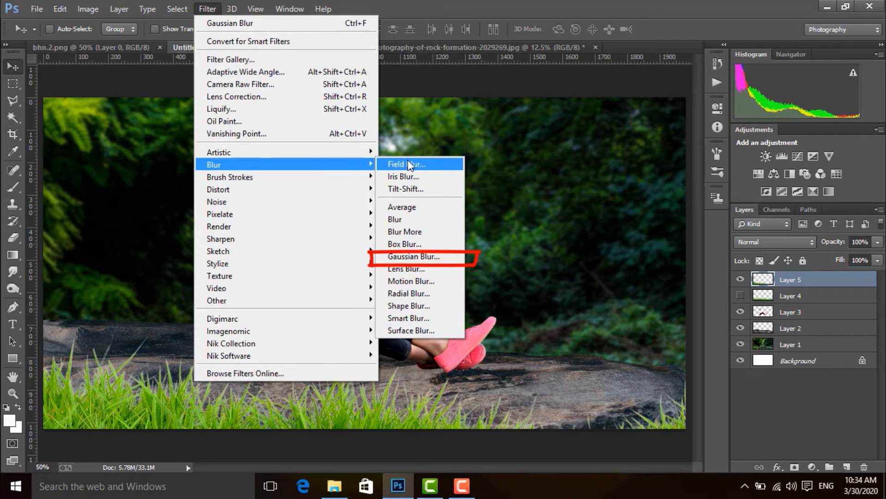
pyautogui.click(406, 256)
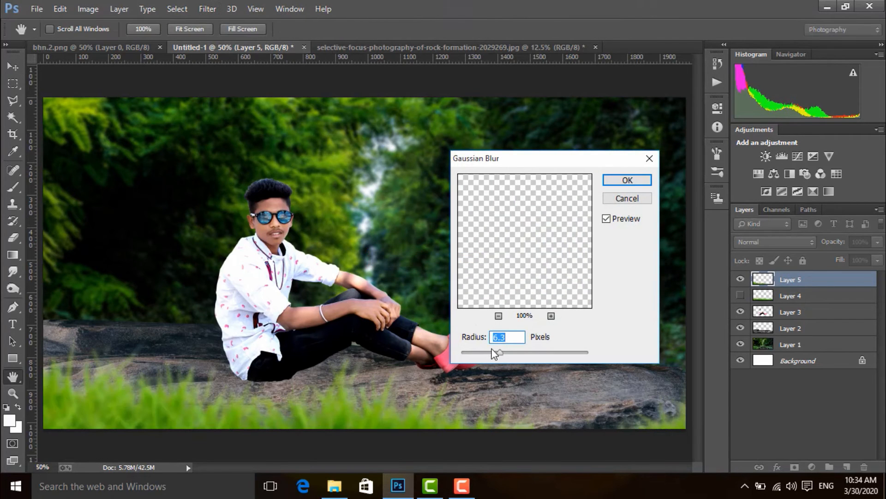
pyautogui.moveTo(494, 354); pyautogui.dragTo(469, 352)
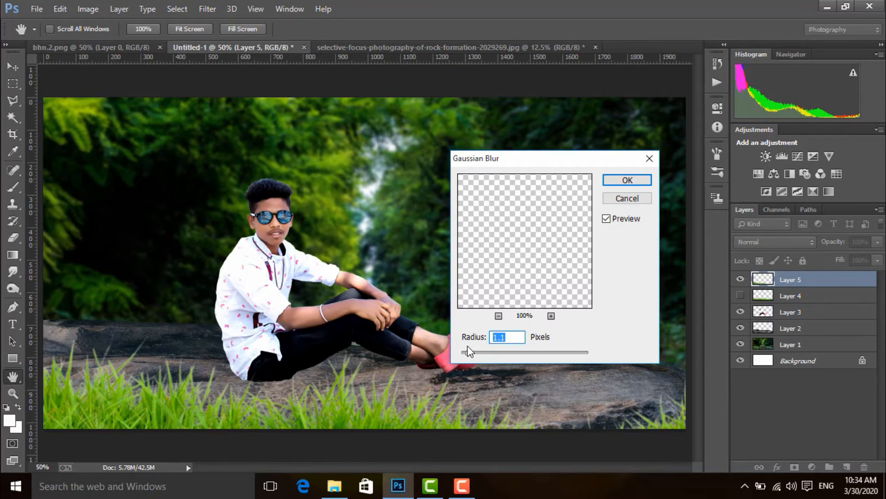
pyautogui.moveTo(469, 352); pyautogui.dragTo(464, 350)
pyautogui.click(606, 219)
pyautogui.press('Return')
pyautogui.press('v')
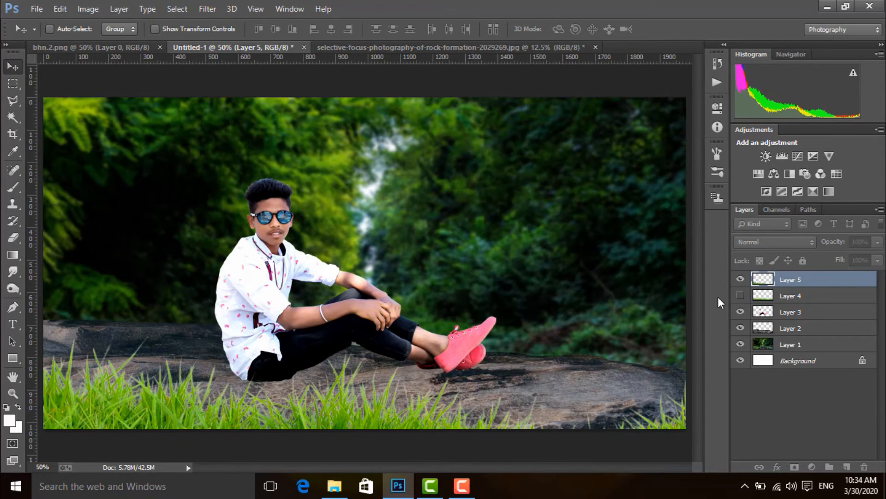
# Step: Show Layer 4 again, move it above Layer 5, and hide both grass layers
pyautogui.click(742, 297)
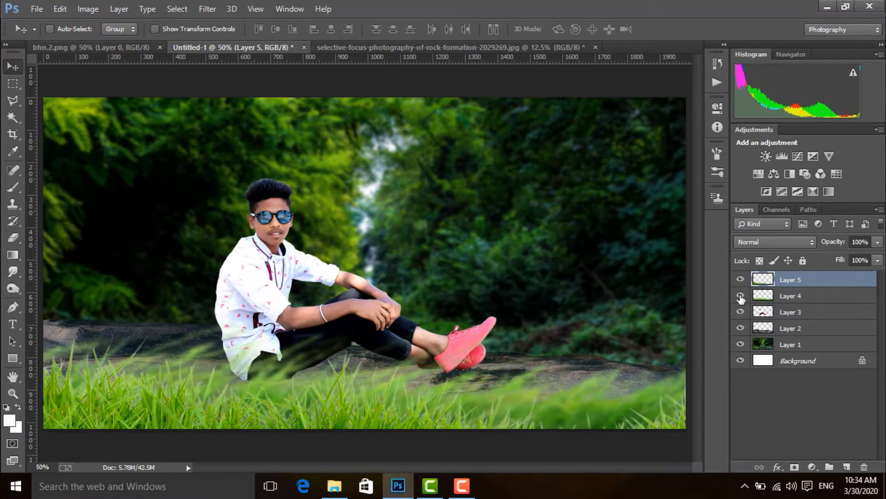
pyautogui.moveTo(770, 298); pyautogui.dragTo(765, 277)
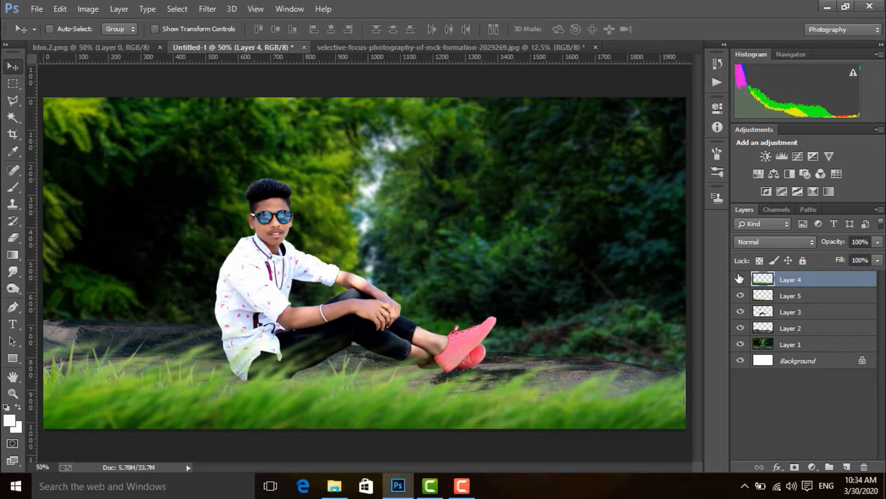
pyautogui.click(741, 295)
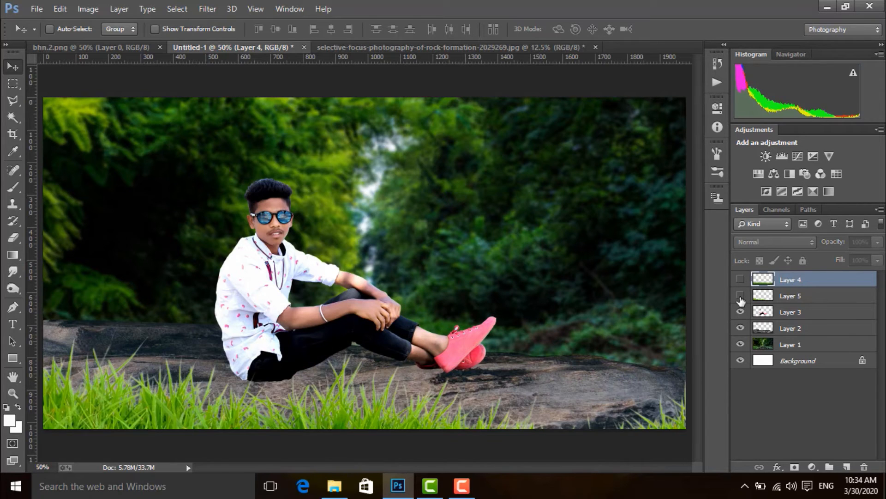
# Step: Add a new empty layer at the top of the stack and set the Brush's foreground colour to black
pyautogui.click(847, 467)
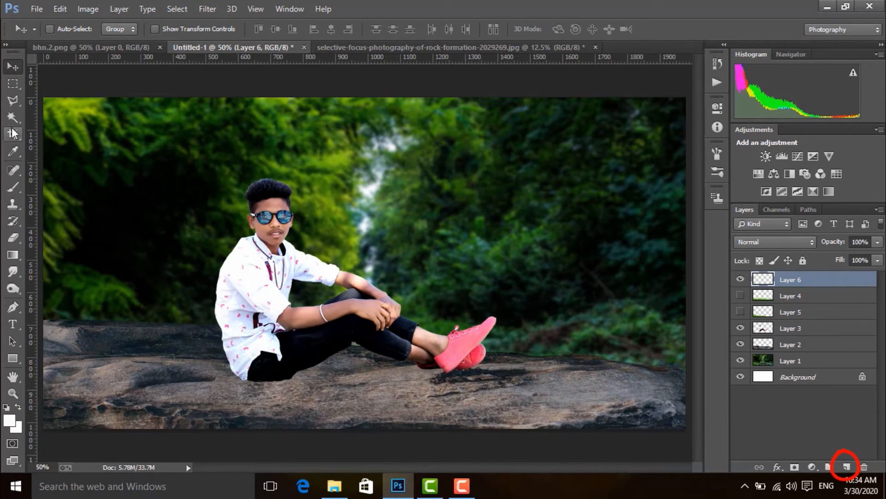
pyautogui.click(14, 188)
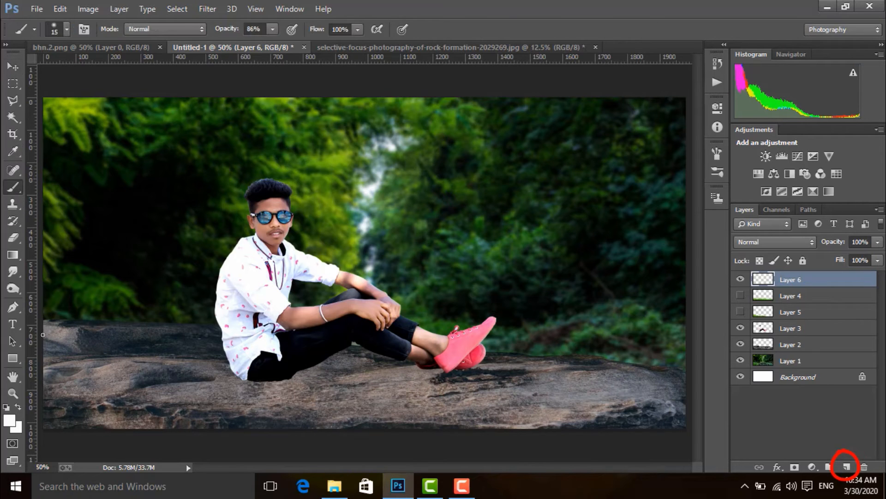
pyautogui.click(11, 420)
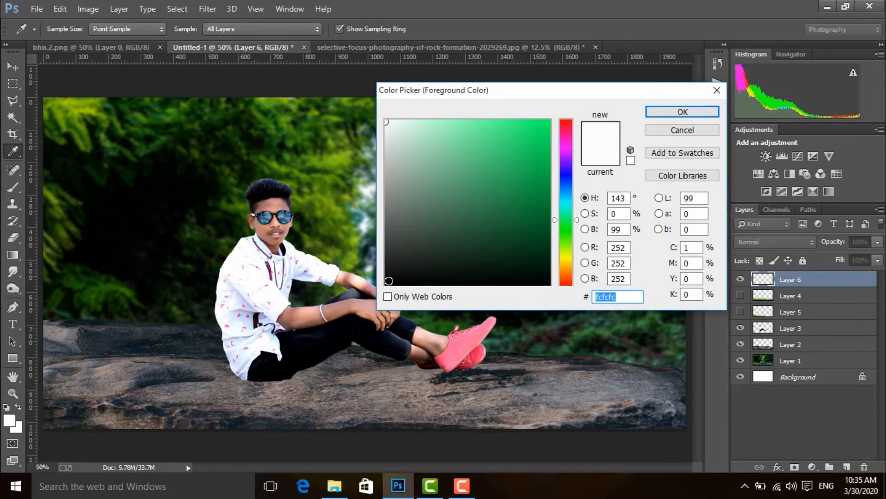
pyautogui.click(387, 281)
pyautogui.click(675, 116)
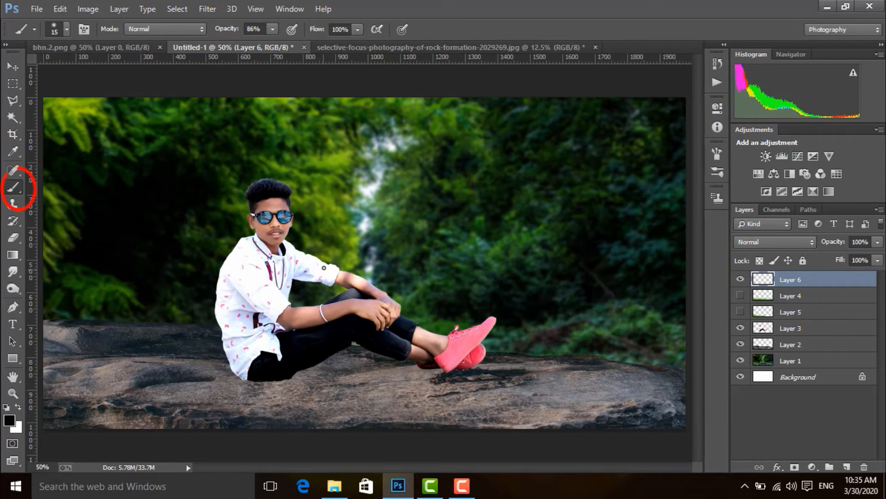
# Step: Paint a black contact shadow on the rock beneath the figure's shirt and seat with the size 15 Brush at 93% opacity
pyautogui.hotkey('ctrl', '+')
pyautogui.hotkey('ctrl', '+')
pyautogui.hotkey('ctrl', '+')
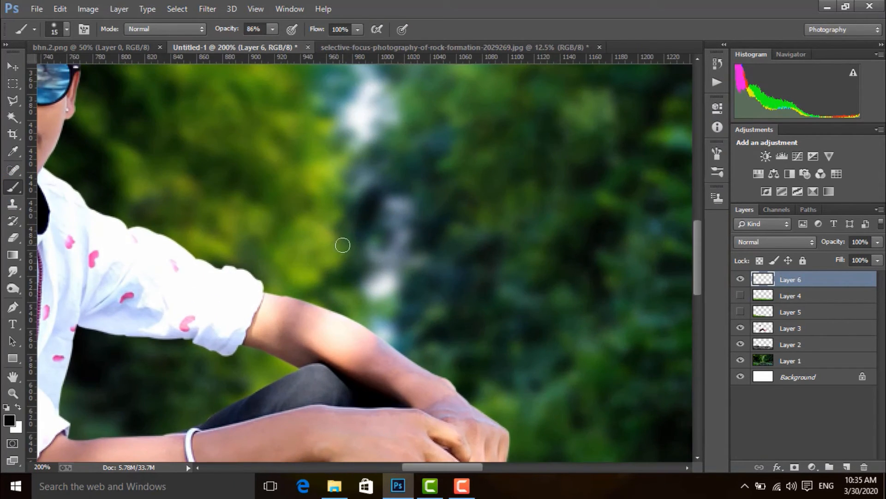
pyautogui.moveTo(265, 316); pyautogui.dragTo(612, 106)
pyautogui.moveTo(394, 319); pyautogui.dragTo(380, 224)
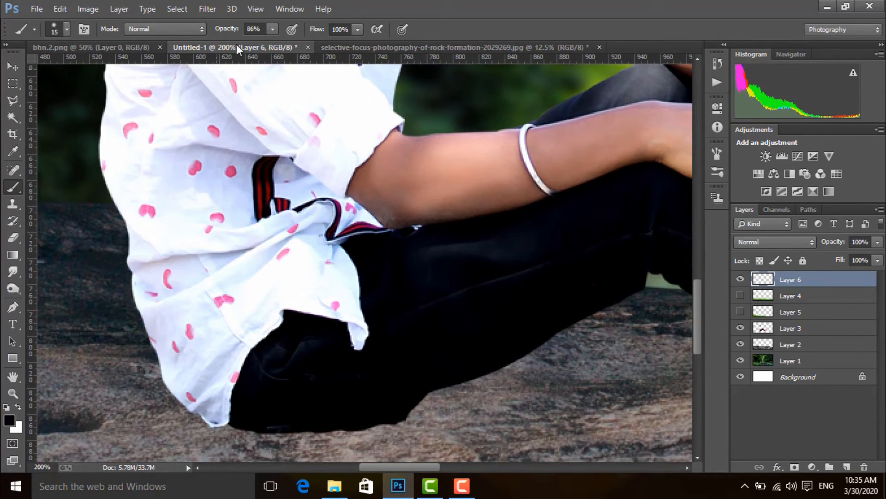
pyautogui.click(276, 27)
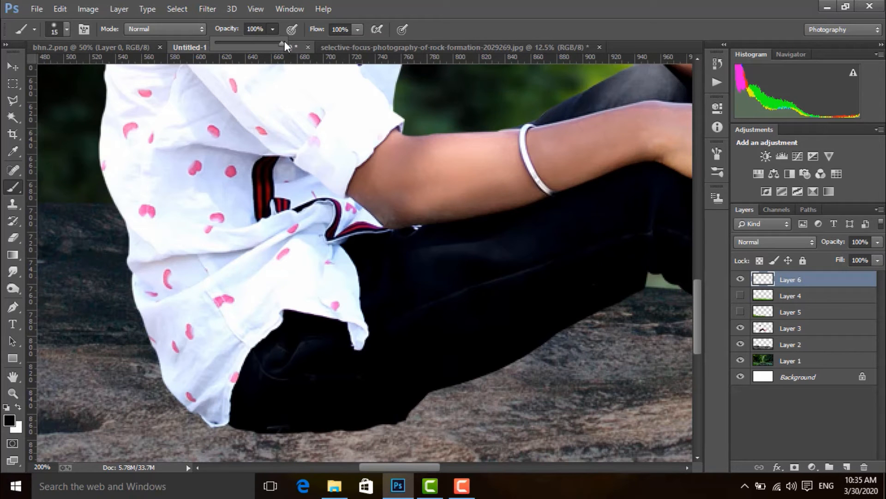
pyautogui.moveTo(310, 329); pyautogui.dragTo(291, 239)
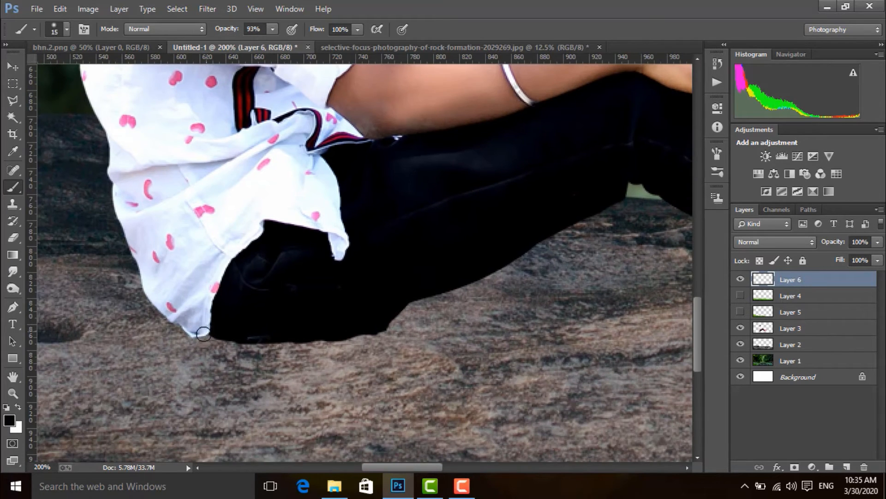
pyautogui.moveTo(201, 334)
pyautogui.mouseDown()
pyautogui.moveTo(301, 348)
pyautogui.moveTo(381, 333)
pyautogui.mouseUp()
pyautogui.moveTo(172, 328)
pyautogui.mouseDown()
pyautogui.moveTo(203, 347)
pyautogui.moveTo(311, 350)
pyautogui.moveTo(237, 336)
pyautogui.moveTo(197, 342)
pyautogui.moveTo(218, 342)
pyautogui.mouseUp()
# Step: Paint a black contact shadow on the rock along the undersides of both pink shoes
pyautogui.moveTo(517, 289); pyautogui.dragTo(384, 271)
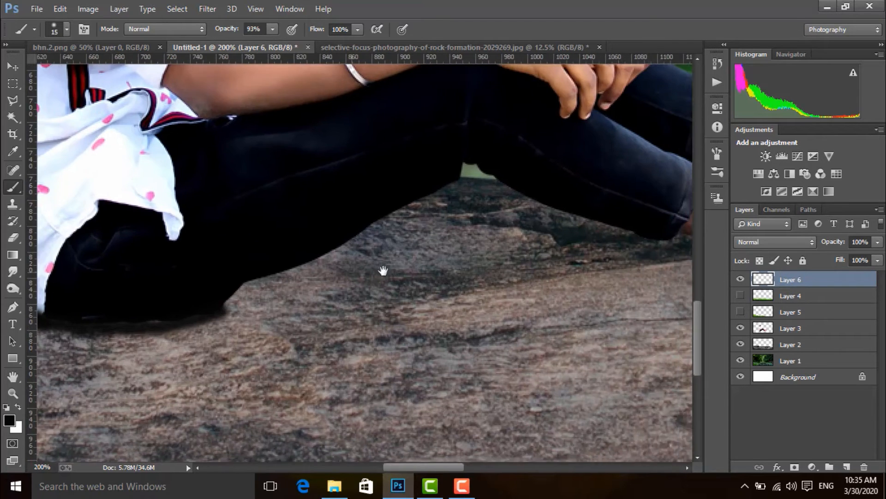
pyautogui.moveTo(531, 254)
pyautogui.mouseDown()
pyautogui.moveTo(364, 282)
pyautogui.moveTo(286, 273)
pyautogui.mouseUp()
pyautogui.moveTo(425, 283)
pyautogui.mouseDown()
pyautogui.moveTo(479, 303)
pyautogui.moveTo(523, 299)
pyautogui.moveTo(377, 282)
pyautogui.moveTo(441, 289)
pyautogui.moveTo(516, 271)
pyautogui.moveTo(557, 240)
pyautogui.moveTo(446, 295)
pyautogui.mouseUp()
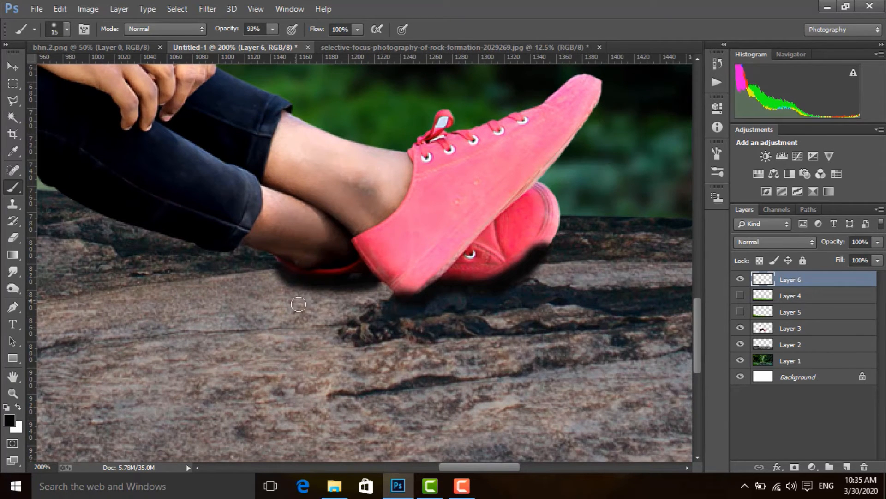
# Step: Lower the opacity of the painted shadow layer, Layer 6, to 53% so the contact shadows look softer
pyautogui.hotkey('ctrl', '-')
pyautogui.hotkey('ctrl', '-')
pyautogui.hotkey('ctrl', '-')
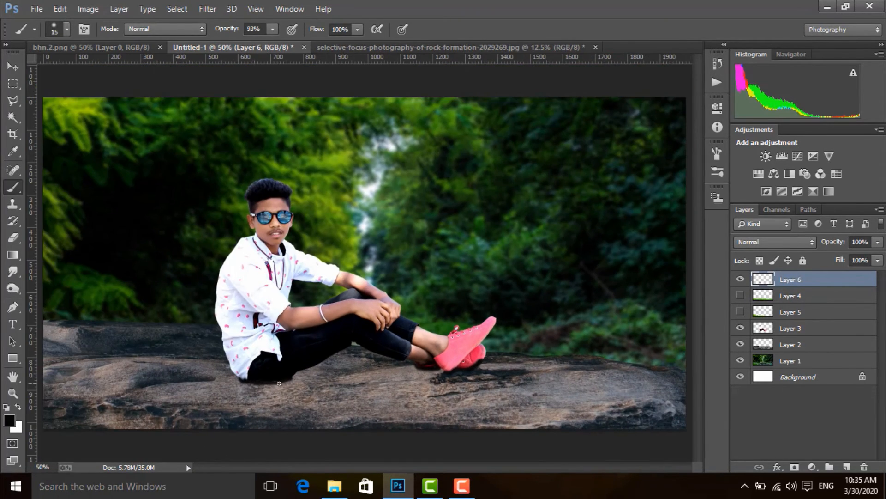
pyautogui.moveTo(878, 242); pyautogui.dragTo(852, 259)
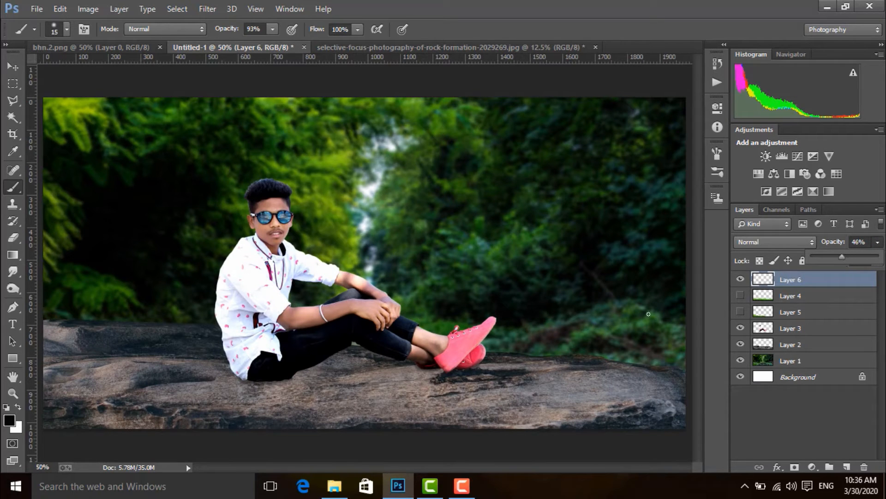
pyautogui.hotkey('ctrl', '+')
pyautogui.hotkey('ctrl', '+')
pyautogui.hotkey('ctrl', '+')
pyautogui.moveTo(477, 336); pyautogui.dragTo(581, 163)
pyautogui.moveTo(411, 418); pyautogui.dragTo(562, 229)
pyautogui.click(878, 241)
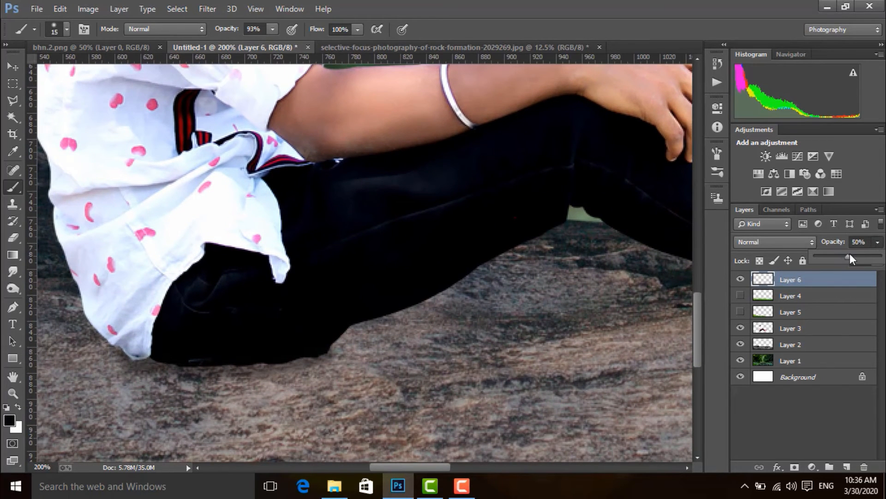
# Step: Erase the shadow paint that spills onto the shirt's lower hem and the shoe heel with a size 15 Eraser
pyautogui.press('e')
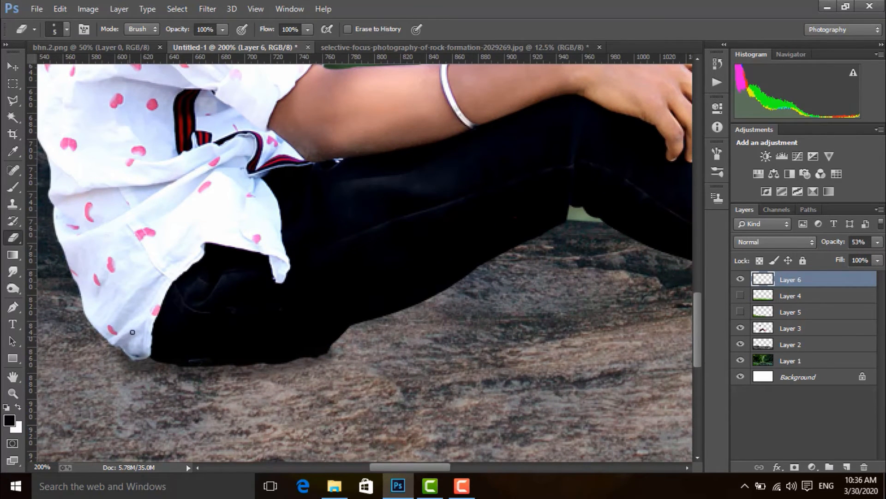
pyautogui.press(']')
pyautogui.press(']')
pyautogui.press(']')
pyautogui.press(']')
pyautogui.press(']')
pyautogui.press(']')
pyautogui.press(']')
pyautogui.press(']')
pyautogui.press('[')
pyautogui.press('[')
pyautogui.moveTo(127, 342); pyautogui.dragTo(154, 360)
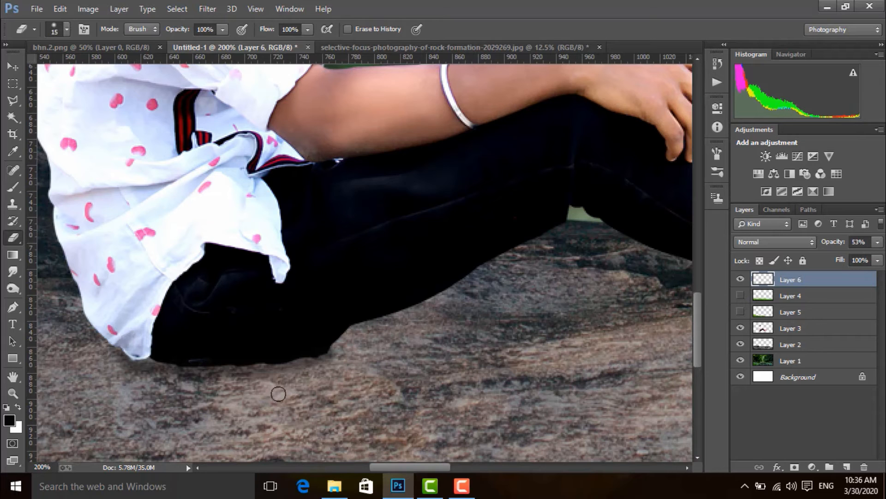
pyautogui.hscroll(6, 259, 348)
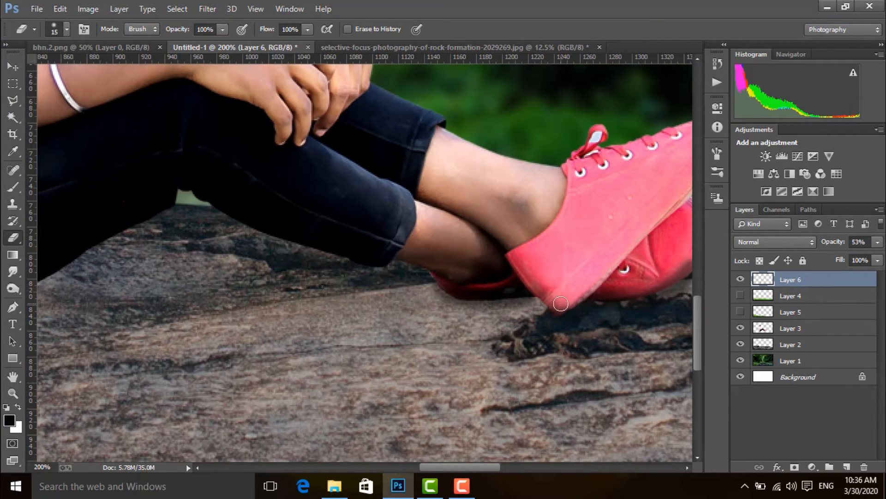
pyautogui.hscroll(3, 560, 303)
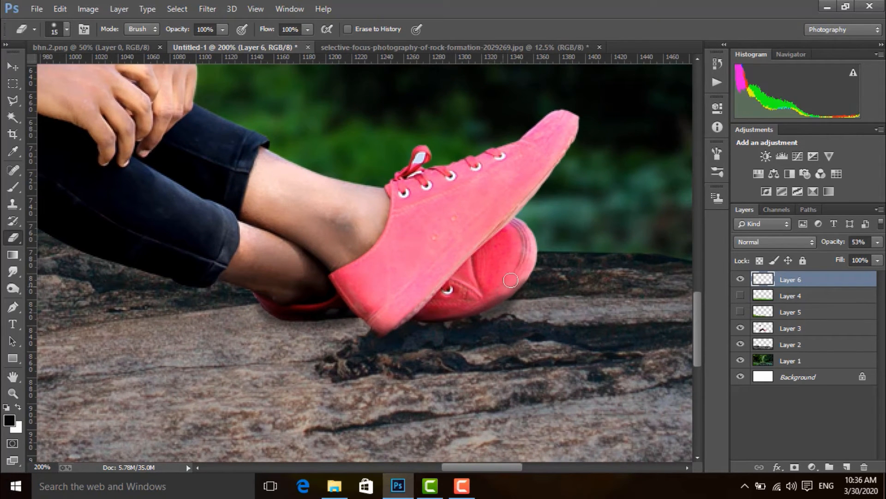
# Step: Fine-tune the contact shadow layer's opacity to 51%
pyautogui.click(878, 243)
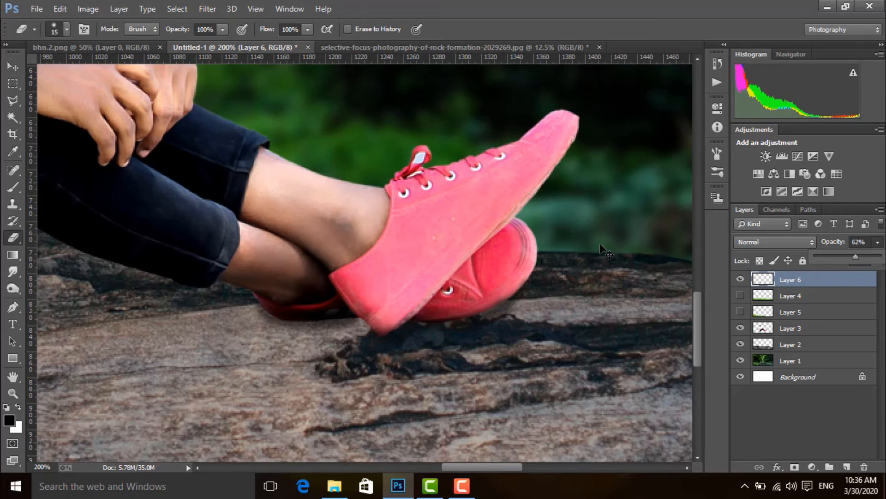
pyautogui.hotkey('ctrl', '-')
pyautogui.hotkey('ctrl', '-')
pyautogui.click(878, 242)
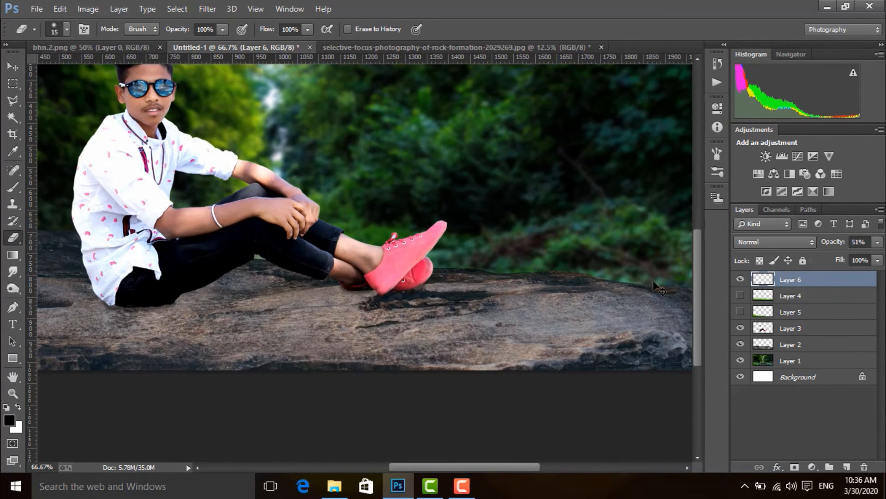
pyautogui.hotkey('ctrl', '-')
# Step: Show both grass layers and move shadow Layer 6 below them, directly above Layer 3
pyautogui.press('v')
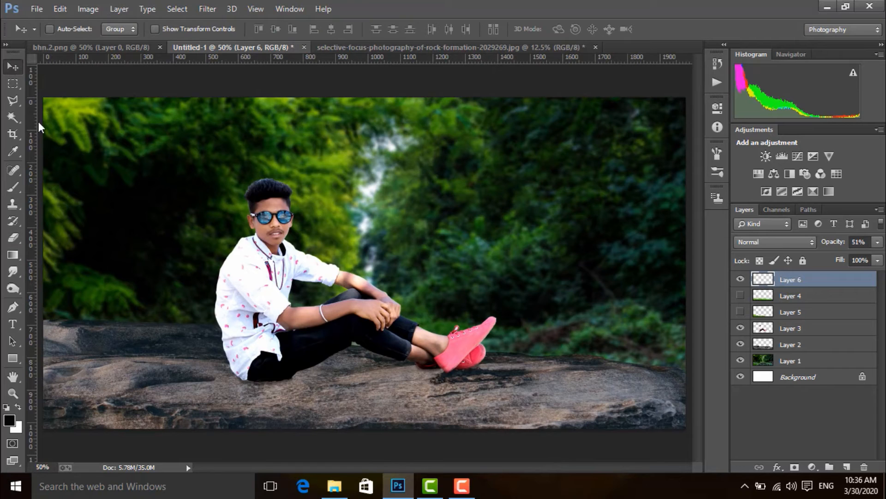
pyautogui.click(741, 296)
pyautogui.click(741, 311)
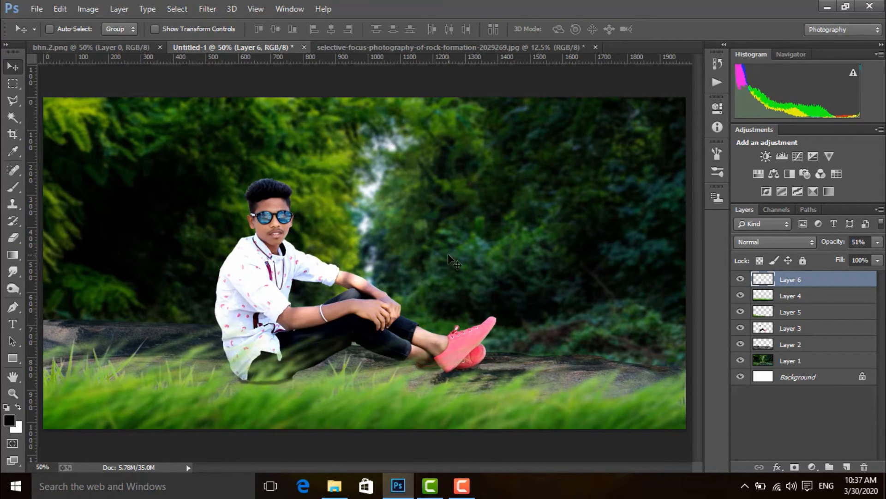
pyautogui.hotkey('ctrl', '-')
pyautogui.hotkey('ctrl', '+')
pyautogui.moveTo(804, 281); pyautogui.dragTo(806, 327)
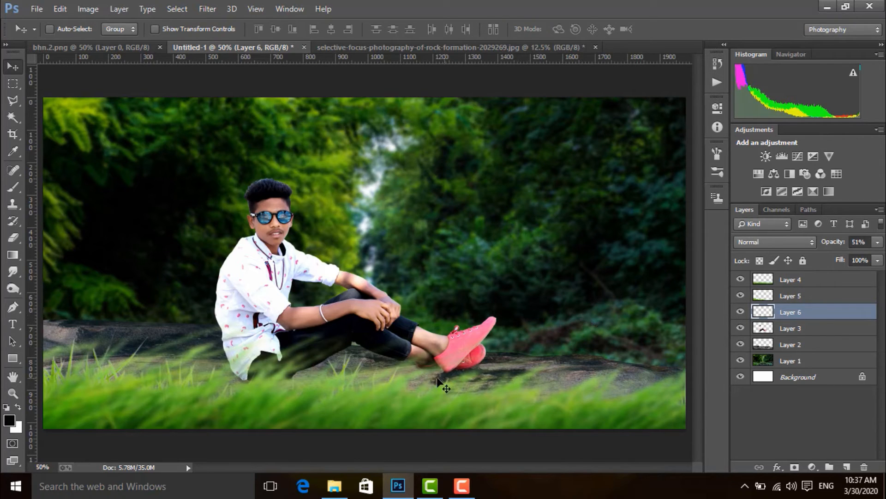
# Step: Reposition the Layer 4 grass along the foreground and stretch it slightly taller with Free Transform
pyautogui.click(808, 280)
pyautogui.moveTo(440, 390); pyautogui.dragTo(482, 392)
pyautogui.hotkey('ctrl', 't')
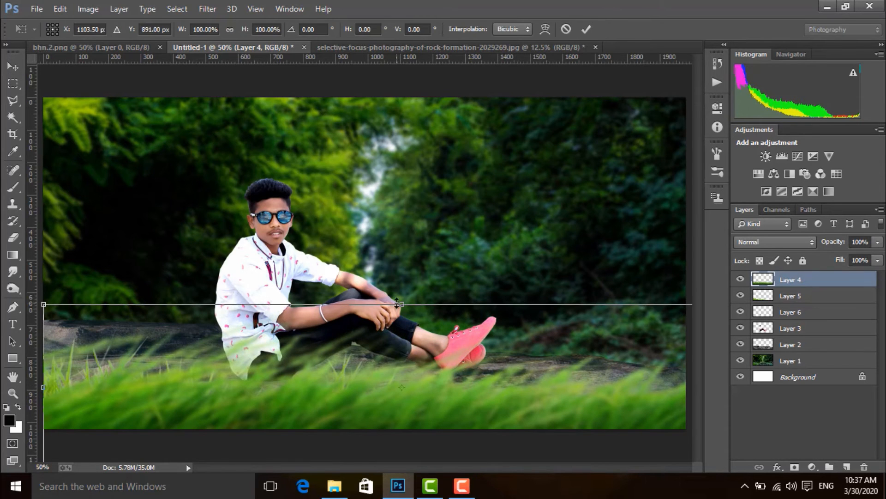
pyautogui.moveTo(398, 303)
pyautogui.mouseDown()
pyautogui.moveTo(371, 280)
pyautogui.moveTo(403, 280)
pyautogui.moveTo(391, 299)
pyautogui.mouseUp()
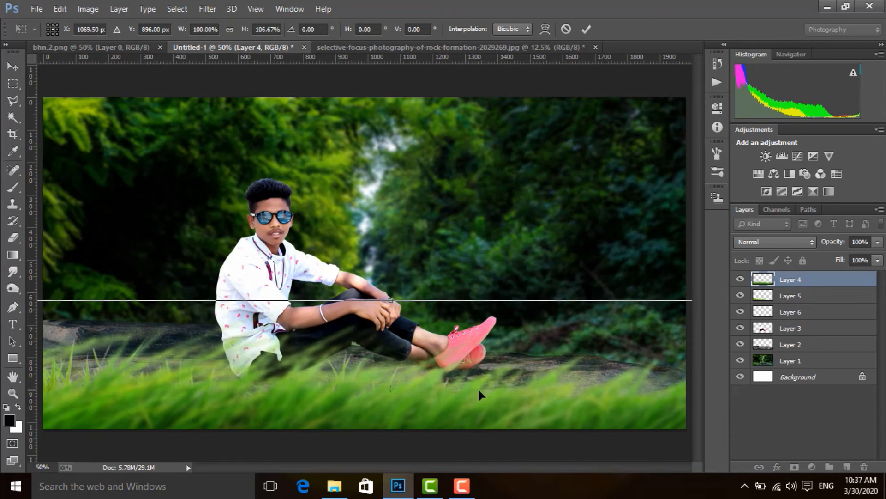
pyautogui.moveTo(468, 386); pyautogui.dragTo(439, 384)
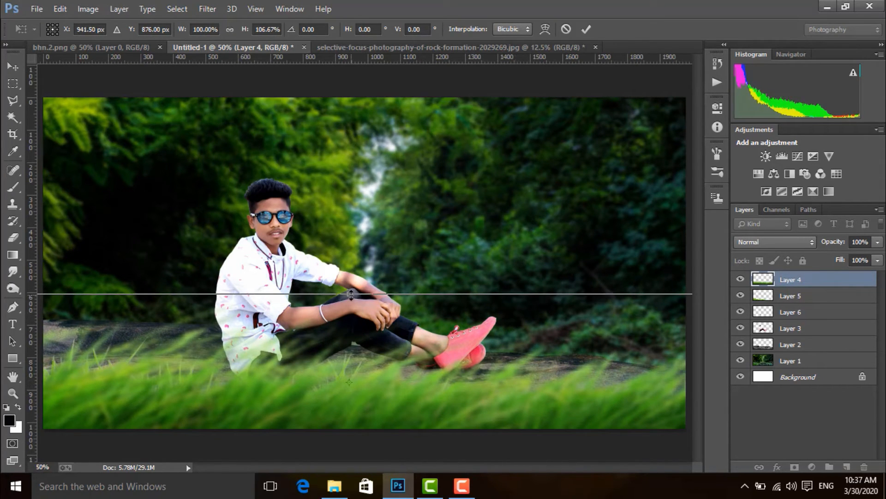
pyautogui.moveTo(351, 293); pyautogui.dragTo(363, 298)
pyautogui.press('Return')
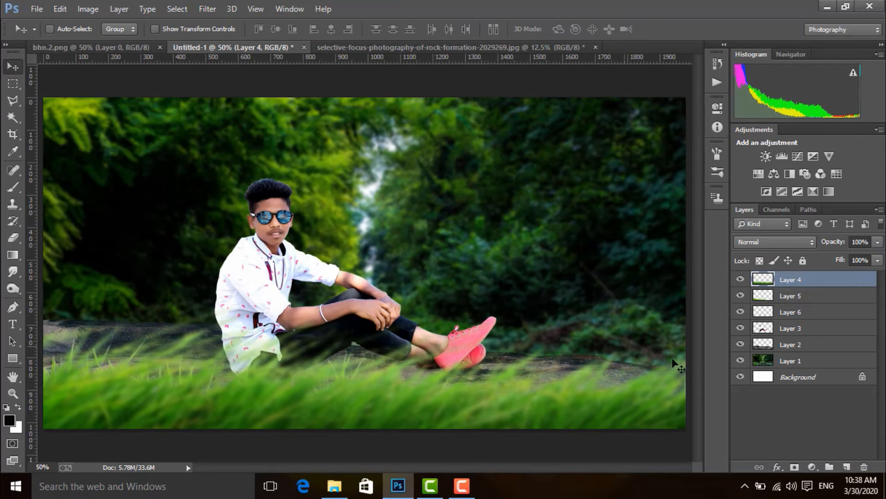
# Step: Shift the forest backdrop on Layer 1 slightly to the left
pyautogui.click(763, 363)
pyautogui.moveTo(561, 219)
pyautogui.mouseDown()
pyautogui.moveTo(555, 225)
pyautogui.moveTo(576, 222)
pyautogui.moveTo(551, 219)
pyautogui.mouseUp()
# Step: Soften the rock's upper edge against the forest on Layer 2 with a soft size 125 Eraser
pyautogui.click(768, 343)
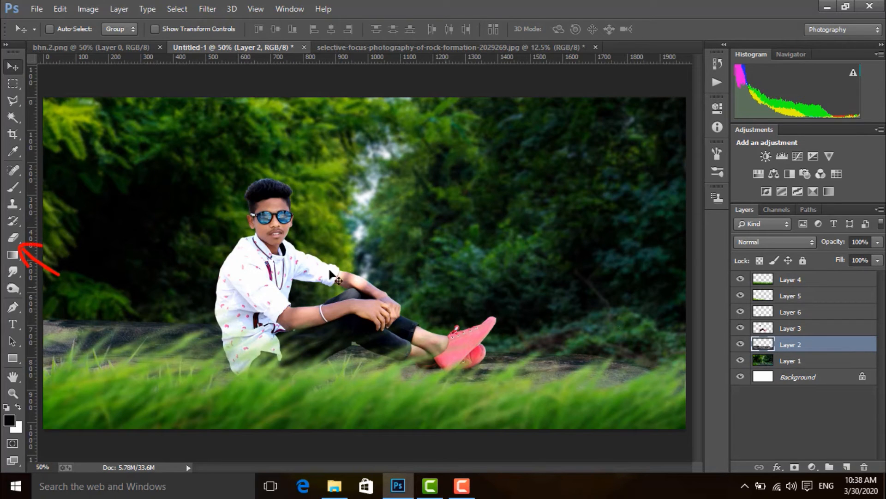
pyautogui.click(13, 238)
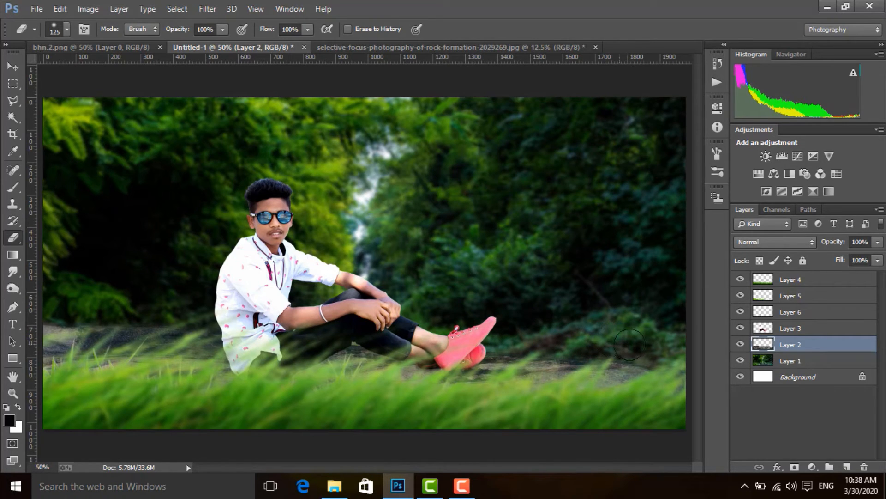
pyautogui.moveTo(592, 336); pyautogui.dragTo(573, 332)
pyautogui.click(12, 65)
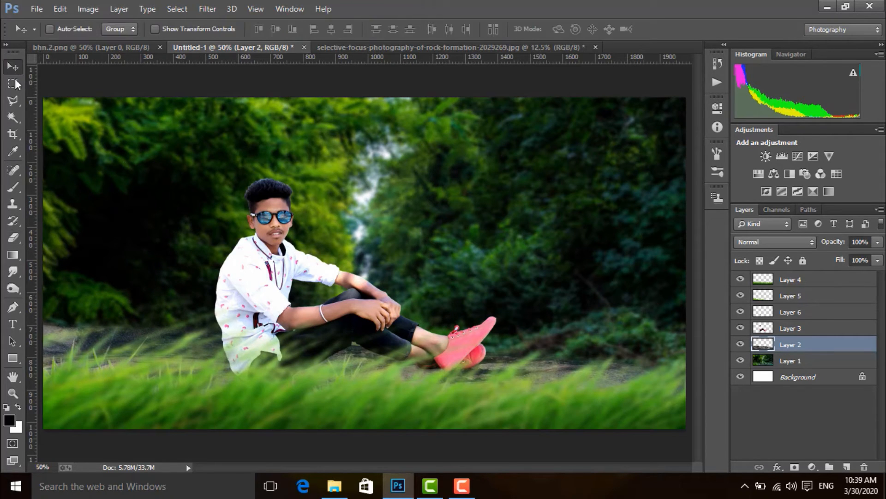
# Step: Merge all visible layers into the Background, and duplicate it as a working copy with the original hidden
pyautogui.click(796, 362)
pyautogui.moveTo(462, 230); pyautogui.dragTo(462, 231)
pyautogui.keyDown('shift'); pyautogui.click(793, 281); pyautogui.keyUp('shift')
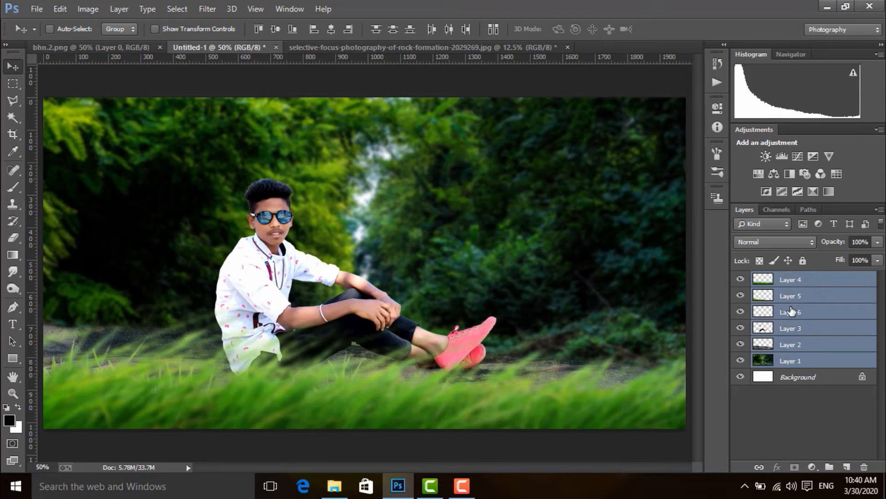
pyautogui.rightClick(793, 312)
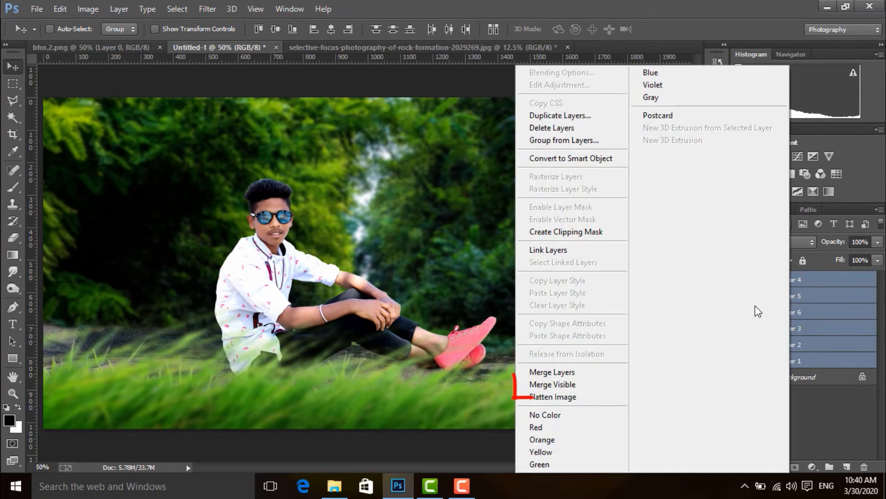
pyautogui.click(618, 385)
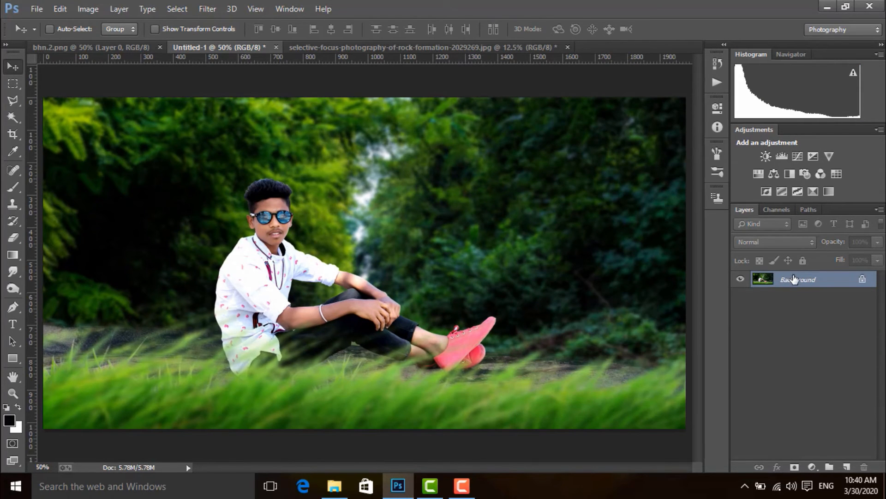
pyautogui.moveTo(794, 279); pyautogui.dragTo(847, 467)
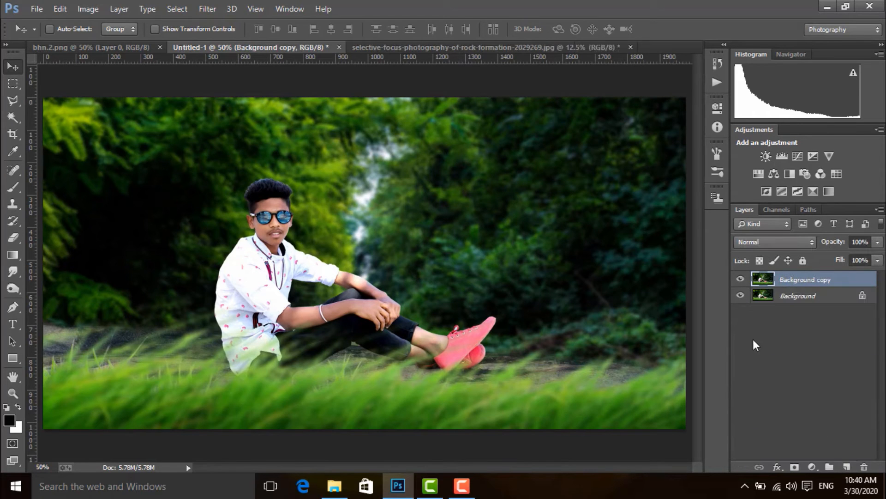
# Step: Crop narrow strips off the left and right sides of the image, keeping its full height
pyautogui.click(13, 135)
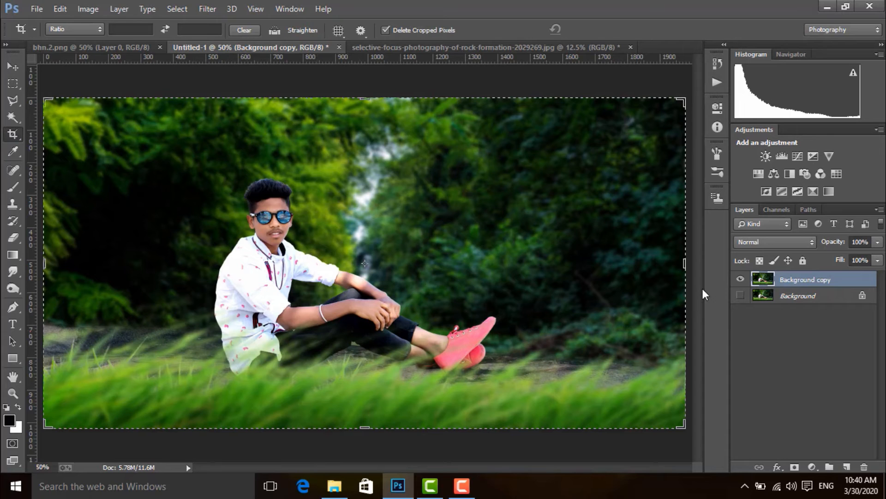
pyautogui.moveTo(684, 263); pyautogui.dragTo(673, 265)
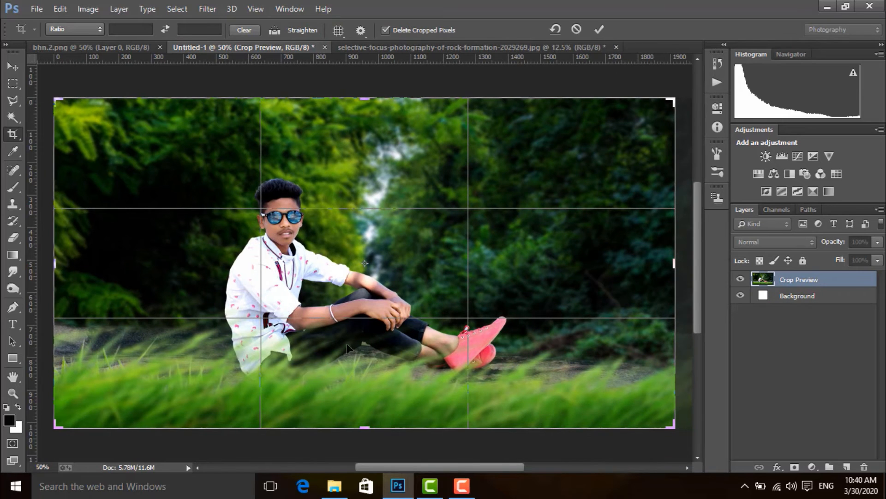
pyautogui.moveTo(55, 264); pyautogui.dragTo(93, 271)
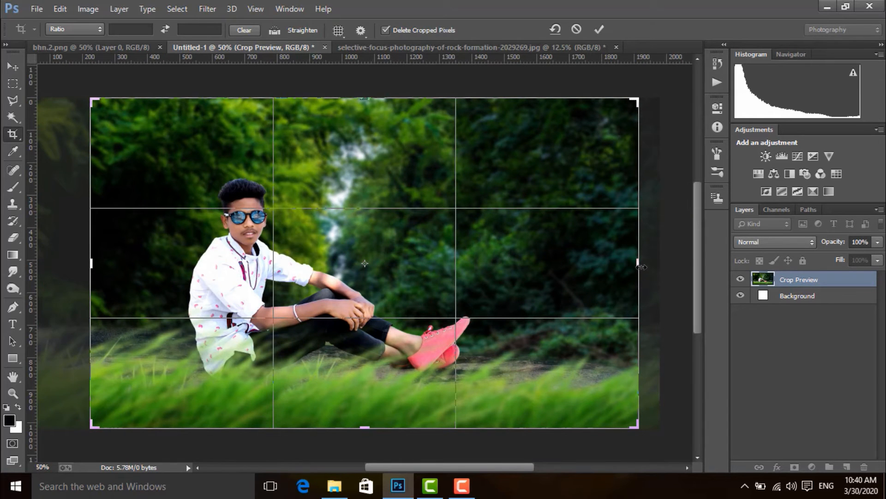
pyautogui.moveTo(642, 266)
pyautogui.mouseDown()
pyautogui.moveTo(658, 257)
pyautogui.moveTo(649, 261)
pyautogui.mouseUp()
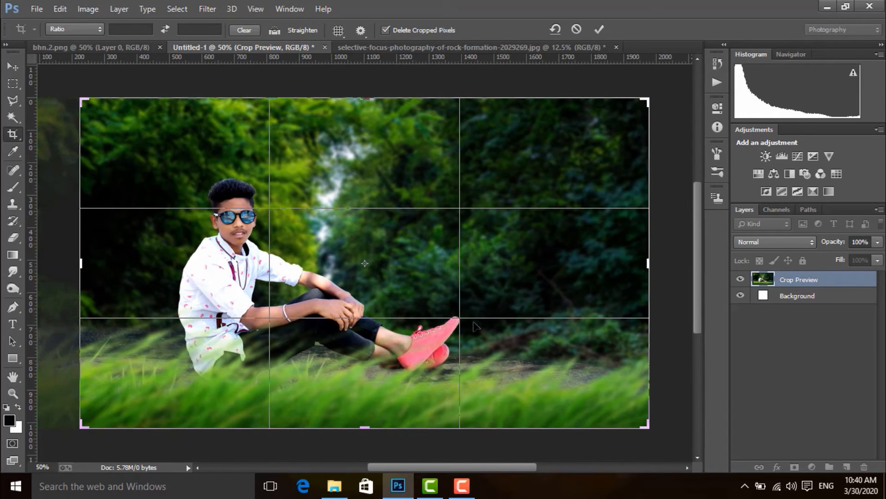
pyautogui.moveTo(81, 263); pyautogui.dragTo(75, 263)
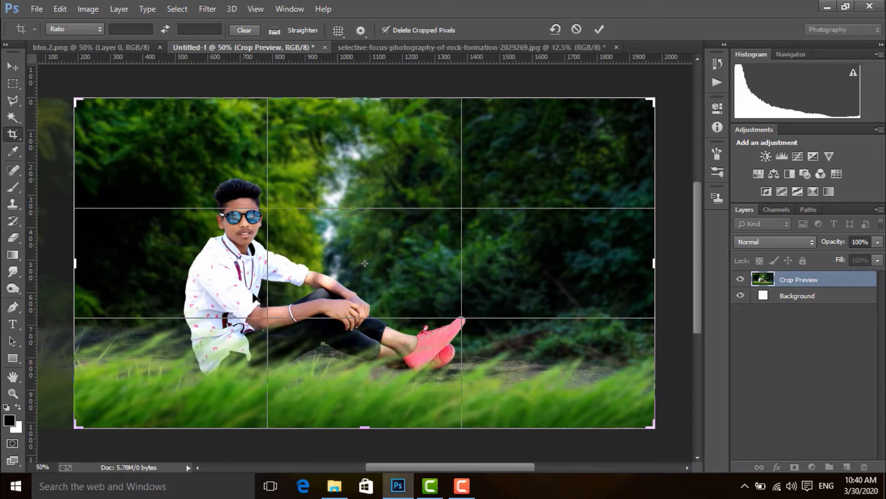
pyautogui.press('Return')
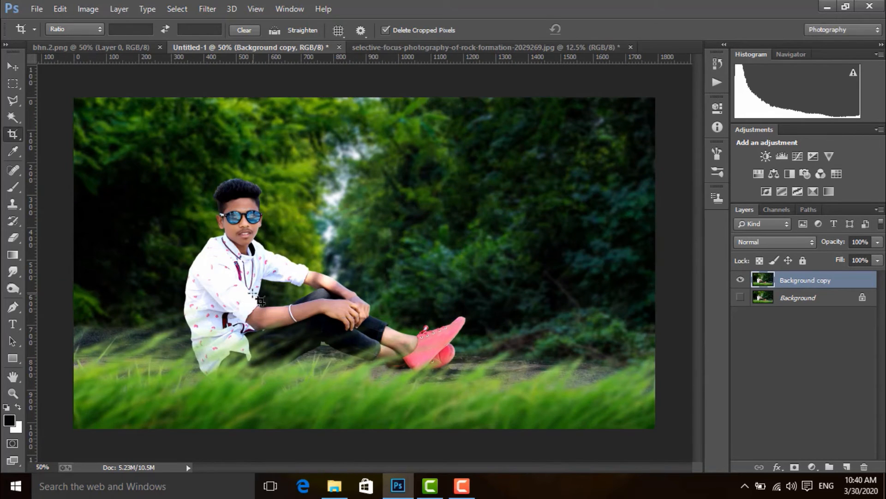
pyautogui.click(7, 68)
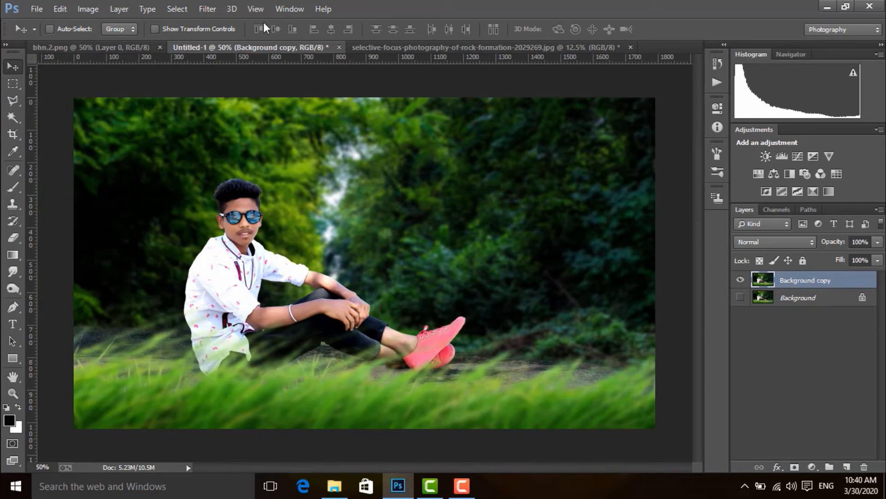
# Step: Open the Camera Raw filter on the Background copy and set Tint to -42, keeping Temperature at 0
pyautogui.click(207, 9)
pyautogui.click(234, 82)
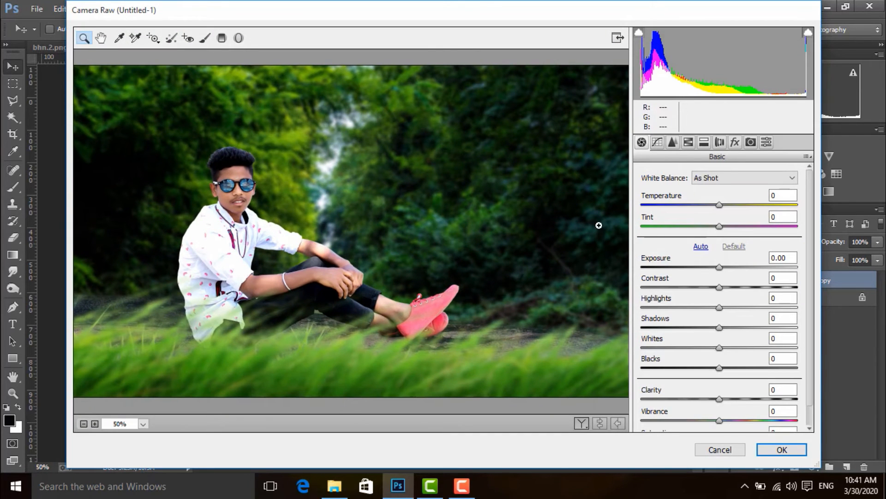
pyautogui.moveTo(721, 208)
pyautogui.mouseDown()
pyautogui.moveTo(693, 225)
pyautogui.moveTo(662, 224)
pyautogui.moveTo(687, 226)
pyautogui.moveTo(719, 204)
pyautogui.mouseUp()
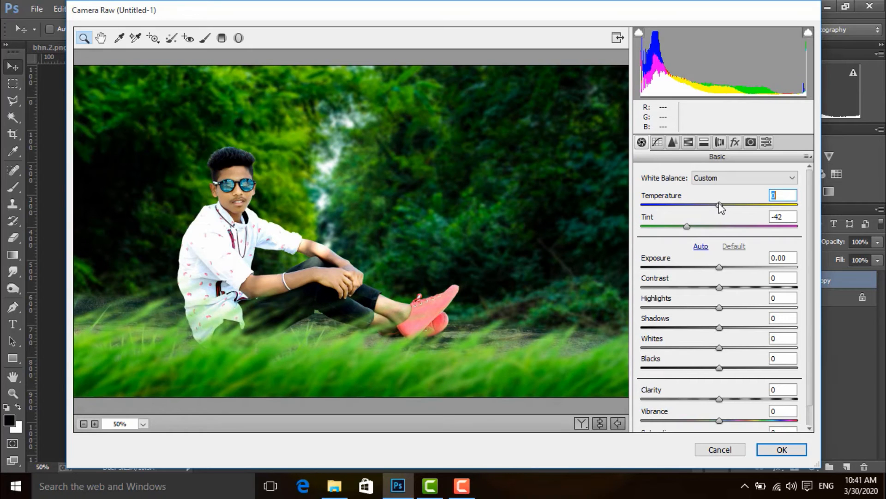
# Step: Set Exposure to +0.25, Highlights to -20, Shadows to -6, Whites to +4, Blacks to -5 and Clarity to +8
pyautogui.moveTo(719, 267); pyautogui.dragTo(723, 267)
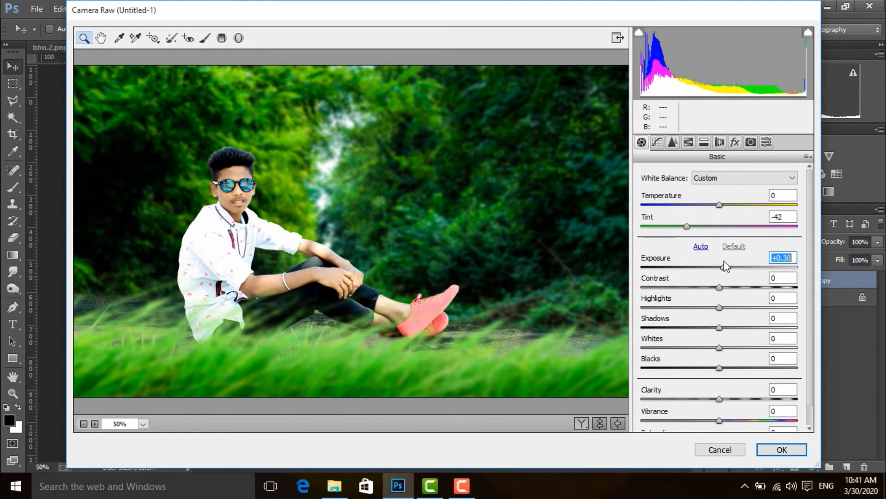
pyautogui.moveTo(720, 307); pyautogui.dragTo(715, 379)
pyautogui.scroll(-1, 715, 330)
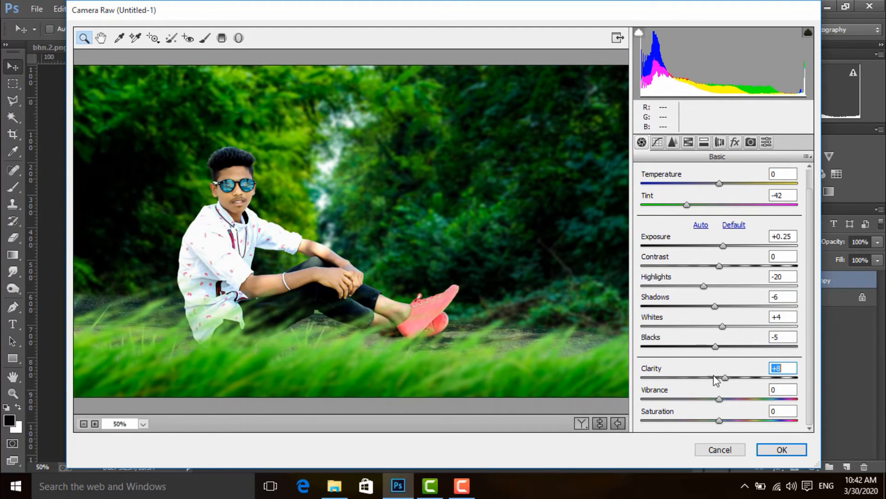
# Step: Set sharpening Amount to 13 and Masking to 12, with noise reduction Luminance at 18 and Luminance Contrast at 10
pyautogui.click(671, 144)
pyautogui.moveTo(654, 258); pyautogui.dragTo(661, 259)
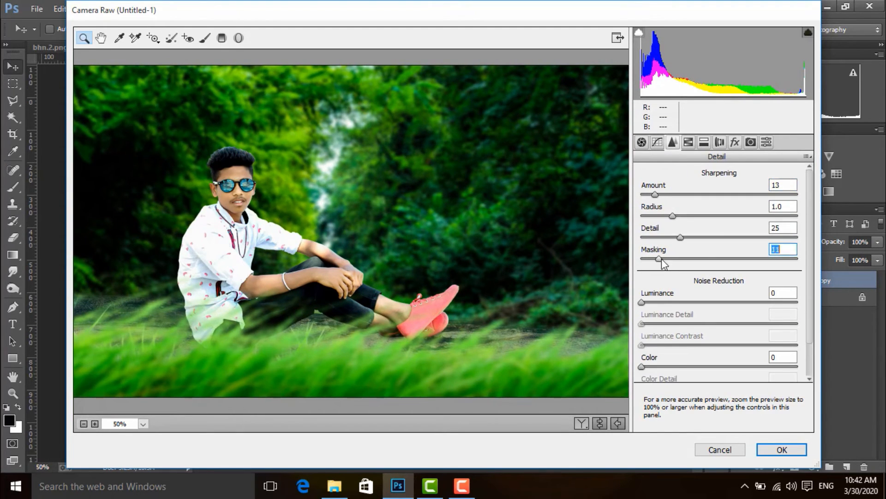
pyautogui.moveTo(642, 302); pyautogui.dragTo(669, 301)
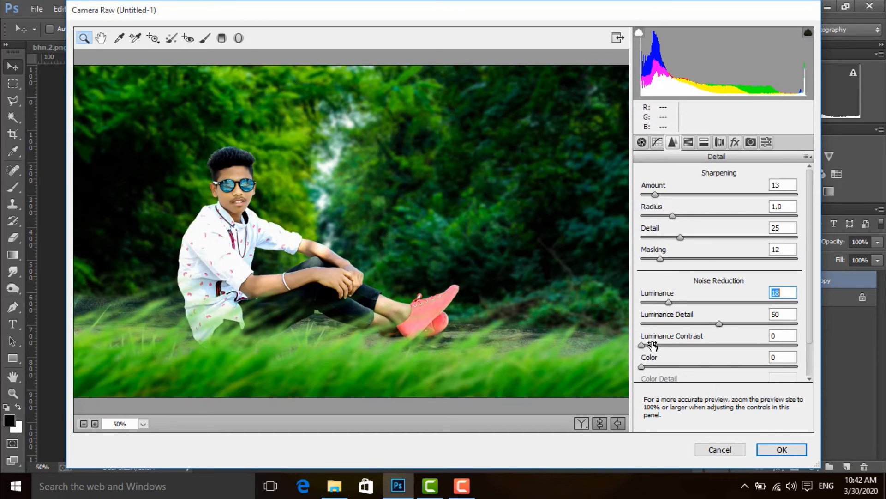
pyautogui.moveTo(643, 346); pyautogui.dragTo(657, 346)
pyautogui.scroll(-1, 665, 351)
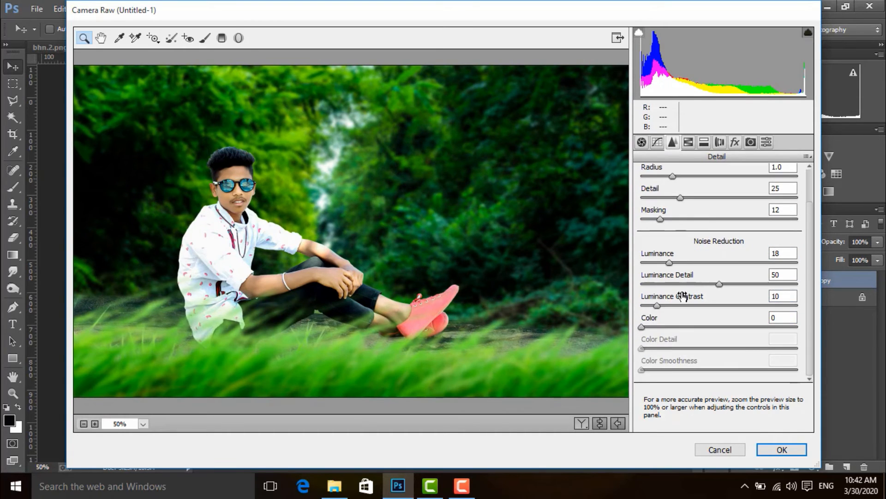
# Step: Set the Oranges luminance to +12, and the saturation of Oranges to -15, Yellows to +8 and Greens to +48
pyautogui.click(692, 143)
pyautogui.click(726, 254)
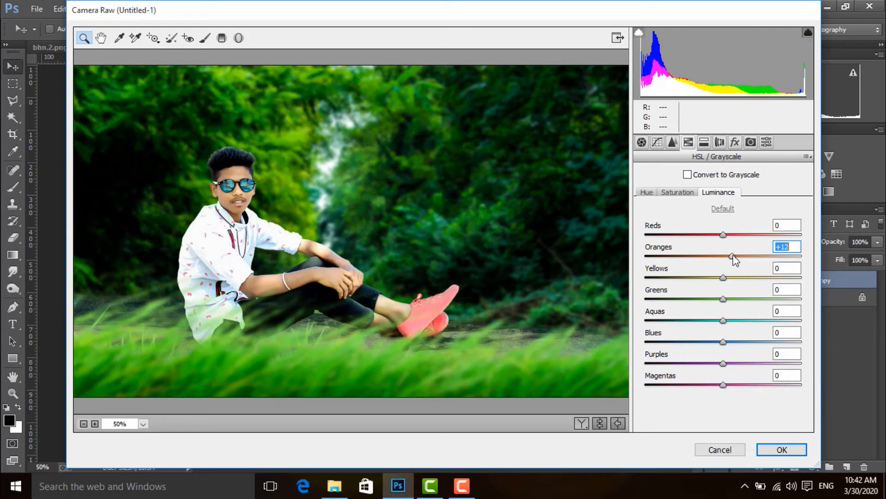
pyautogui.click(678, 192)
pyautogui.moveTo(723, 256); pyautogui.dragTo(711, 256)
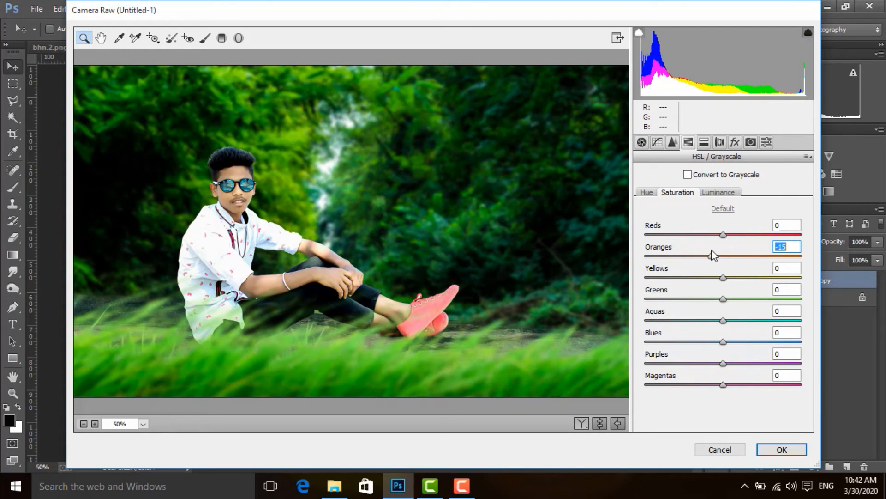
pyautogui.moveTo(721, 300); pyautogui.dragTo(761, 307)
pyautogui.moveTo(724, 277)
pyautogui.mouseDown()
pyautogui.moveTo(765, 278)
pyautogui.moveTo(730, 280)
pyautogui.moveTo(733, 294)
pyautogui.moveTo(718, 295)
pyautogui.moveTo(728, 291)
pyautogui.mouseUp()
# Step: Set the Greens luminance to +7, and raise the saturation of Magentas to +36 and Aquas to +32
pyautogui.click(718, 192)
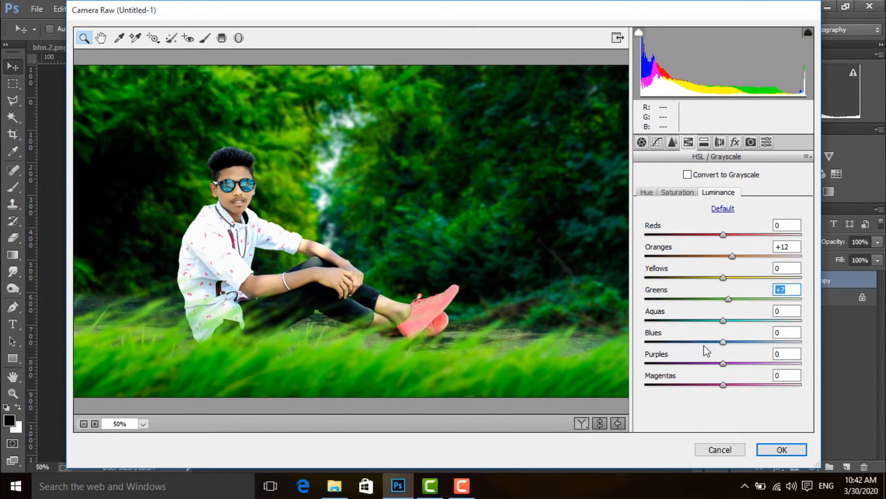
pyautogui.moveTo(724, 385); pyautogui.dragTo(775, 388)
pyautogui.click(684, 193)
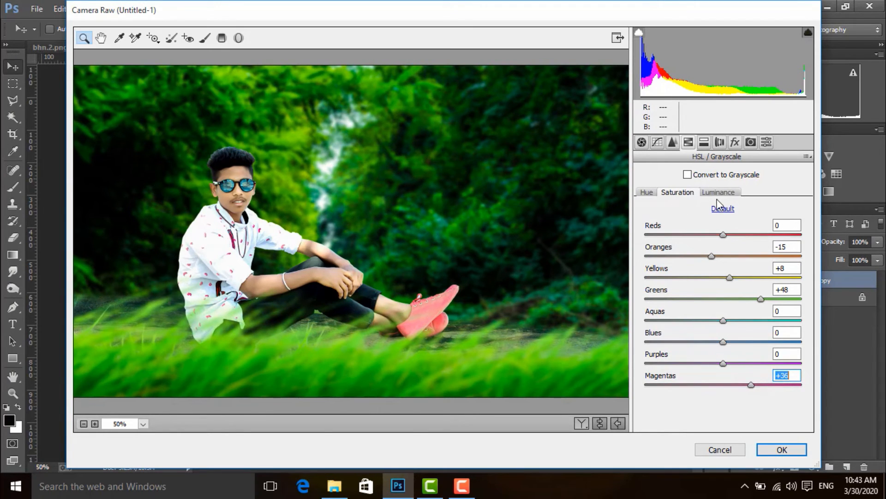
pyautogui.moveTo(721, 320); pyautogui.dragTo(759, 320)
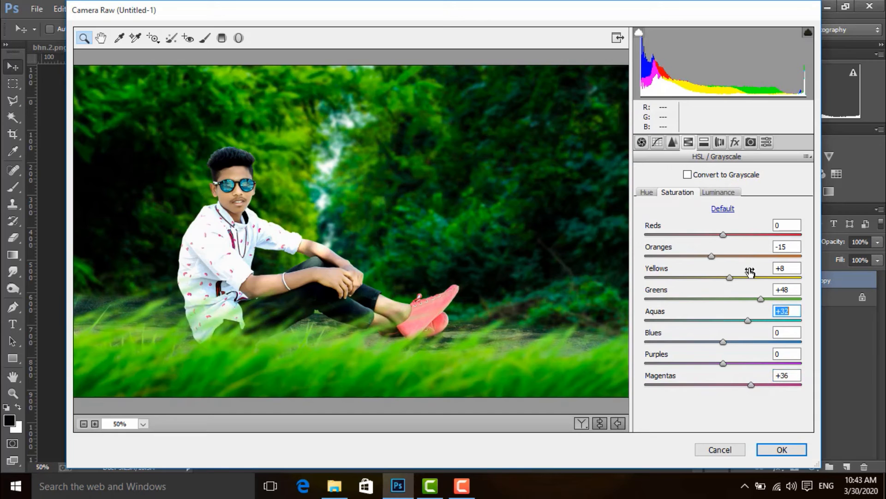
pyautogui.click(719, 192)
pyautogui.click(720, 142)
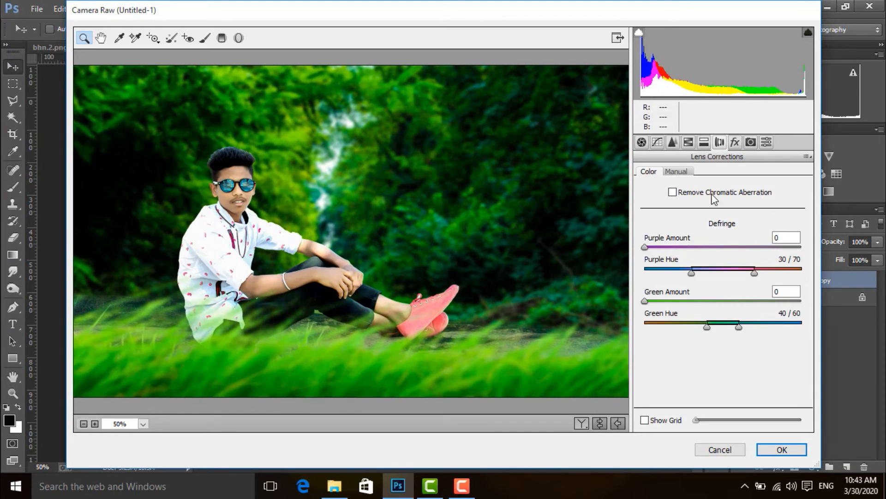
pyautogui.click(735, 142)
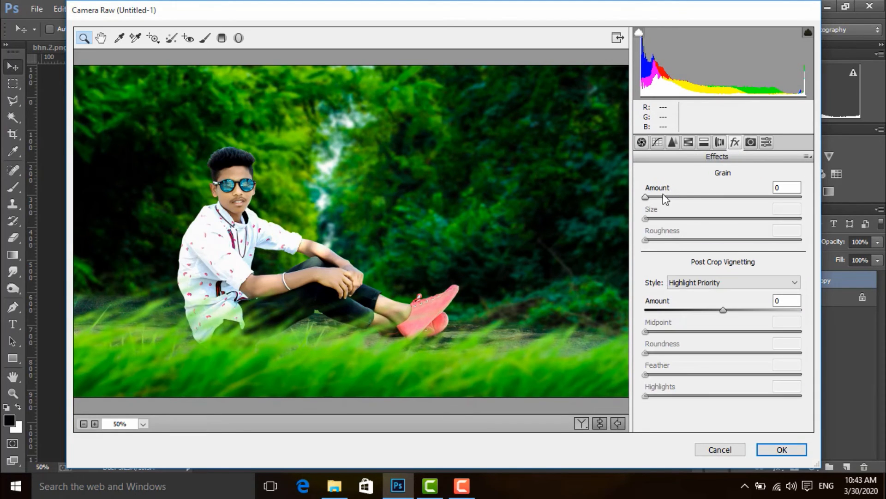
pyautogui.click(662, 197)
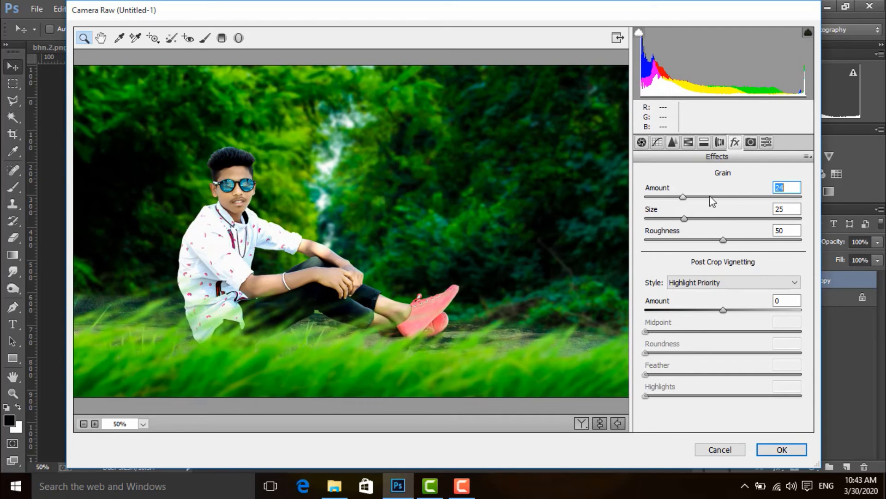
pyautogui.moveTo(710, 197); pyautogui.dragTo(629, 209)
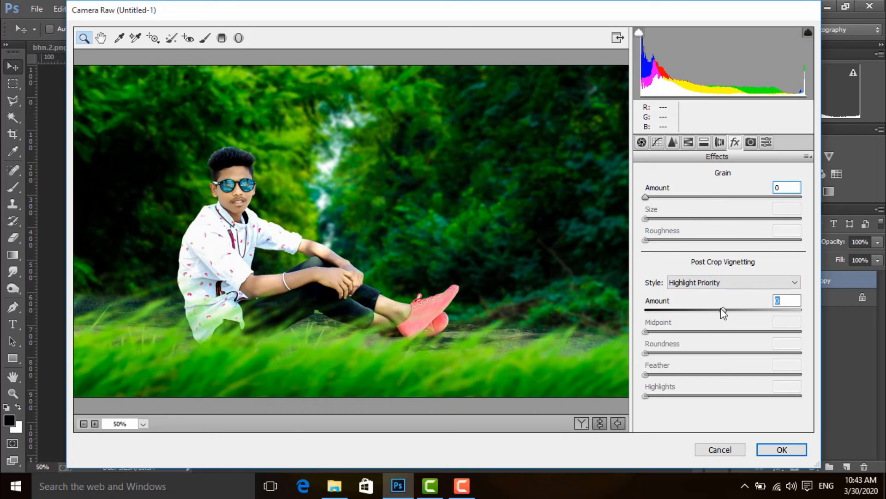
# Step: Add a Highlight Priority post-crop vignette with Amount -50 and Highlights 34, and apply the Camera Raw filter
pyautogui.moveTo(724, 313); pyautogui.dragTo(702, 312)
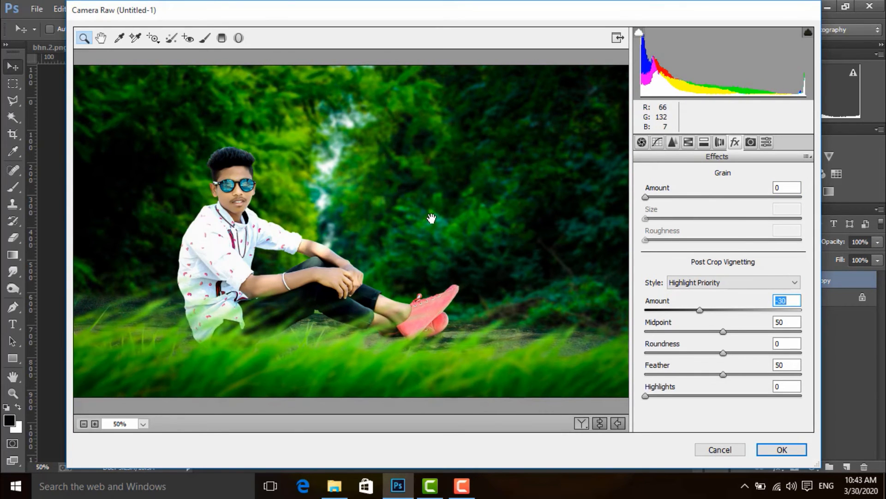
pyautogui.hotkey('ctrl', '-')
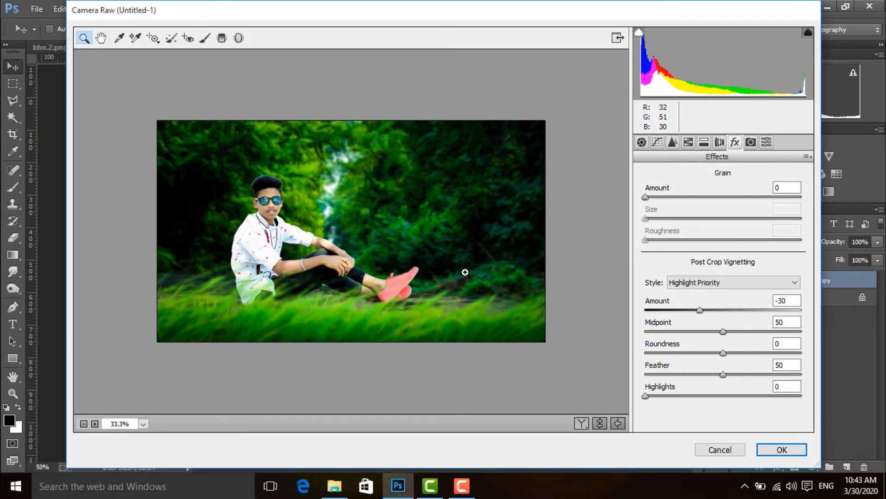
pyautogui.hotkey('ctrl', '+')
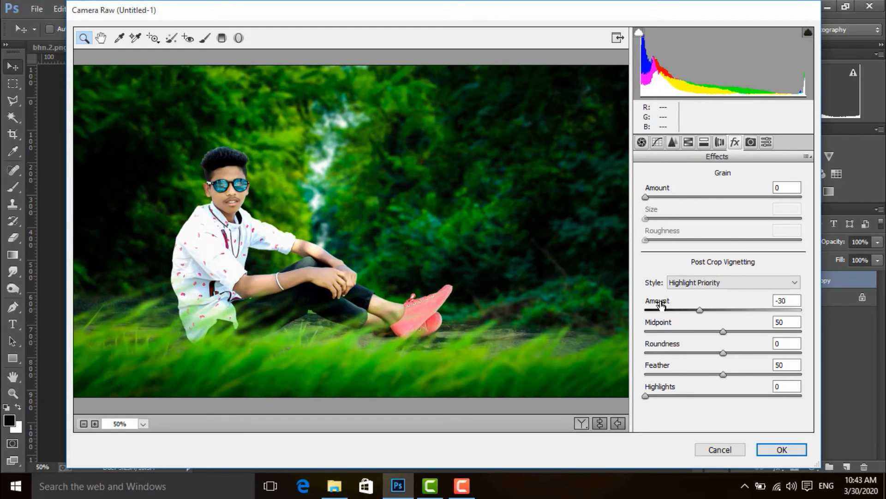
pyautogui.moveTo(700, 310)
pyautogui.mouseDown()
pyautogui.moveTo(683, 317)
pyautogui.moveTo(727, 312)
pyautogui.moveTo(693, 318)
pyautogui.mouseUp()
pyautogui.moveTo(698, 314)
pyautogui.mouseDown()
pyautogui.moveTo(662, 319)
pyautogui.moveTo(681, 317)
pyautogui.mouseUp()
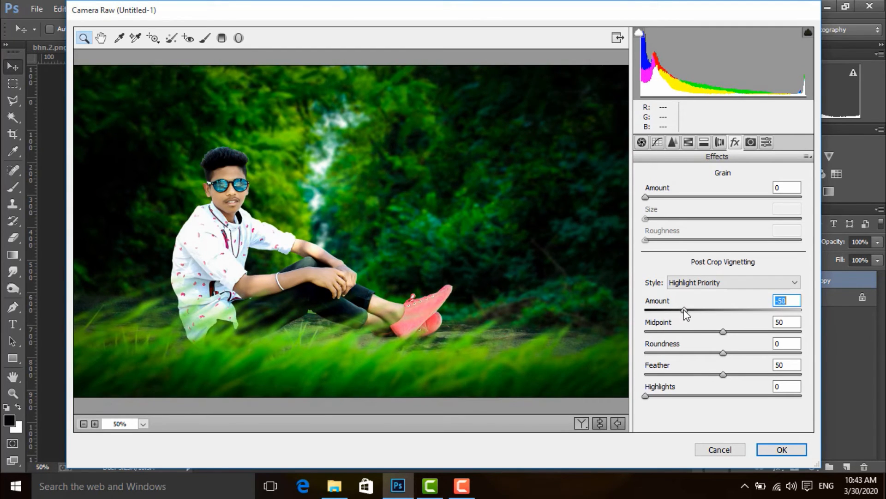
pyautogui.moveTo(682, 310); pyautogui.dragTo(684, 310)
pyautogui.moveTo(645, 395); pyautogui.dragTo(697, 390)
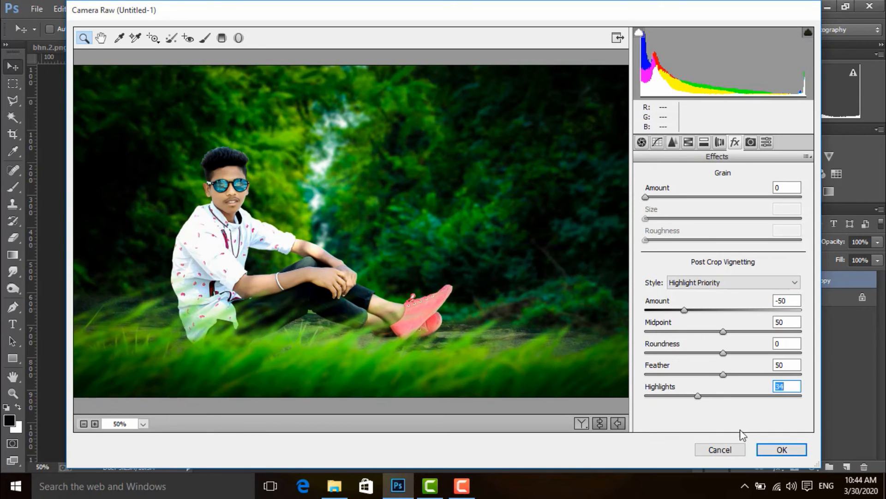
pyautogui.click(780, 448)
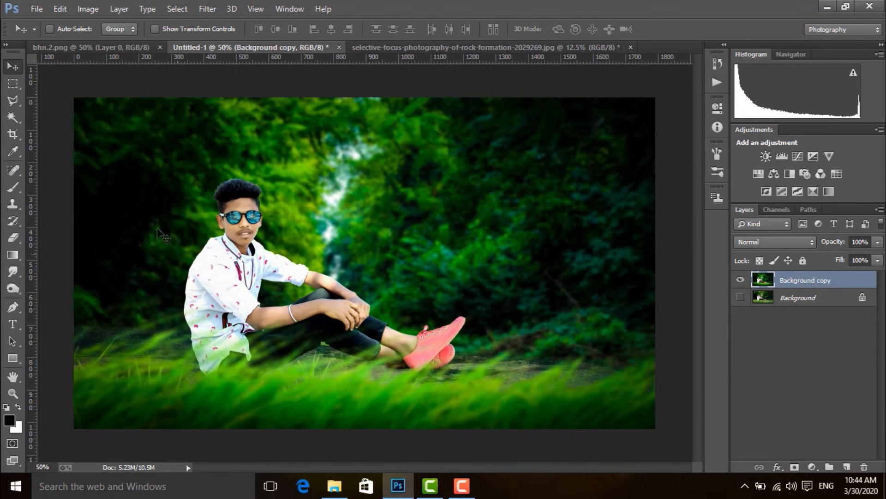
# Step: Compare the graded Background copy with the original Background by toggling layer visibility, ending with only the graded copy shown
pyautogui.click(741, 280)
pyautogui.click(740, 281)
pyautogui.click(741, 280)
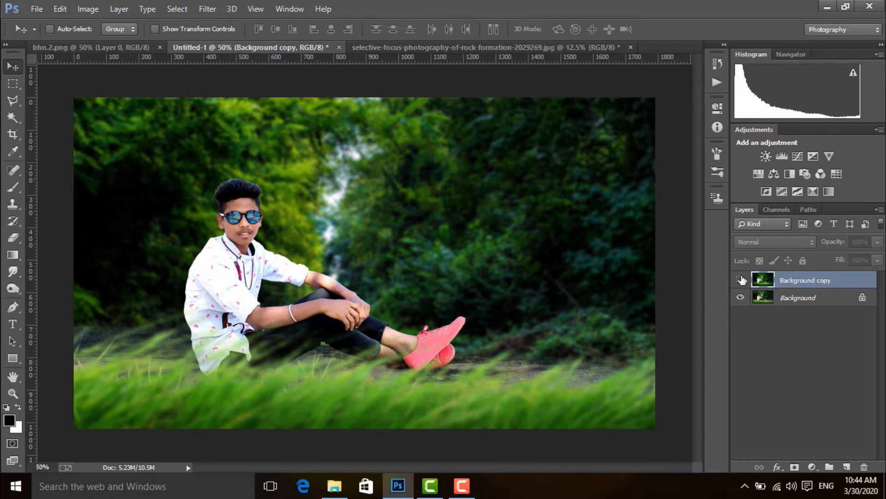
pyautogui.click(741, 280)
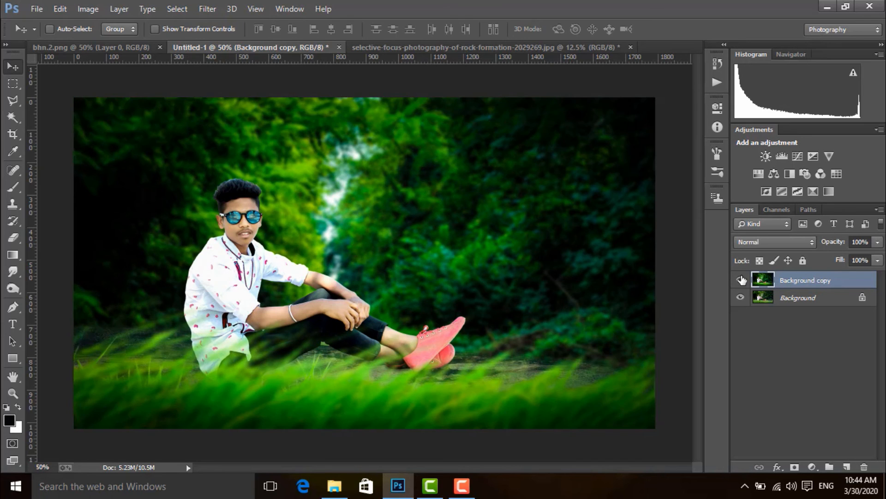
pyautogui.click(741, 280)
pyautogui.click(741, 280)
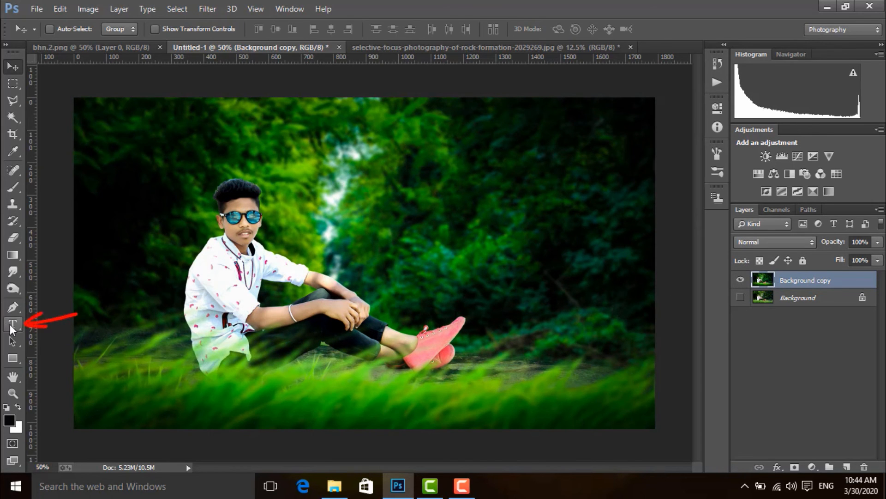
# Step: Activate the Type tool and set the foreground colour to white for the text
pyautogui.click(12, 325)
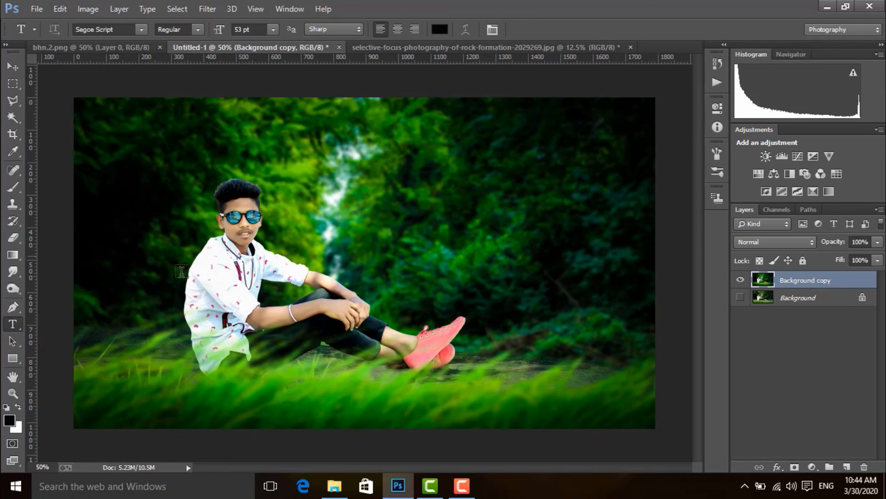
pyautogui.click(9, 420)
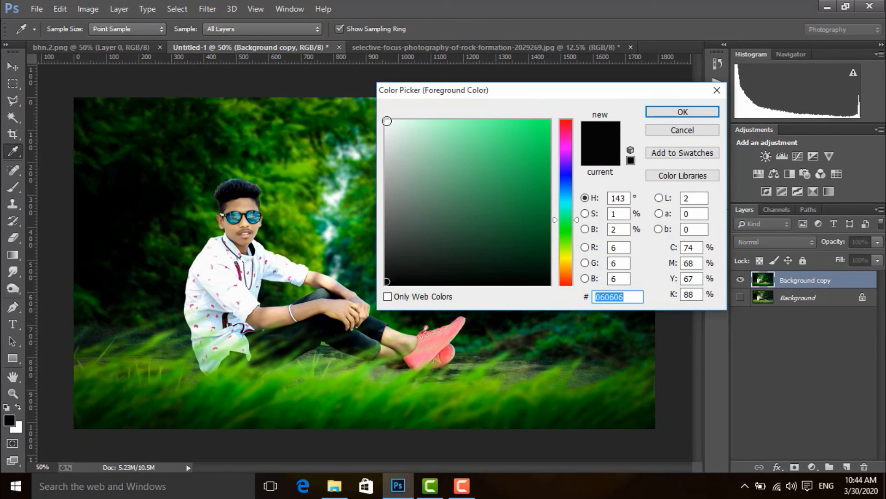
pyautogui.write('ffffff')
pyautogui.click(682, 112)
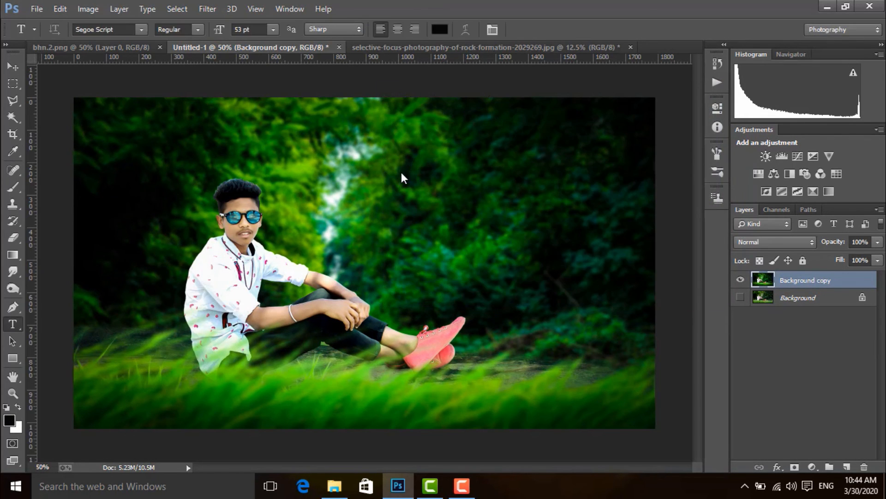
# Step: Add the text "Natural pic" at 39 pt and place it over the grass in the image's lower-right corner
pyautogui.click(232, 366)
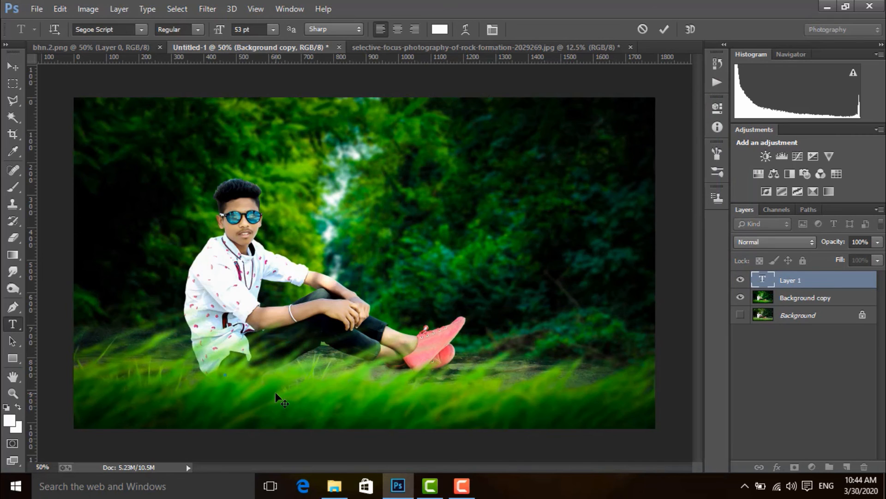
pyautogui.write('Natural pic')
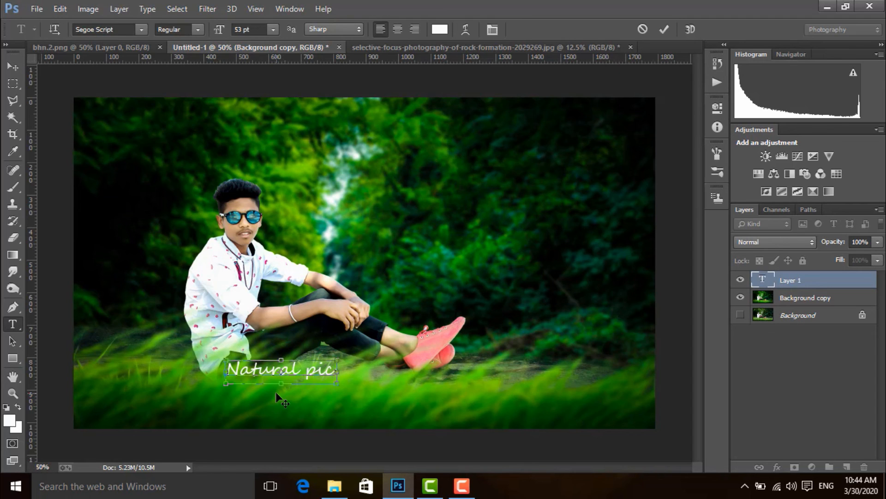
pyautogui.hotkey('ctrl', 'a')
pyautogui.moveTo(225, 34); pyautogui.dragTo(210, 33)
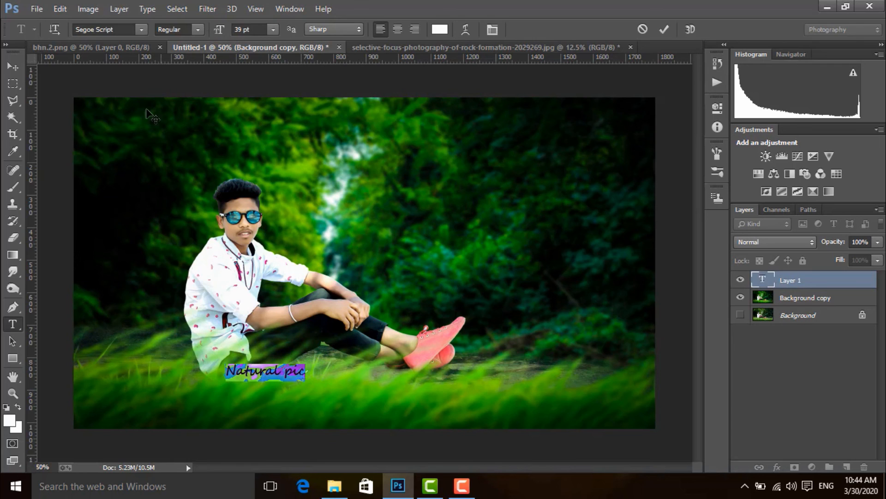
pyautogui.click(12, 66)
pyautogui.moveTo(254, 372); pyautogui.dragTo(586, 414)
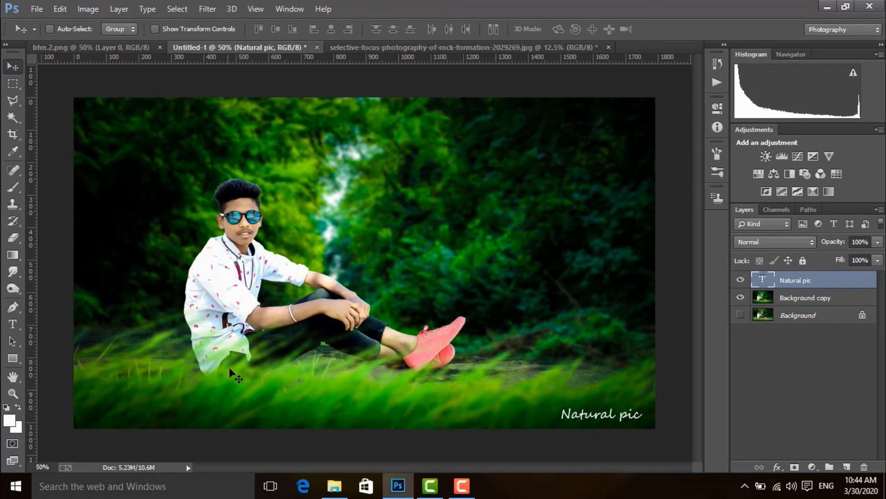
# Step: Open the logo file sr png1 from the "@.YouTube Channel folder.@" folder on the D: drive
pyautogui.click(37, 8)
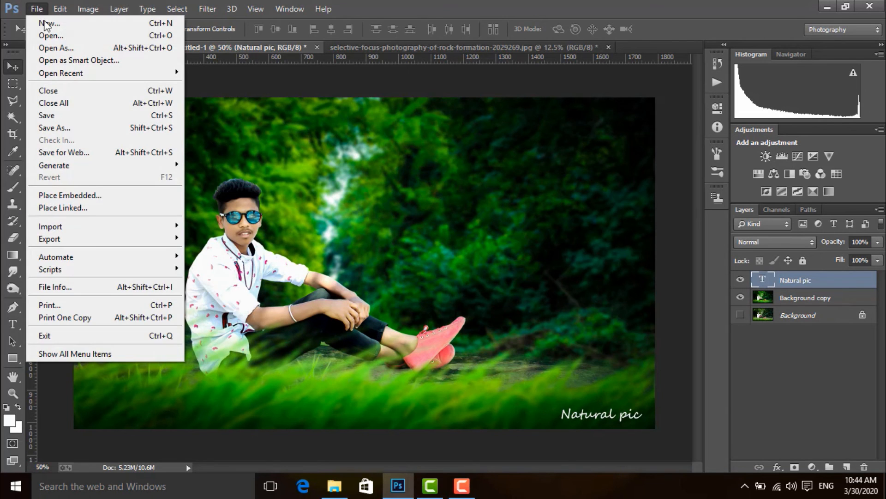
pyautogui.click(46, 30)
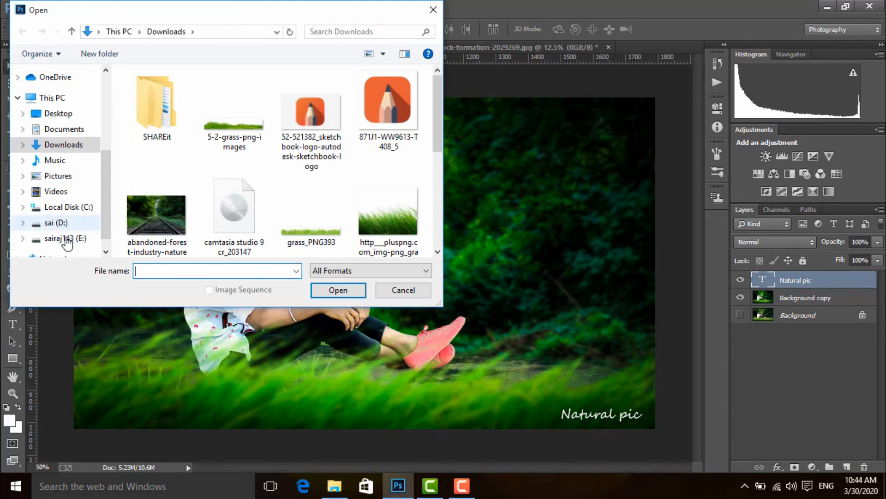
pyautogui.click(56, 222)
pyautogui.scroll(-3, 259, 157)
pyautogui.scroll(3, 249, 120)
pyautogui.doubleClick(238, 91)
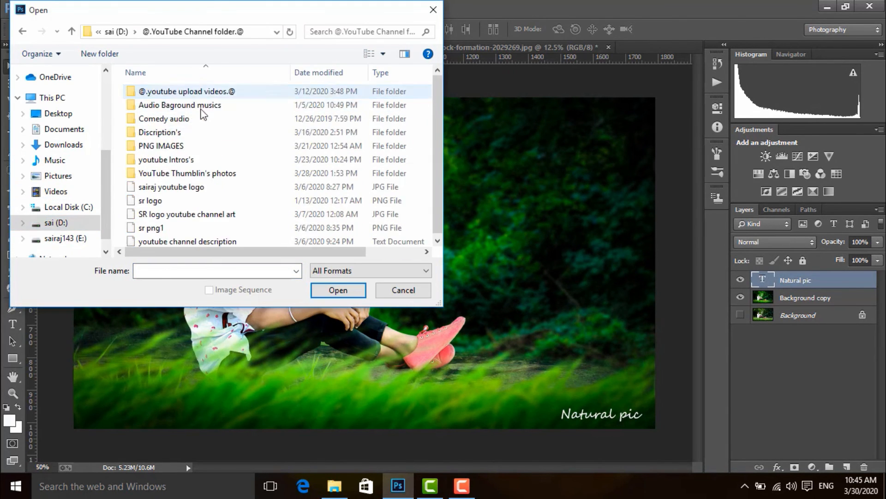
pyautogui.click(184, 227)
pyautogui.click(338, 290)
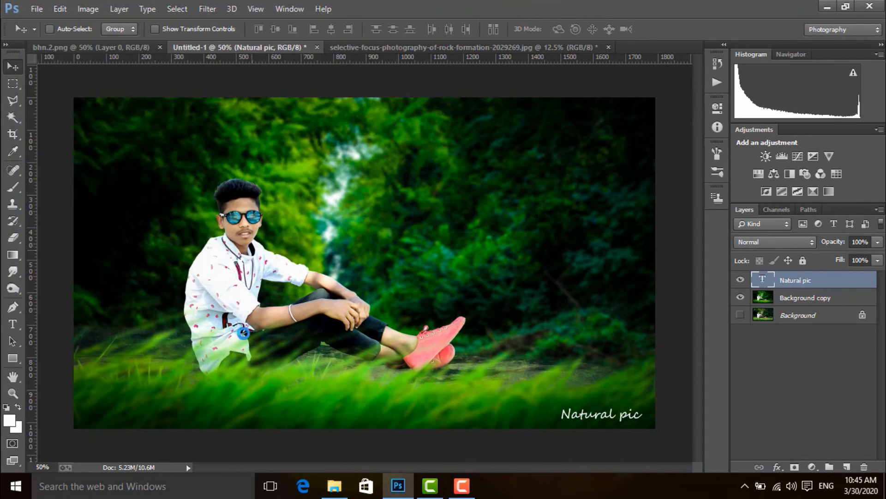
# Step: Copy the SR Creative logo into the composite, close its source file, and move the logo to the right of the figure's head
pyautogui.moveTo(273, 48); pyautogui.dragTo(576, 111)
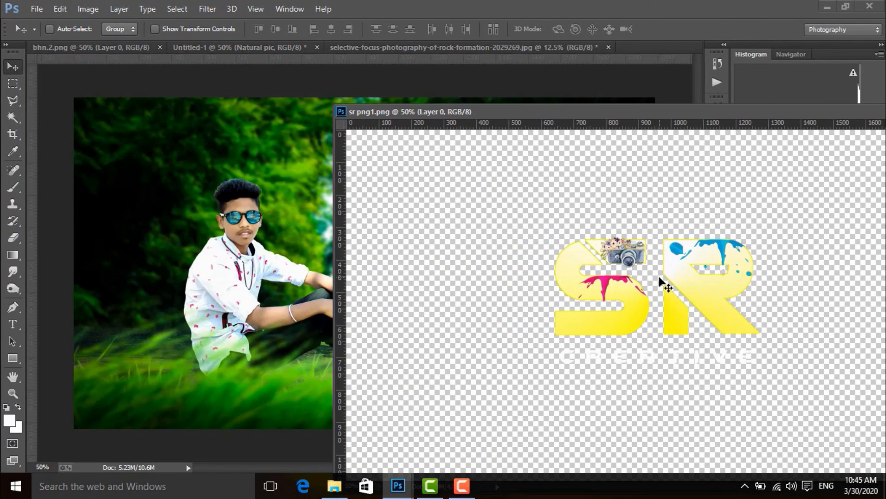
pyautogui.moveTo(660, 277); pyautogui.dragTo(264, 214)
pyautogui.moveTo(433, 117); pyautogui.dragTo(251, 106)
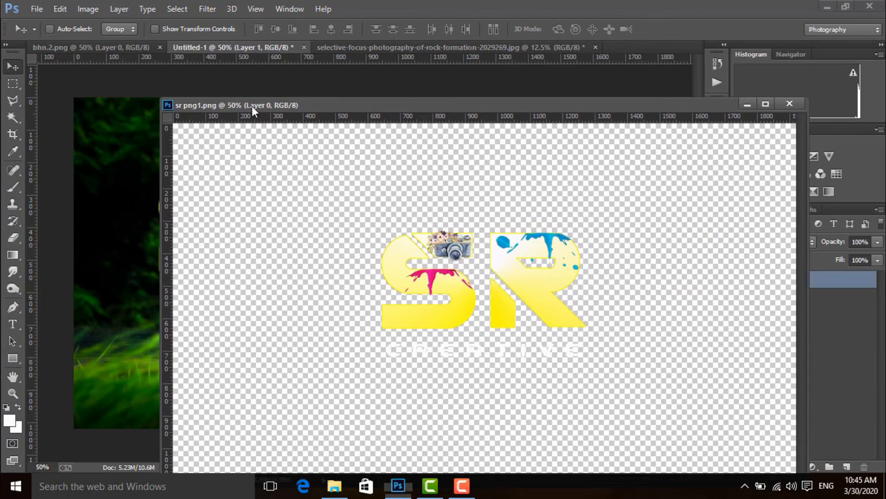
pyautogui.click(785, 101)
pyautogui.moveTo(312, 217); pyautogui.dragTo(551, 205)
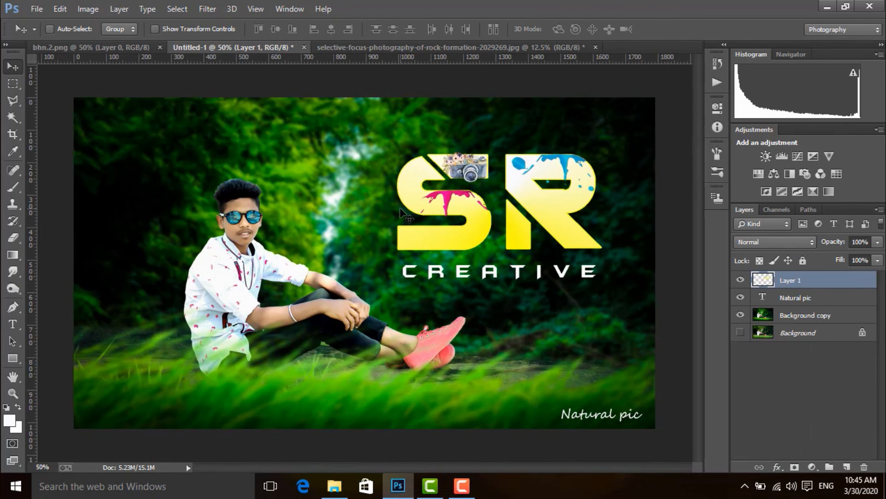
# Step: Scale the SR Creative logo down to a small mark and place it in the image's upper-right corner
pyautogui.hotkey('ctrl', 't')
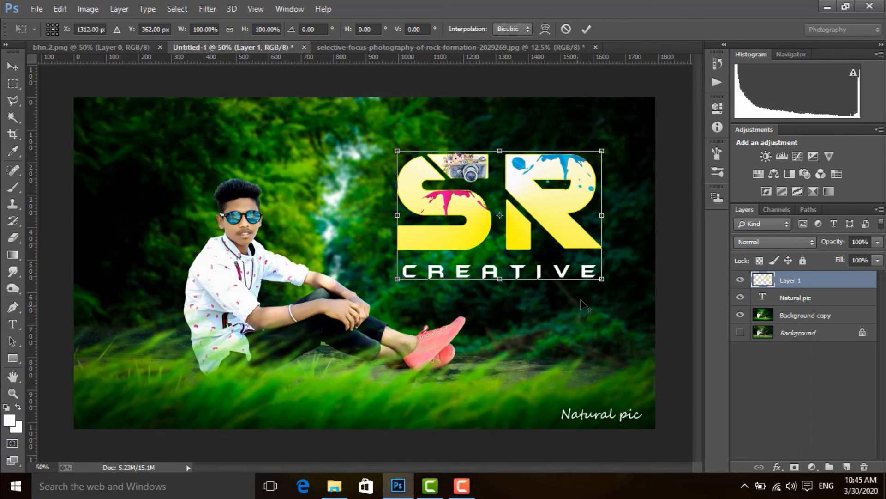
pyautogui.moveTo(603, 279); pyautogui.dragTo(603, 144)
pyautogui.press('Return')
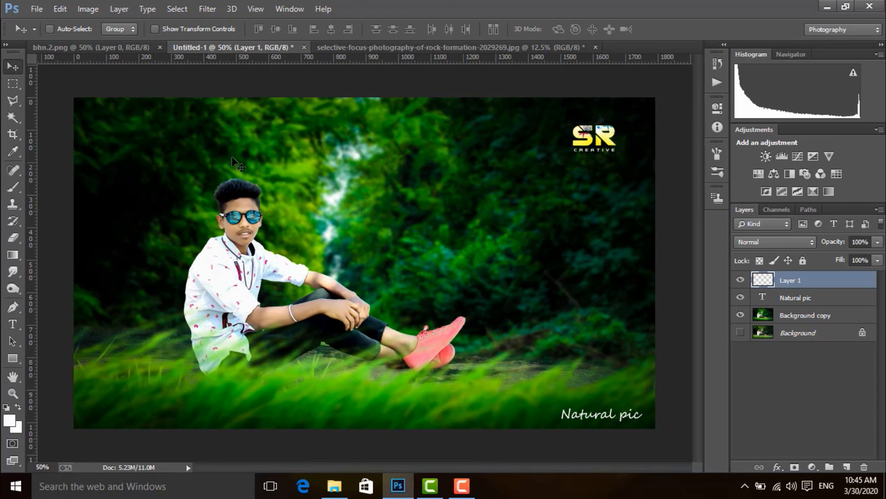
# Step: Save the finished composite to the Desktop as a JPEG named Untitled-1, accepting the JPEG options
pyautogui.click(28, 6)
pyautogui.click(52, 126)
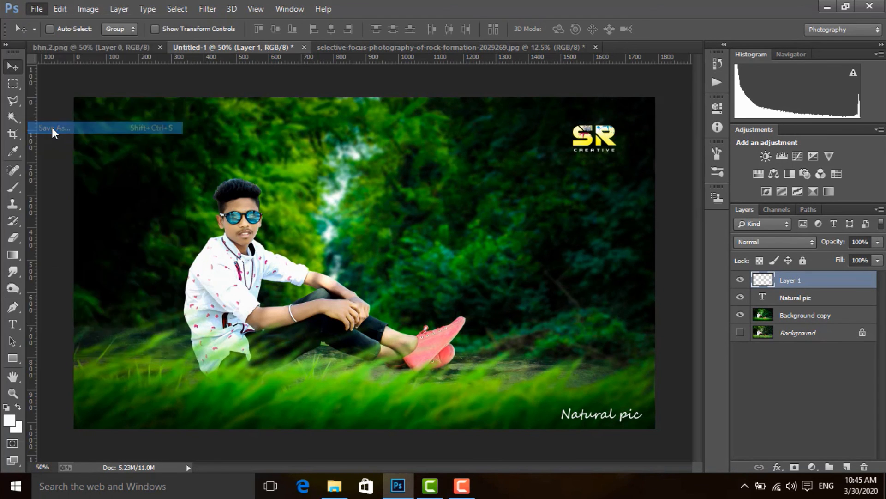
pyautogui.click(58, 93)
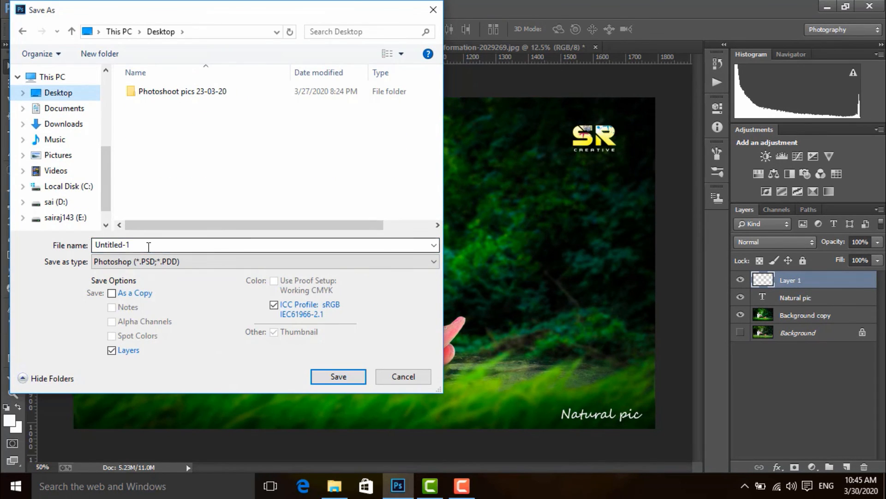
pyautogui.click(176, 260)
pyautogui.click(175, 362)
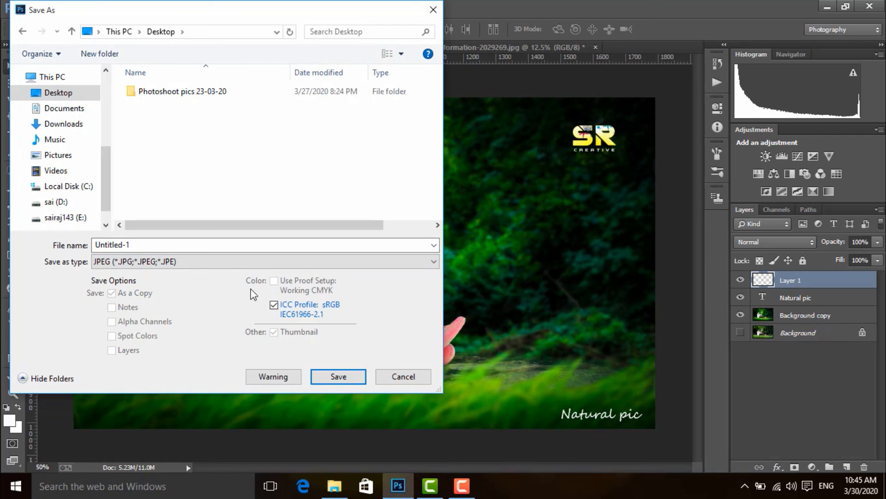
pyautogui.click(331, 374)
pyautogui.click(521, 117)
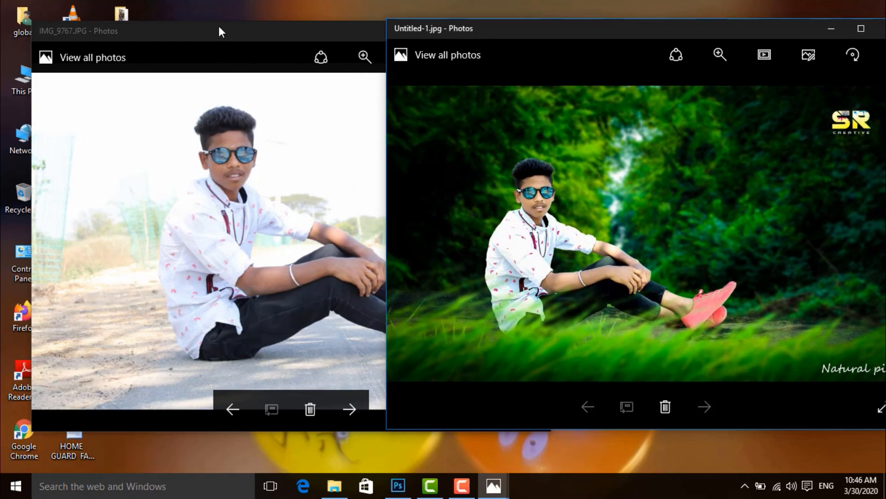
# Step: In Photos, arrange the original IMG_9767.JPG and the edited Untitled-1.jpg side by side to compare before and after
pyautogui.moveTo(219, 27); pyautogui.dragTo(156, 21)
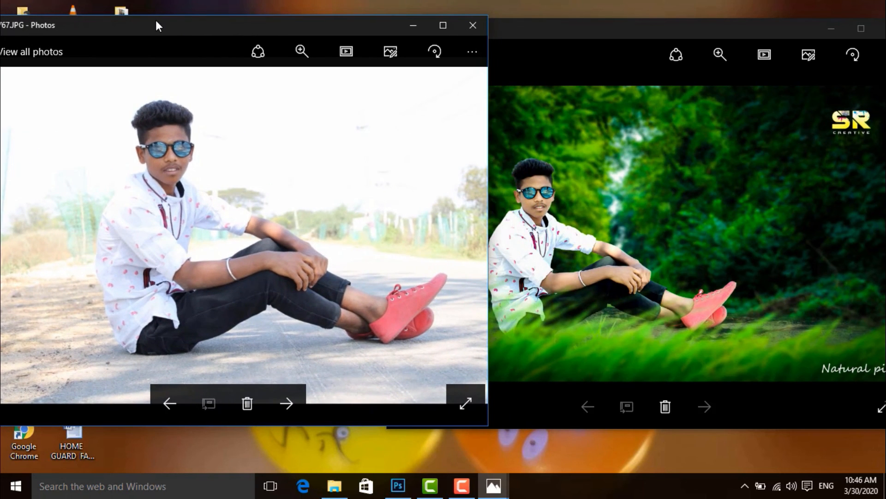
pyautogui.click(502, 24)
pyautogui.moveTo(505, 24); pyautogui.dragTo(537, 24)
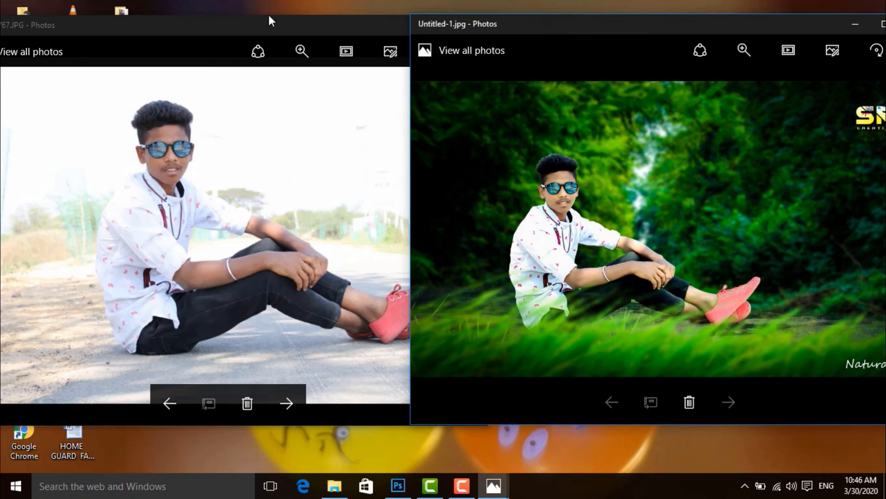
pyautogui.moveTo(270, 17); pyautogui.dragTo(249, 23)
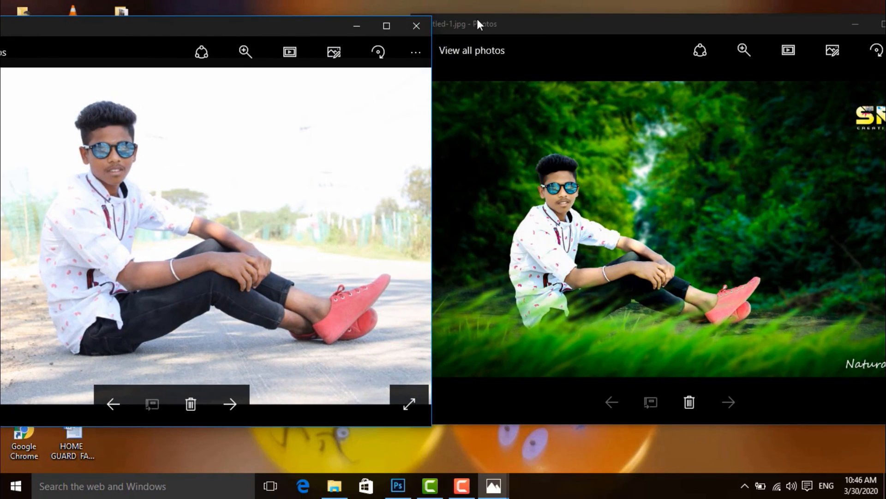
pyautogui.moveTo(518, 23); pyautogui.dragTo(499, 28)
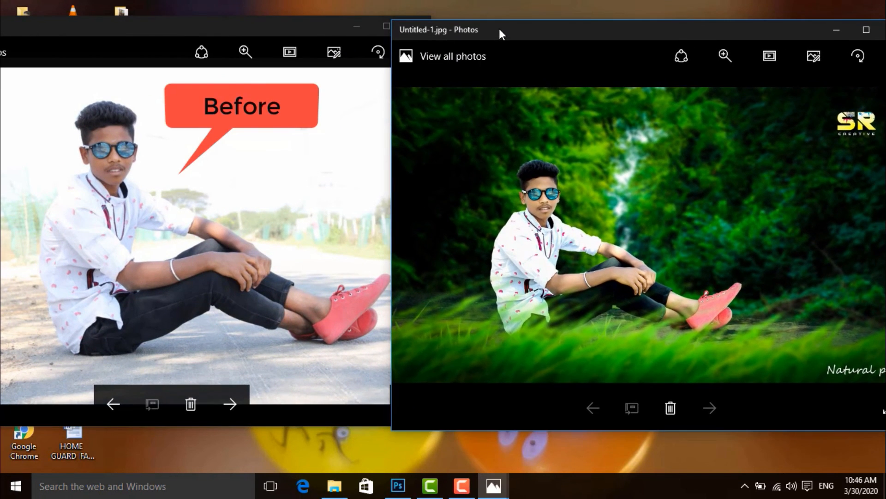